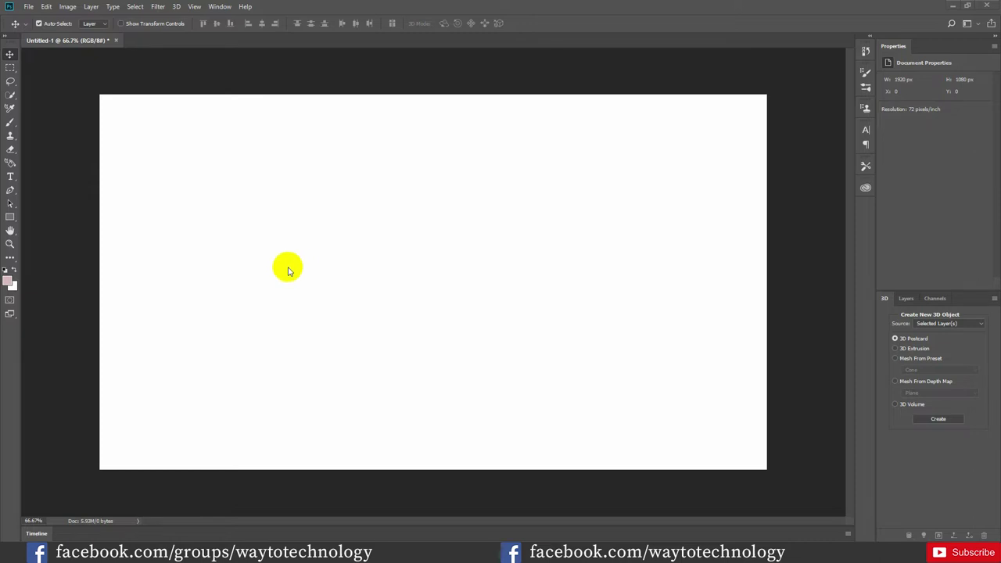
# Select the Horizontal Type tool to start adding text to the new document
pyautogui.click(10, 176)
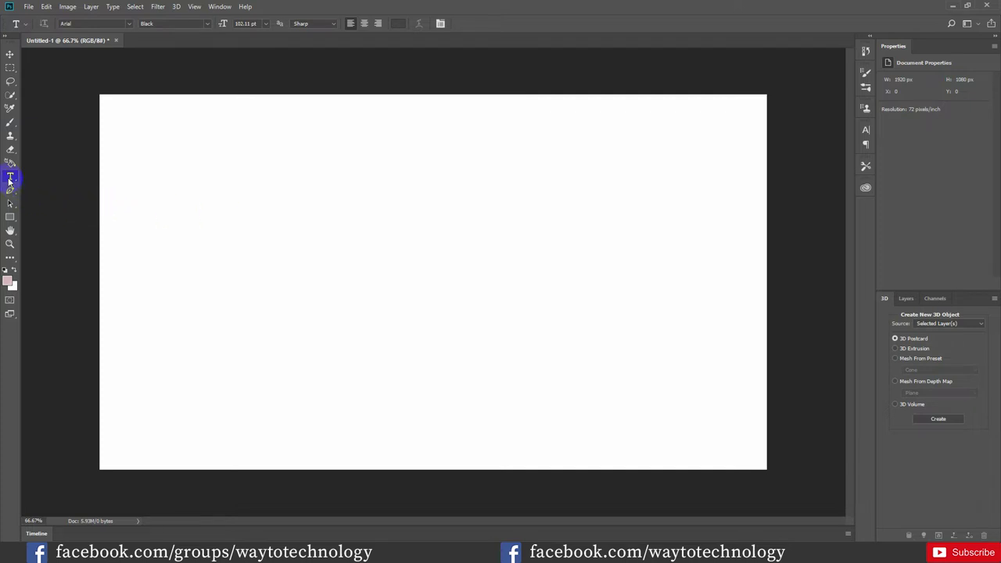
# Type the text '3D MODEL' left of the canvas centre and commit it
pyautogui.click(257, 263)
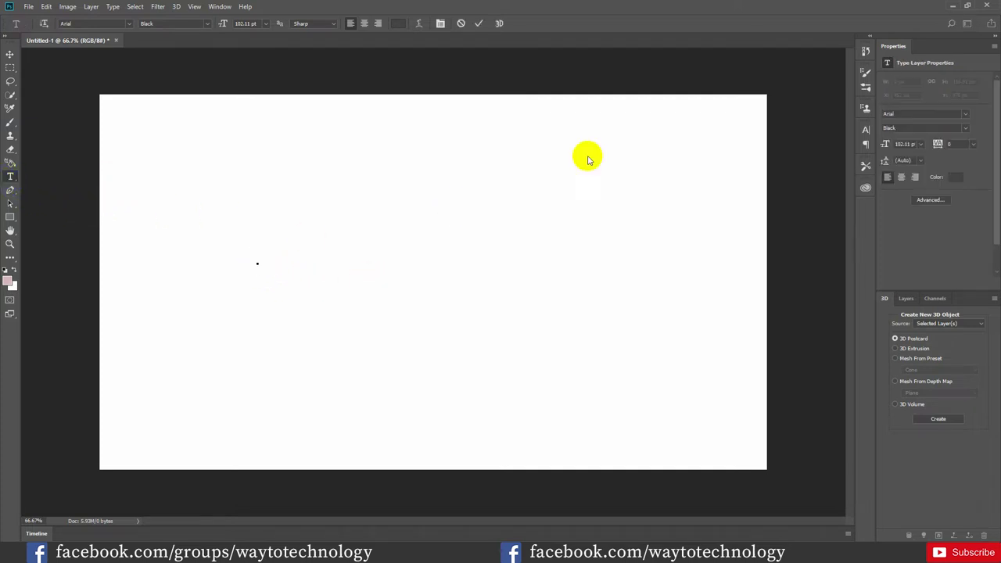
pyautogui.write('3d')
pyautogui.press('BackSpace')
pyautogui.write('D')
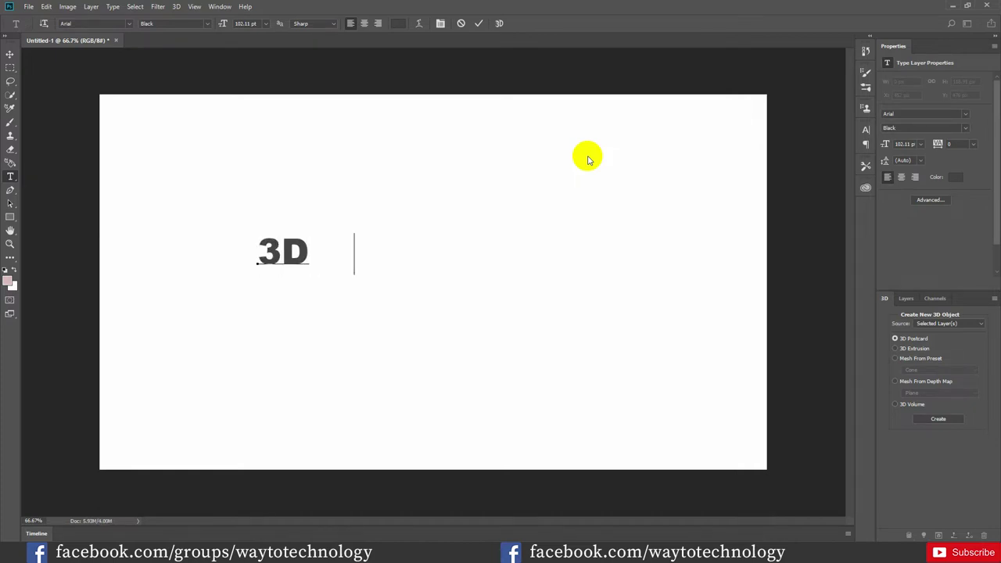
pyautogui.write(' MODEL')
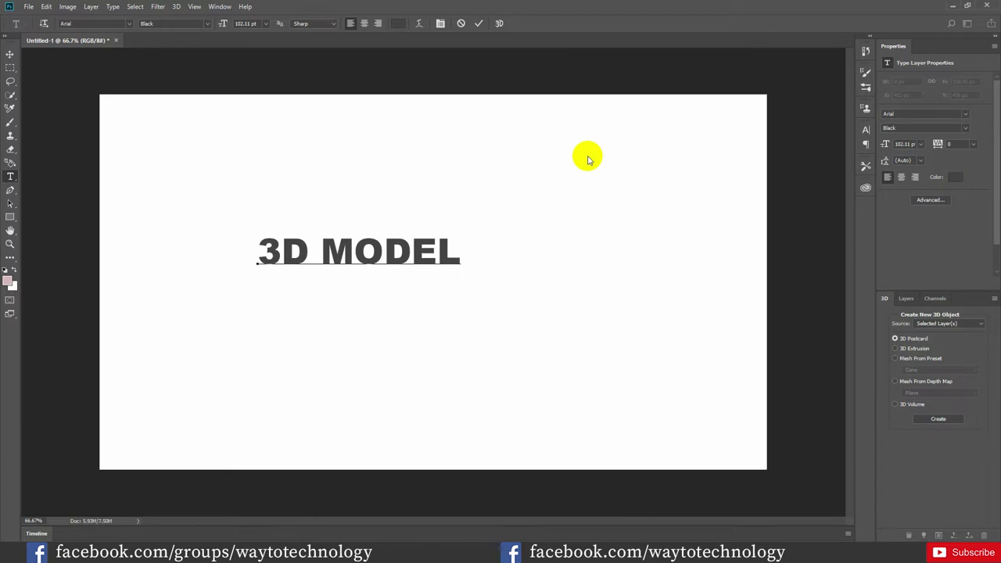
pyautogui.click(478, 23)
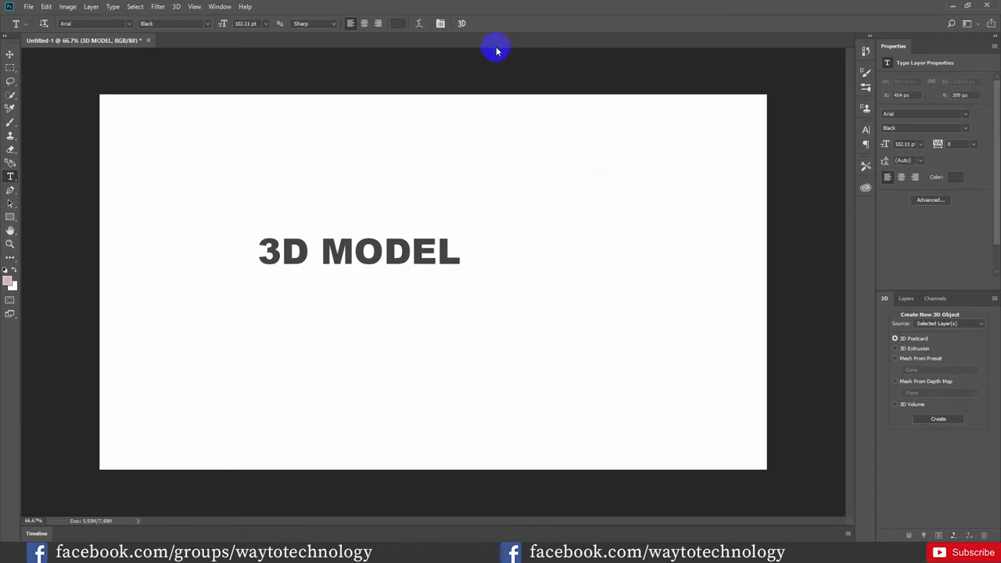
# Scale the 3D MODEL text to about 189% and move it toward the centre
pyautogui.hotkey('ctrl', 't')
pyautogui.moveTo(466, 278); pyautogui.dragTo(545, 330)
pyautogui.click(460, 22)
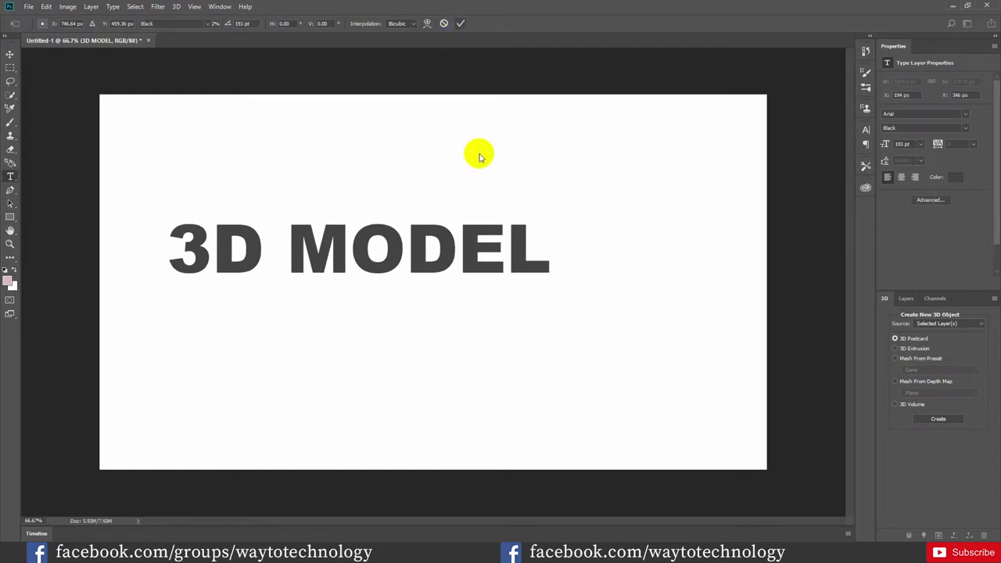
pyautogui.click(9, 54)
pyautogui.moveTo(333, 233); pyautogui.dragTo(391, 235)
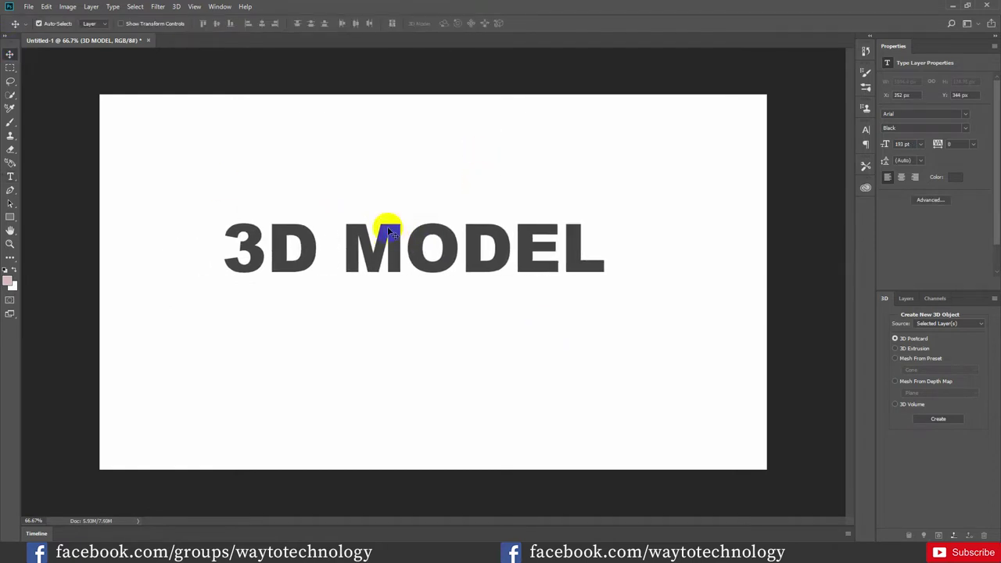
# Select the 3D MODEL text layer and convert it into a 3D extrusion
pyautogui.click(913, 298)
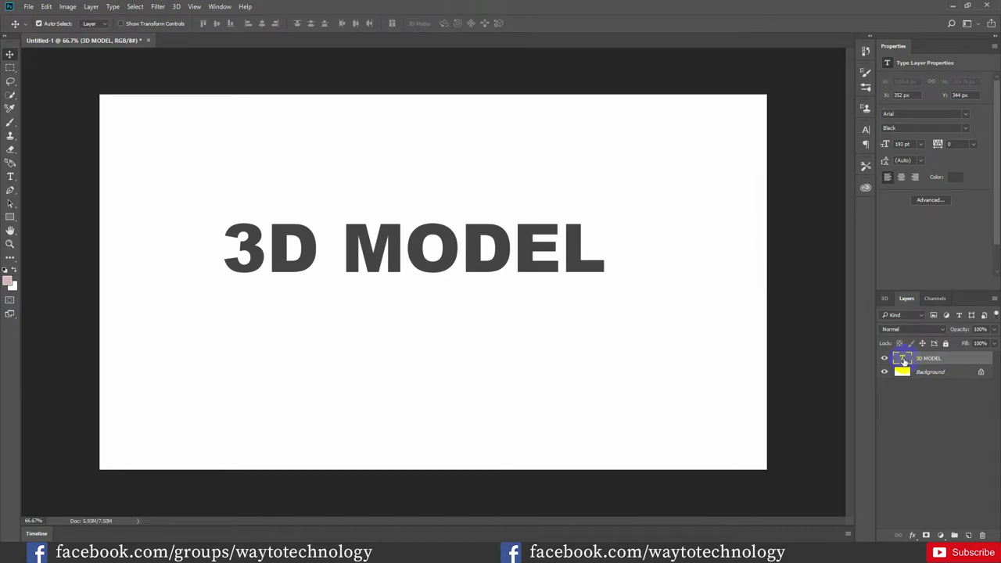
pyautogui.doubleClick(903, 359)
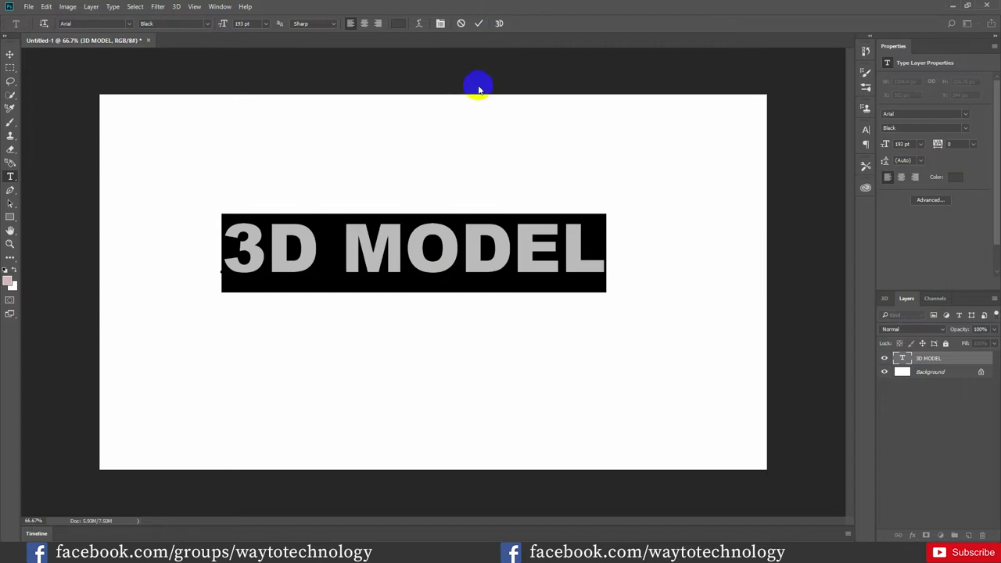
pyautogui.click(498, 26)
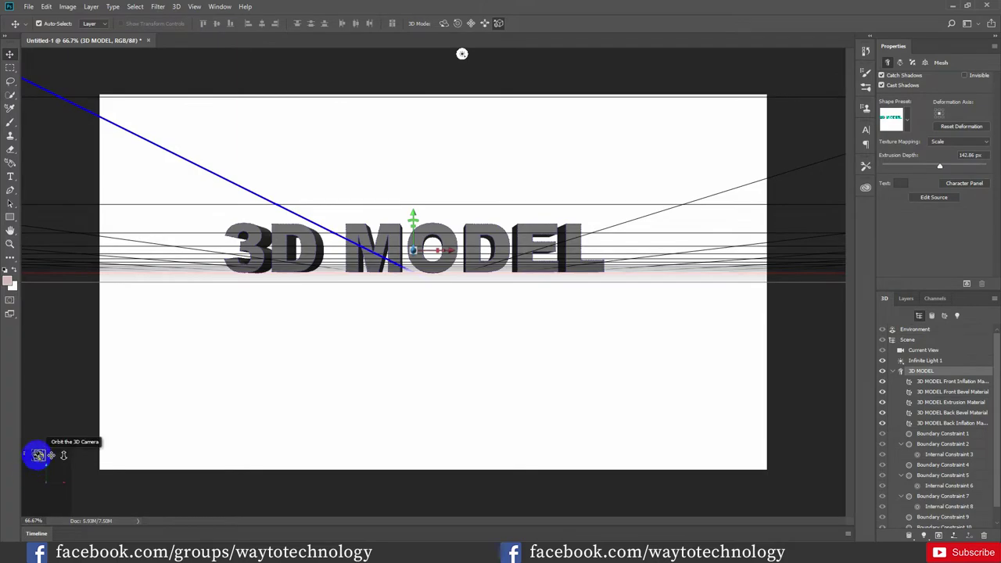
# Orbit, pan and rotate the 3D view so the extruded letters face forward on the grid
pyautogui.moveTo(37, 455); pyautogui.dragTo(53, 472)
pyautogui.moveTo(839, 174); pyautogui.dragTo(838, 102)
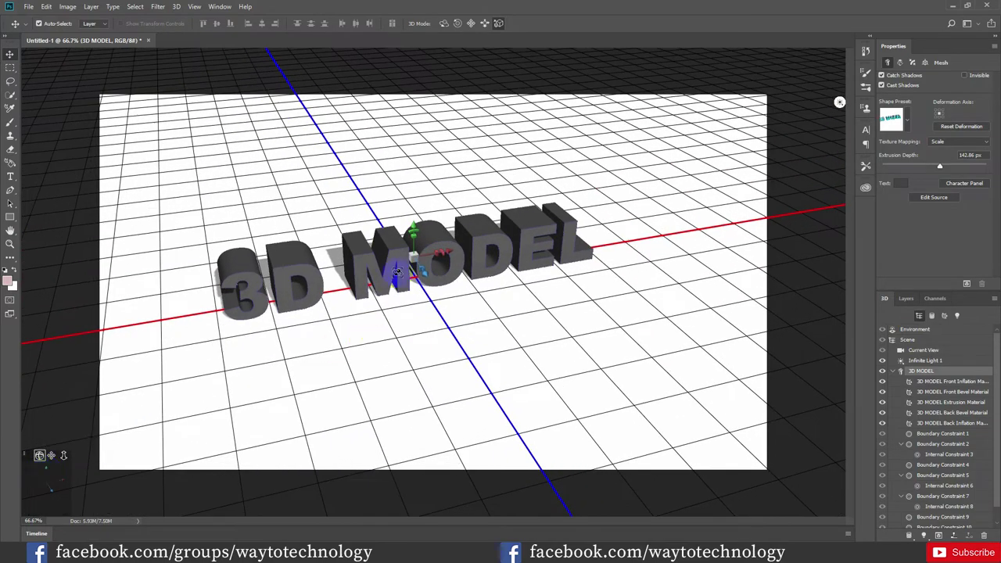
pyautogui.moveTo(50, 456)
pyautogui.mouseDown()
pyautogui.moveTo(45, 469)
pyautogui.moveTo(62, 465)
pyautogui.moveTo(44, 458)
pyautogui.moveTo(55, 457)
pyautogui.mouseUp()
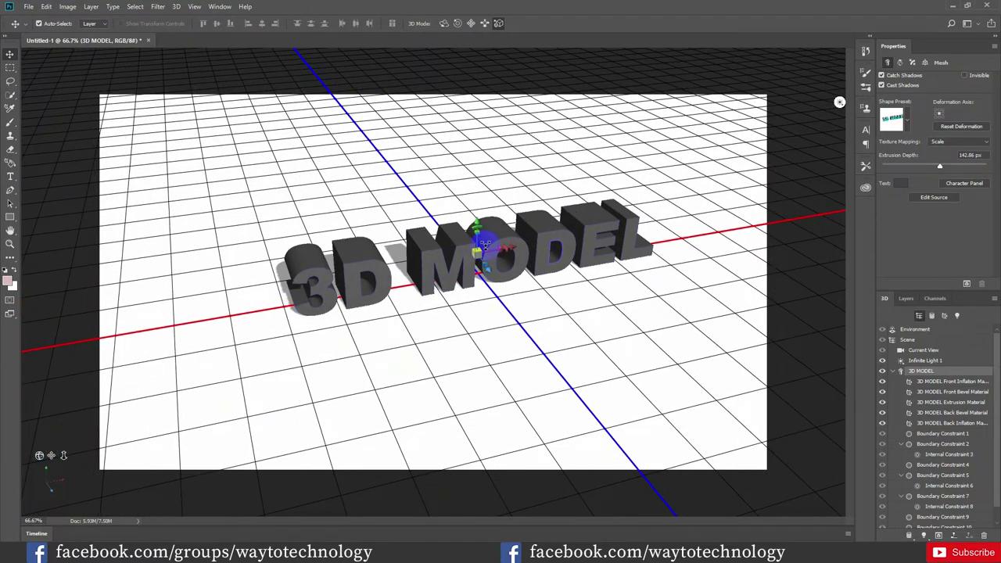
pyautogui.click(909, 124)
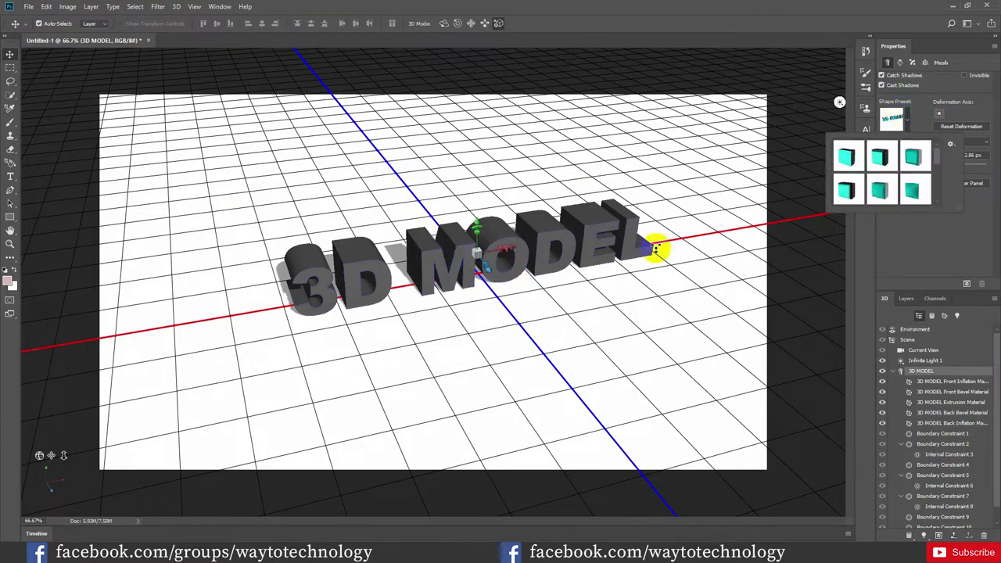
pyautogui.click(301, 295)
pyautogui.moveTo(305, 297); pyautogui.dragTo(266, 309)
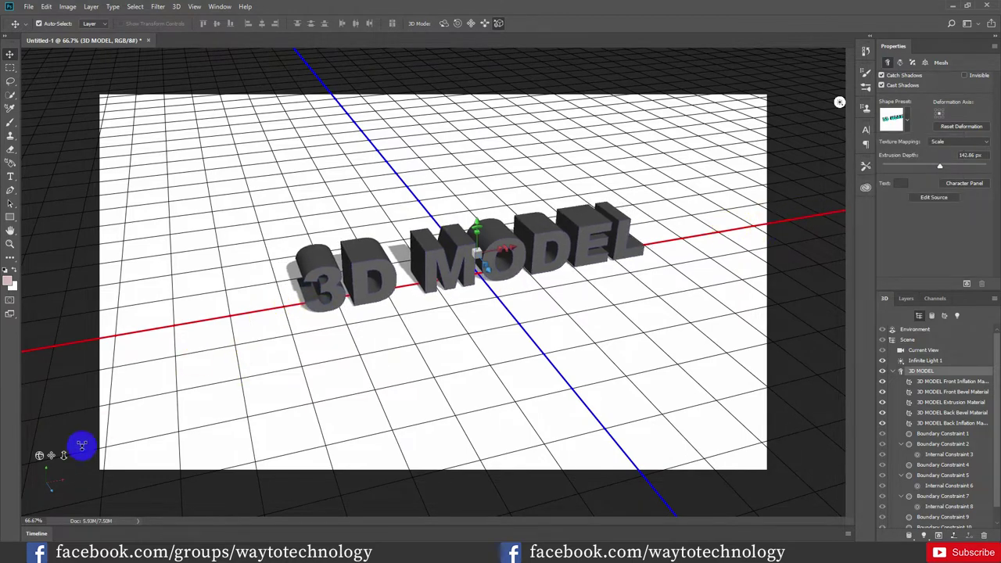
pyautogui.moveTo(36, 456); pyautogui.dragTo(45, 466)
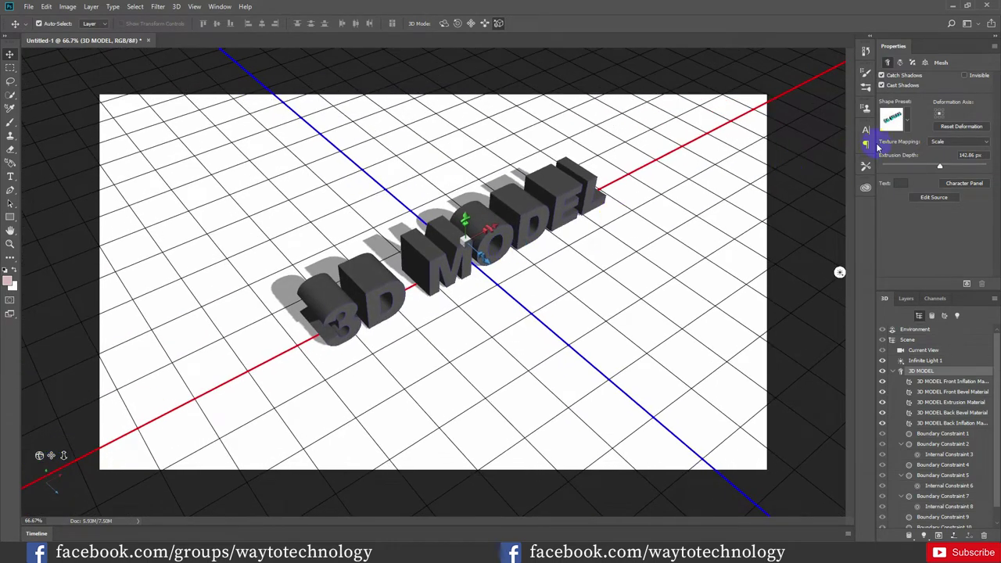
pyautogui.click(906, 118)
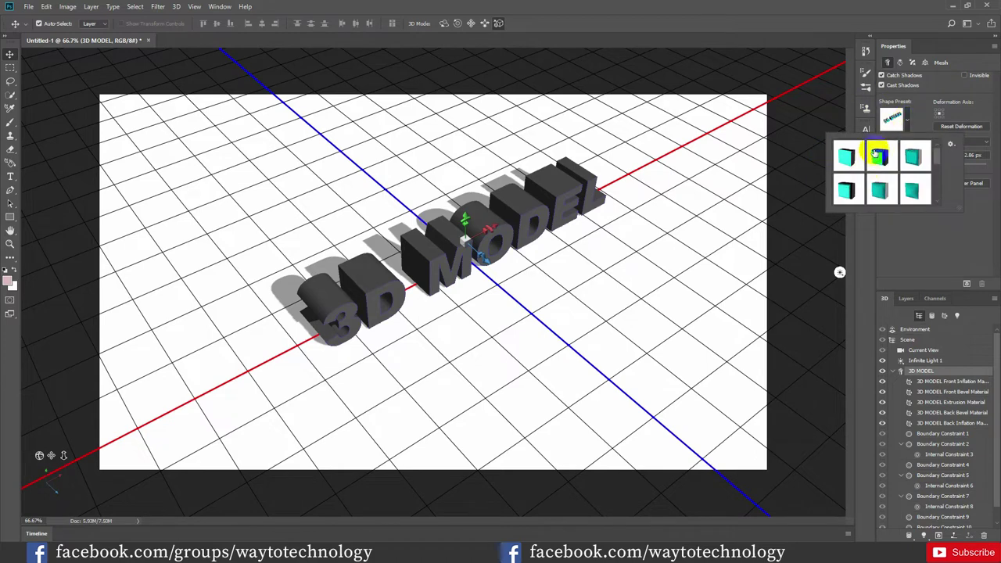
# Try several shape presets on the text, including concentric rings and arcs
pyautogui.scroll(-3, 886, 183)
pyautogui.scroll(3, 886, 184)
pyautogui.scroll(-2, 886, 186)
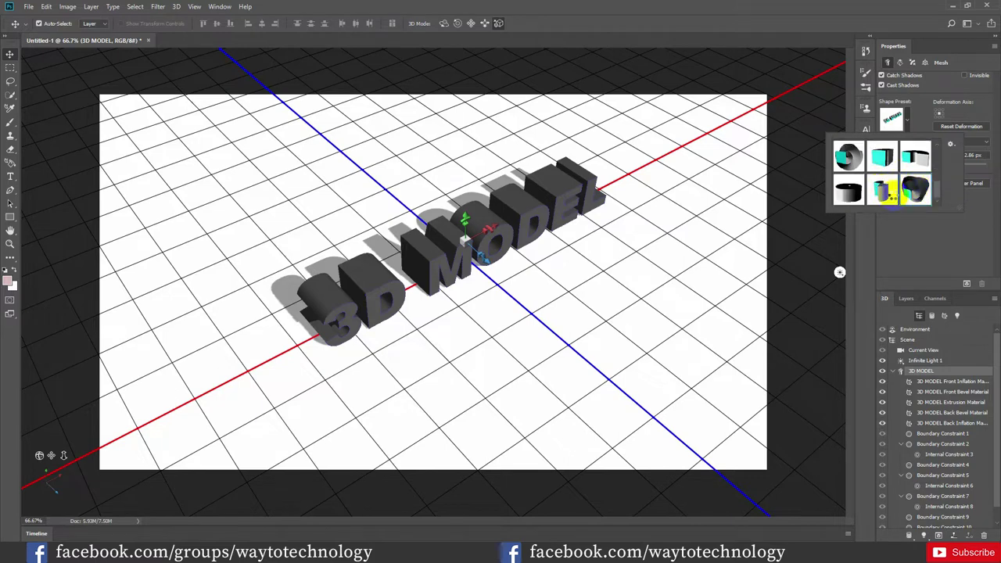
pyautogui.click(884, 192)
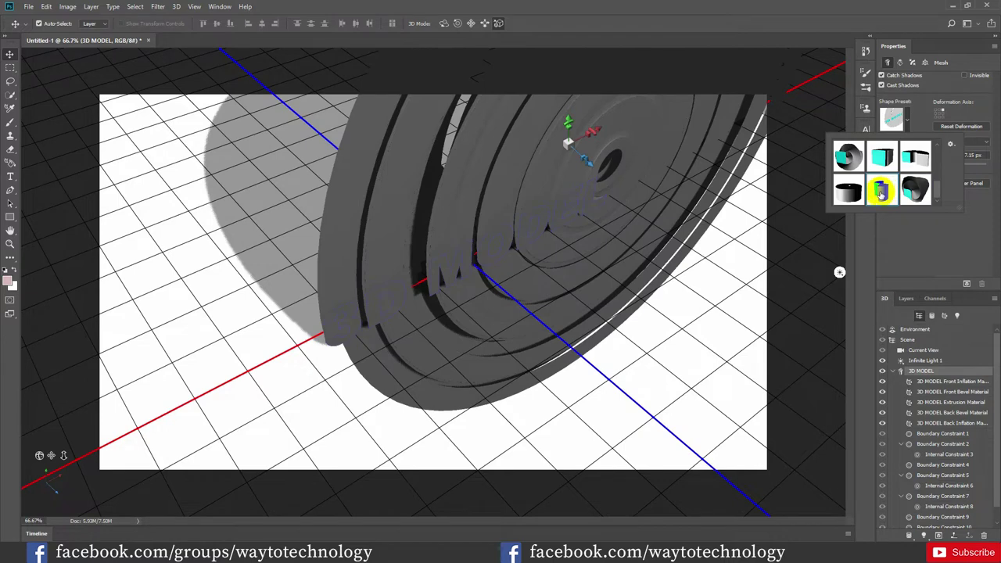
pyautogui.click(853, 193)
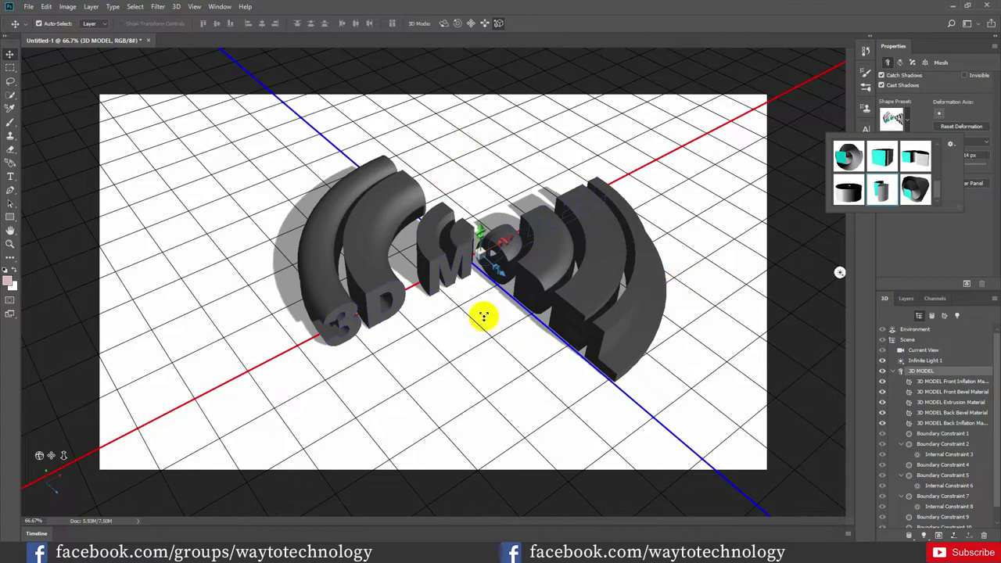
pyautogui.click(848, 195)
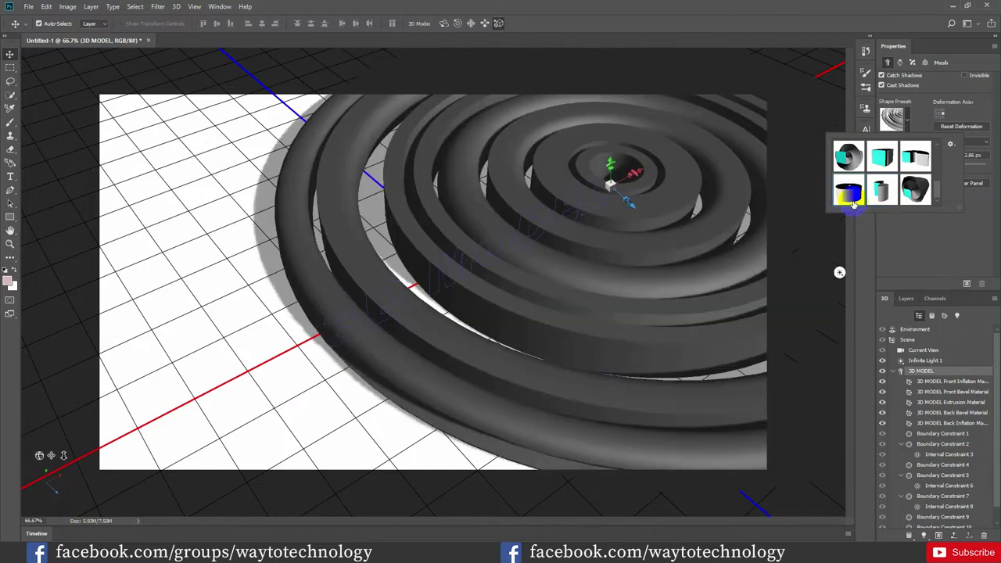
pyautogui.click(914, 166)
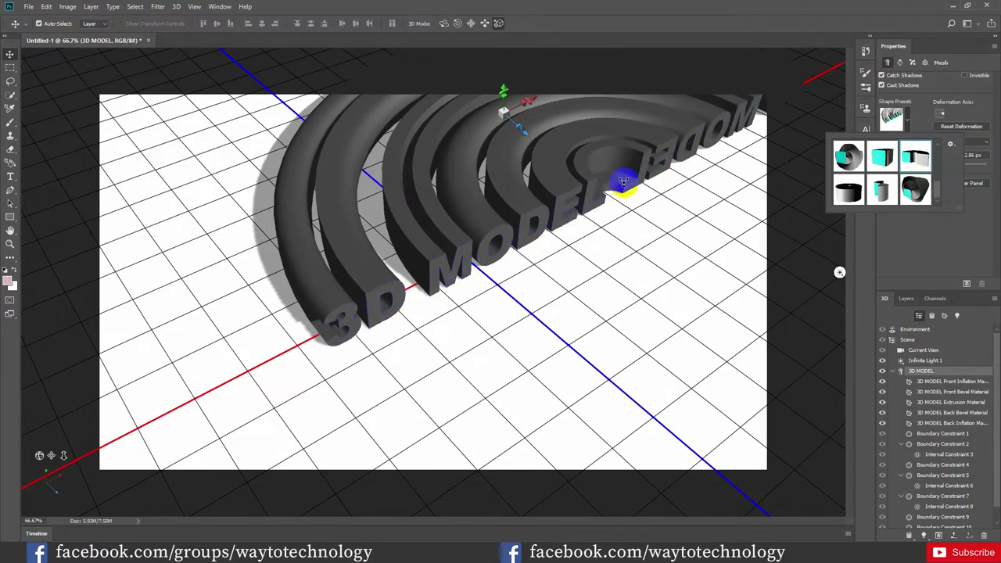
# Apply the Bevel shape preset to the letters and begin adjusting extrusion depth
pyautogui.click(846, 156)
pyautogui.click(908, 159)
pyautogui.scroll(3, 907, 162)
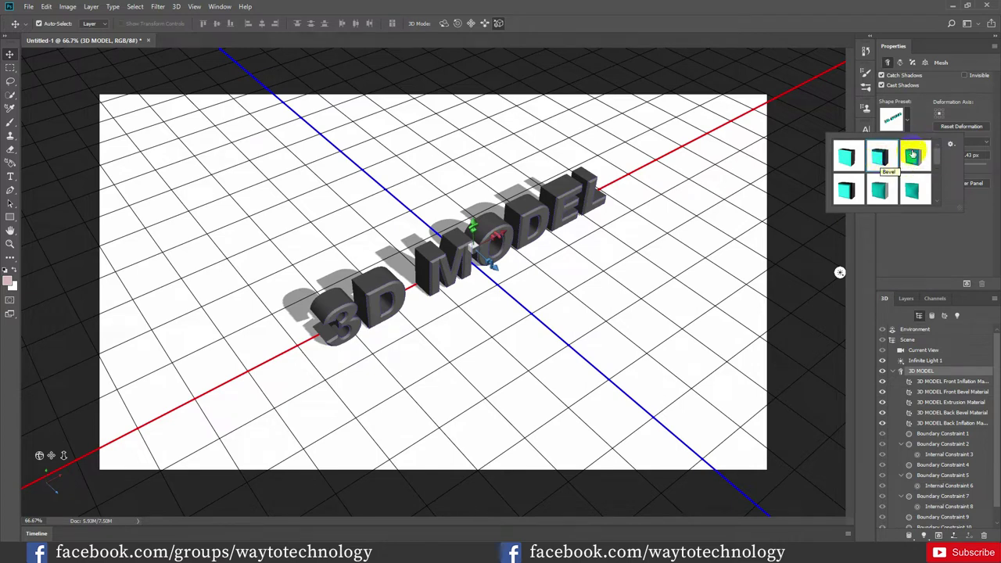
pyautogui.click(907, 121)
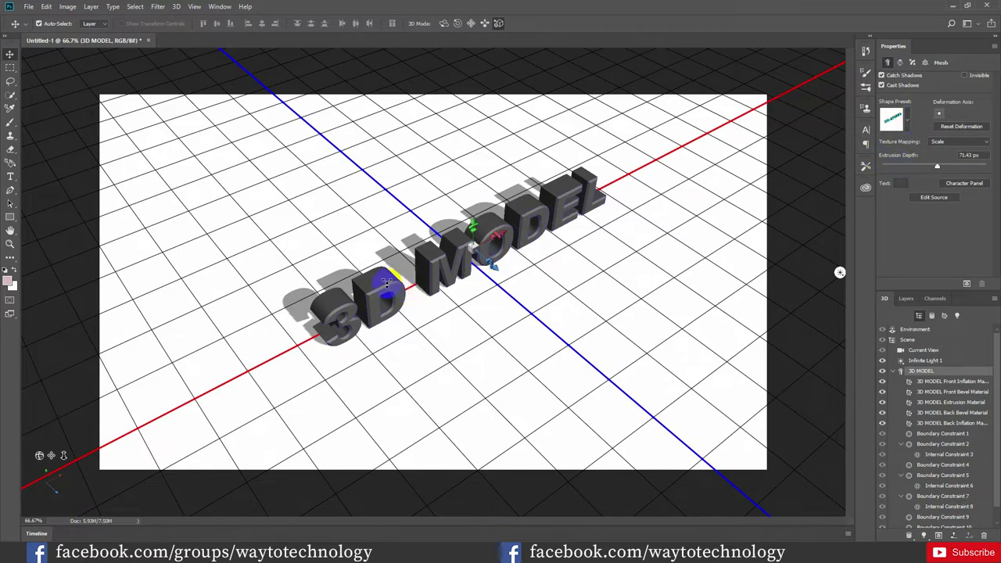
pyautogui.moveTo(937, 170)
pyautogui.mouseDown()
pyautogui.moveTo(948, 164)
pyautogui.moveTo(925, 165)
pyautogui.moveTo(952, 165)
pyautogui.moveTo(938, 167)
pyautogui.mouseUp()
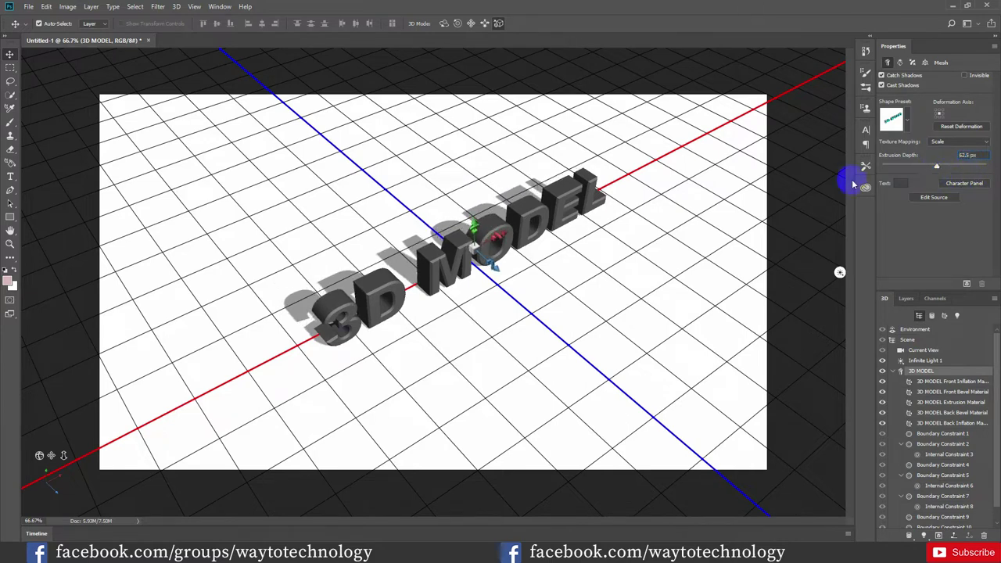
# Settle the extrusion depth at 82.5 px and bring up the 3D menu
pyautogui.click(525, 226)
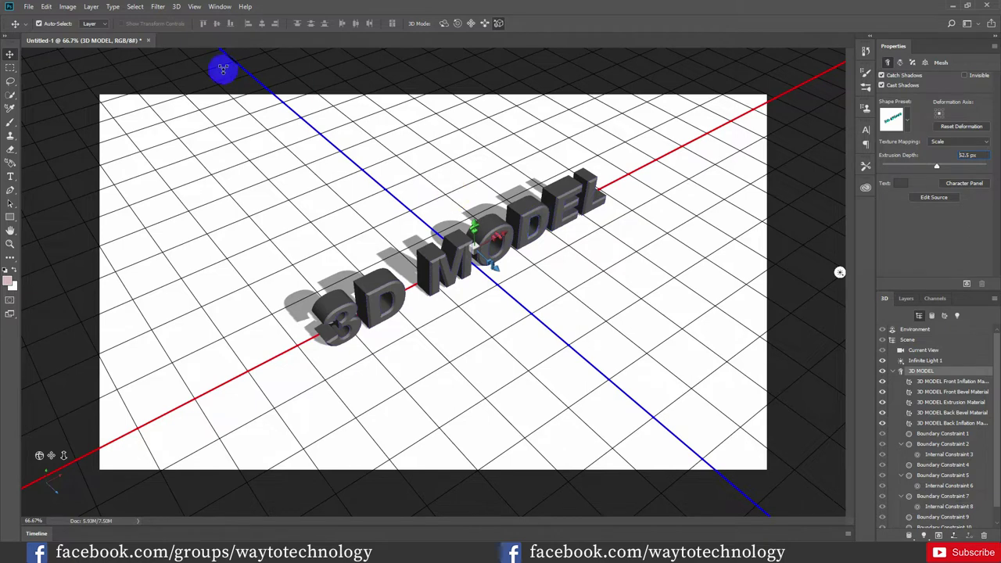
pyautogui.click(178, 7)
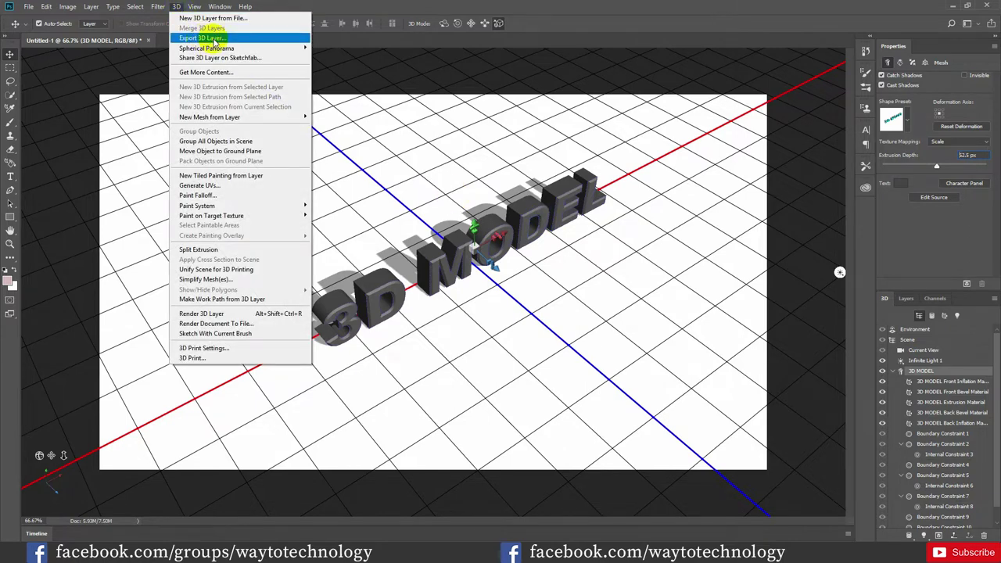
# Export the 3D layer in Wavefront|OBJ format as '3D Model' on the Desktop
pyautogui.click(211, 39)
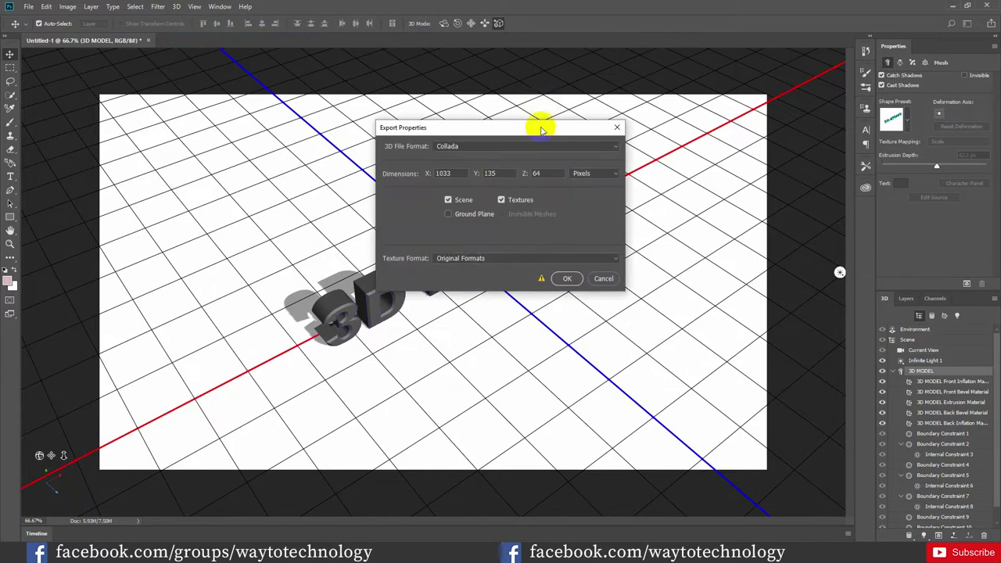
pyautogui.click(434, 146)
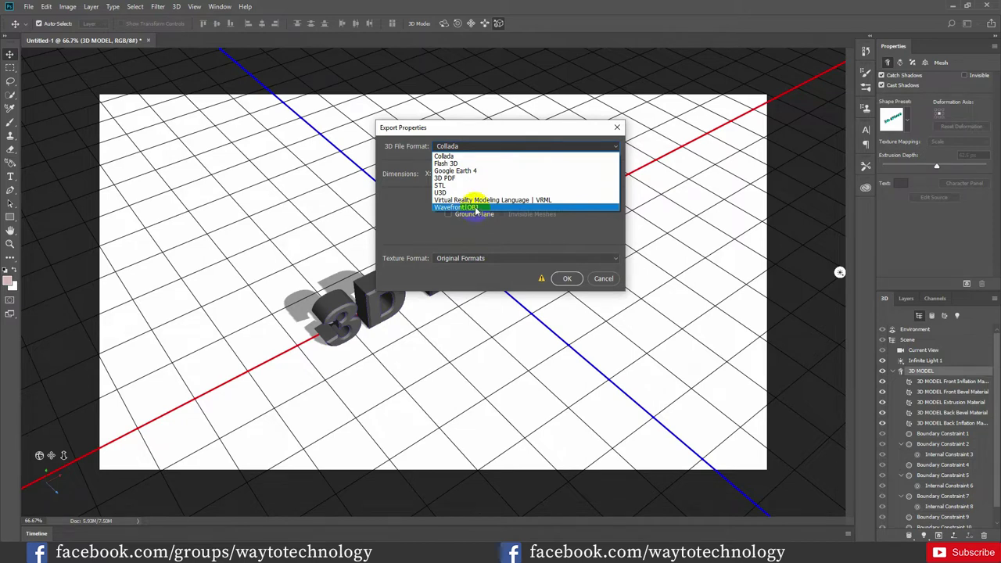
pyautogui.click(473, 207)
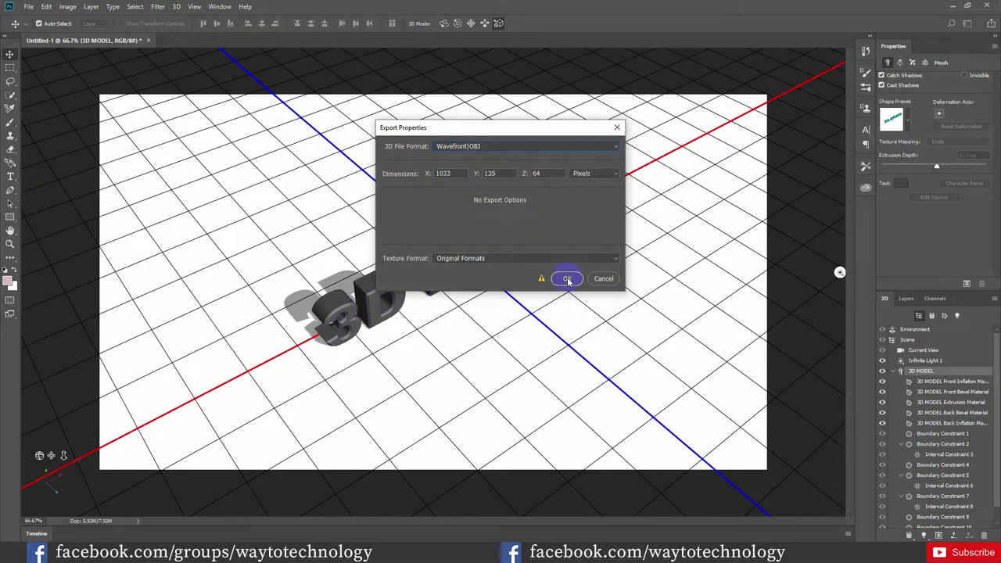
pyautogui.click(567, 280)
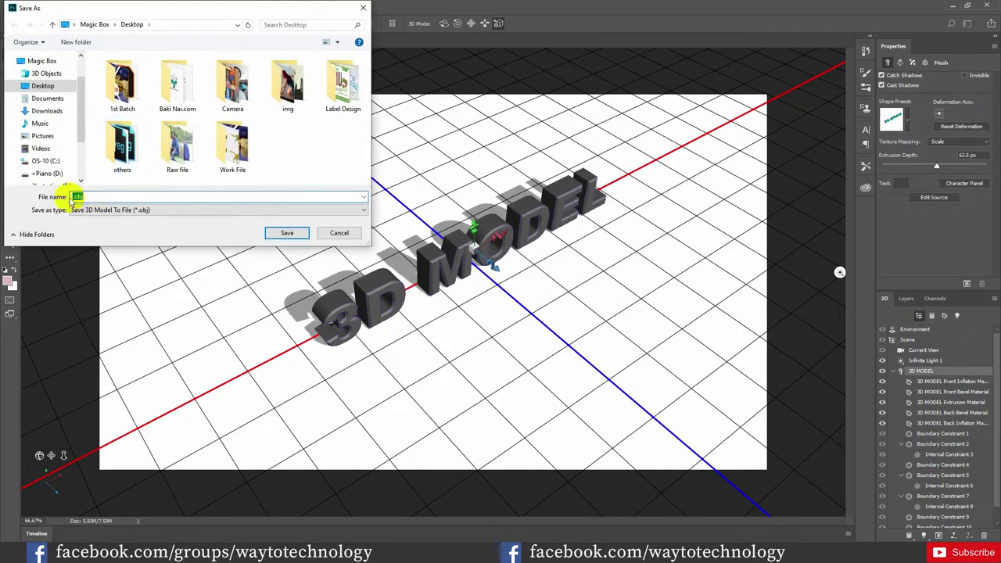
pyautogui.click(77, 196)
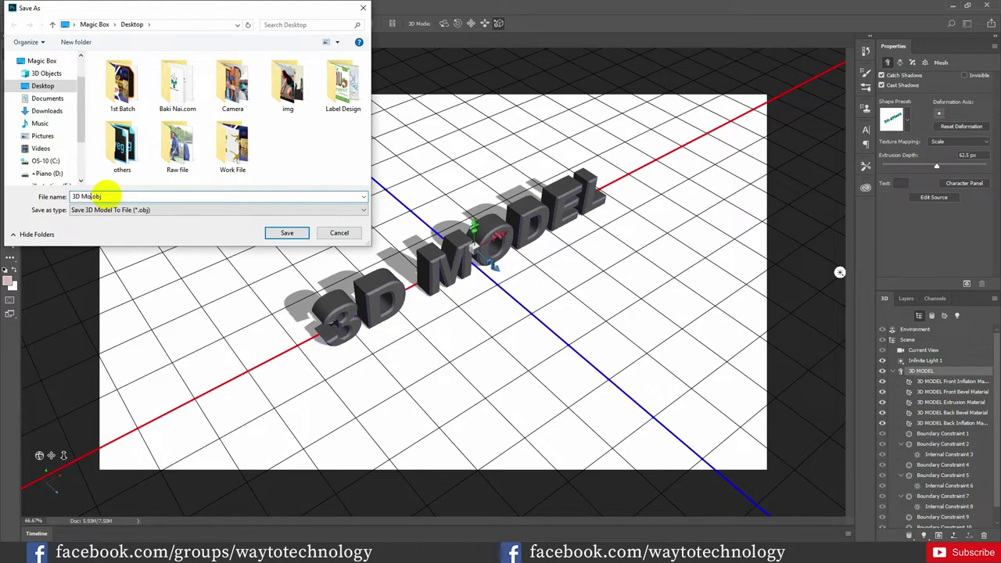
pyautogui.press('Return')
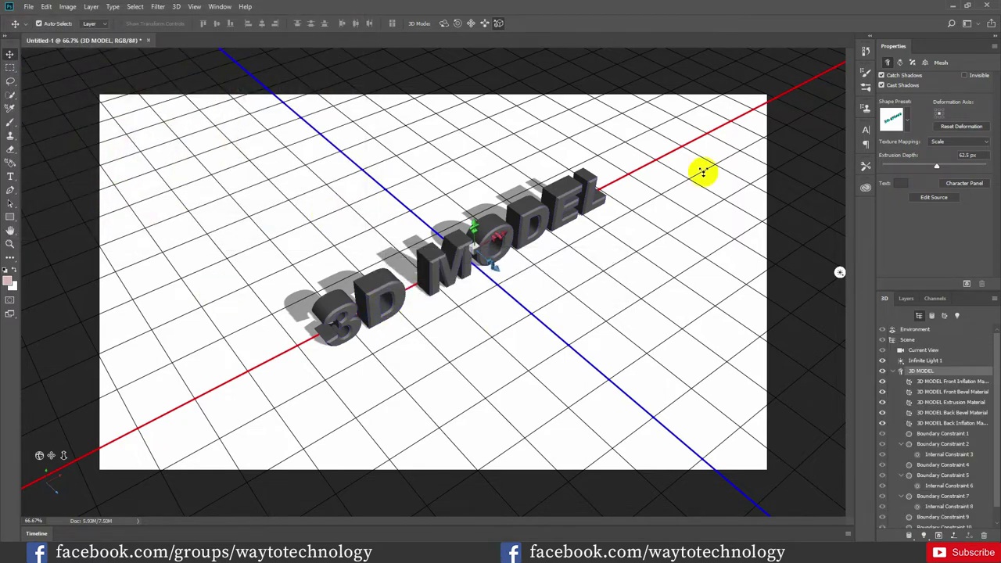
pyautogui.click(953, 5)
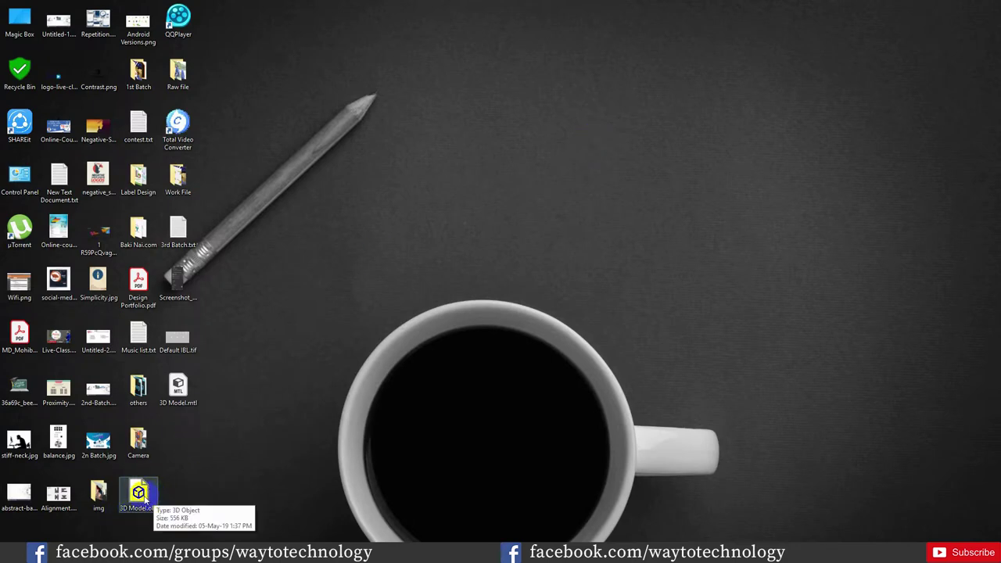
# Drag 3D Model.obj from the icon grid onto an empty area of the desktop
pyautogui.moveTo(156, 495); pyautogui.dragTo(552, 180)
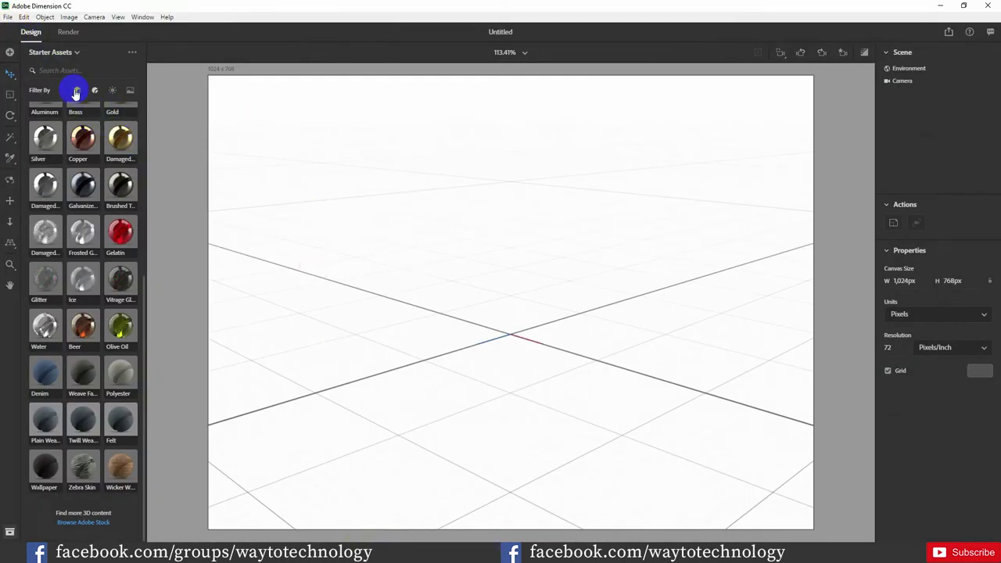
# Filter Dimension's Starter Assets to Models, browse the list, then bring up the File menu
pyautogui.click(76, 92)
pyautogui.scroll(-15, 81, 299)
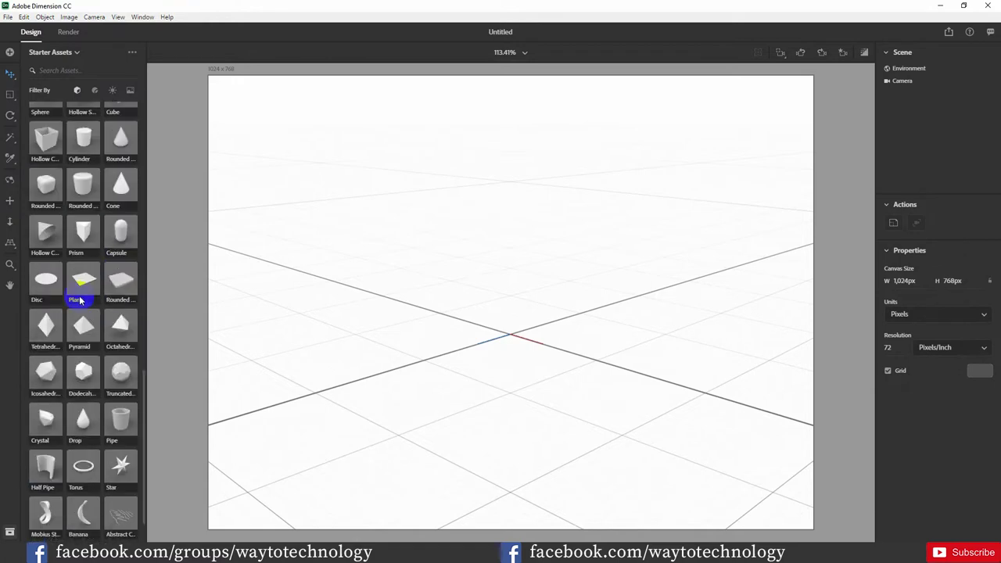
pyautogui.scroll(5, 77, 299)
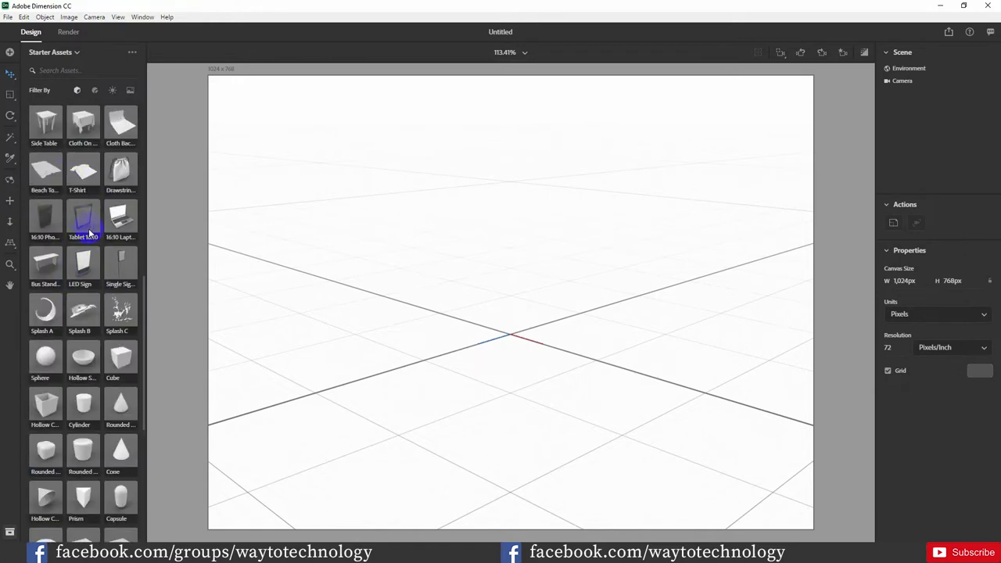
pyautogui.scroll(10, 86, 226)
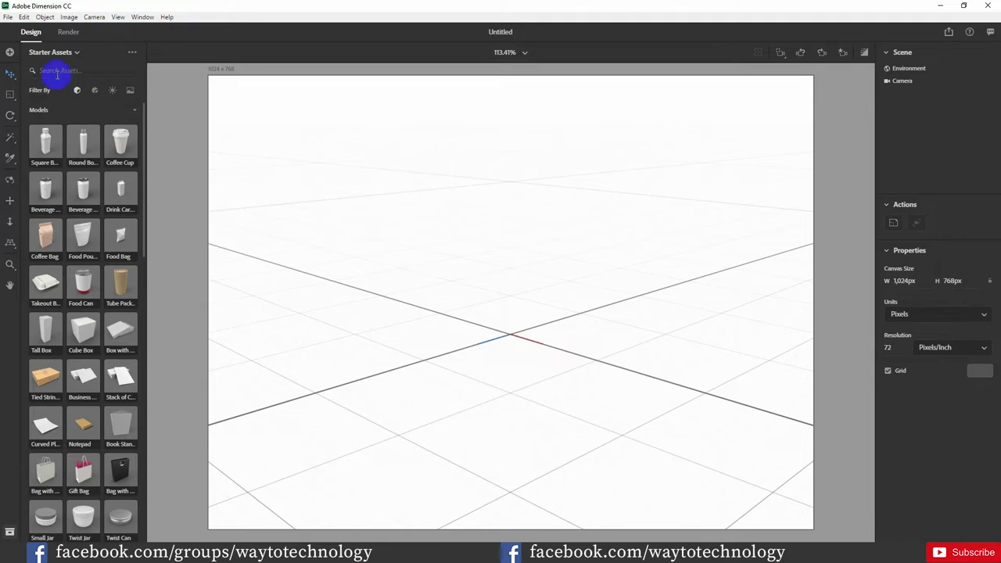
pyautogui.click(7, 19)
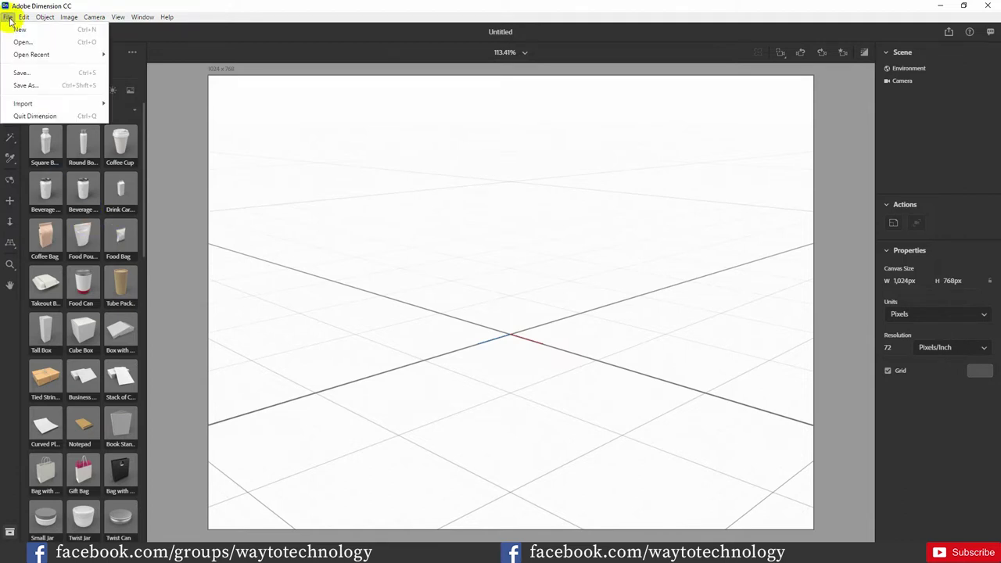
# Import 3D Model.obj from the Desktop as a 3D model into the scene
pyautogui.moveTo(41, 104)
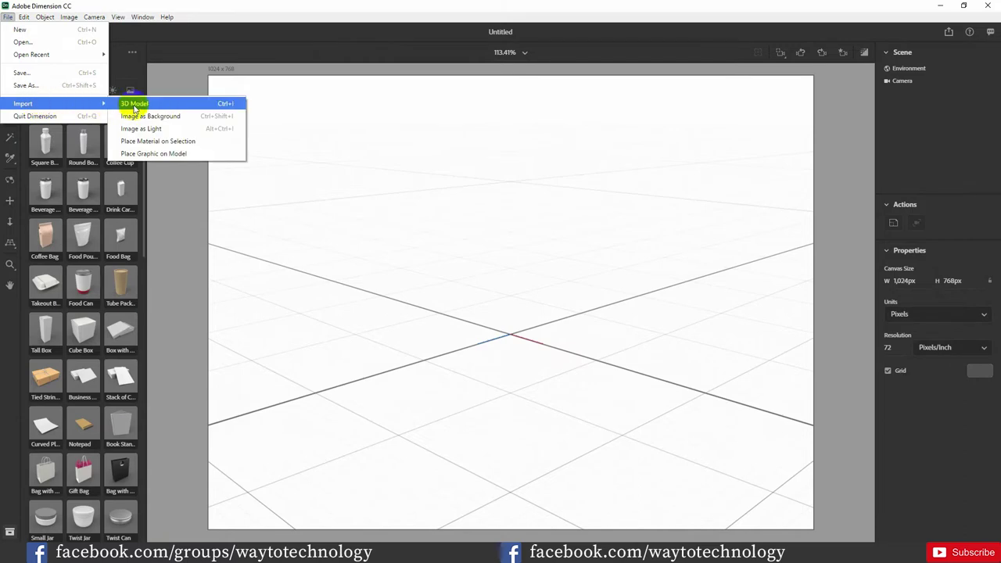
pyautogui.click(134, 104)
pyautogui.click(174, 165)
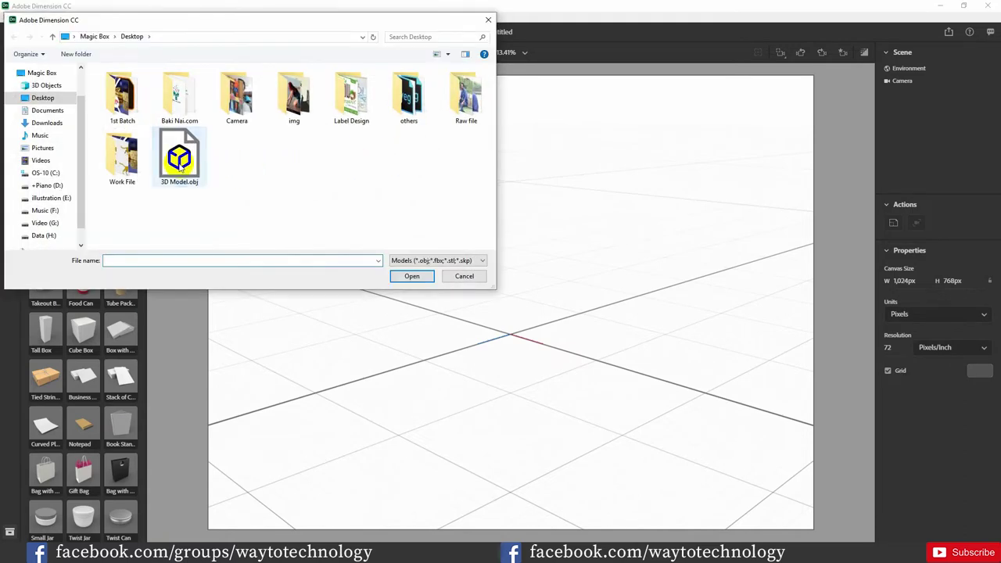
pyautogui.click(421, 276)
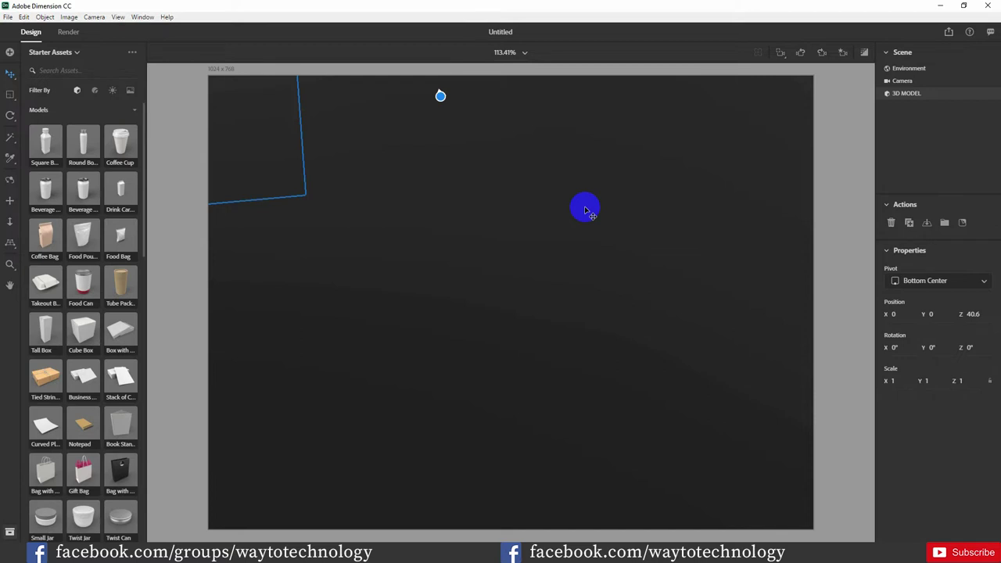
# Frame the 3D MODEL letters, then orbit and pan the camera to an angled view
pyautogui.click(585, 210)
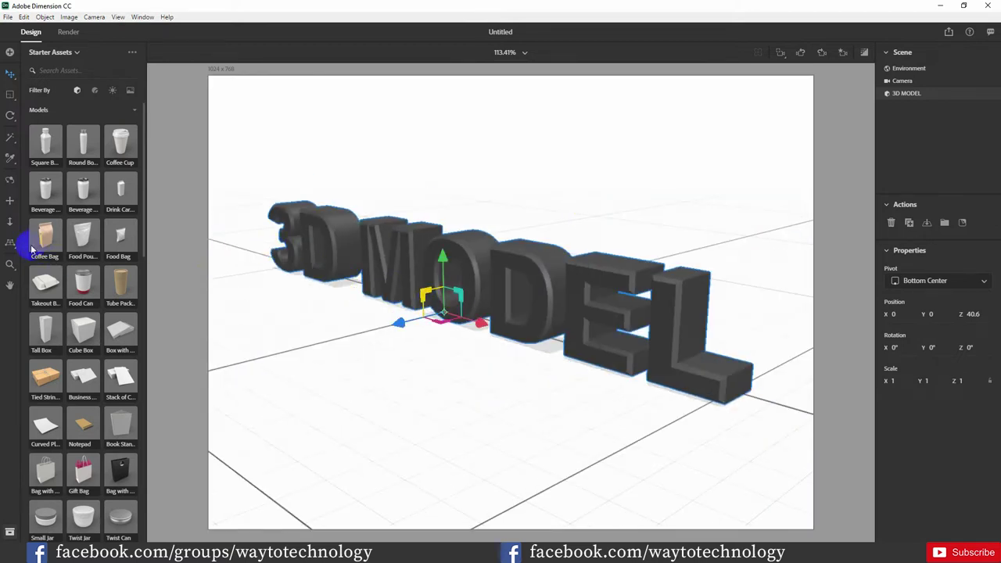
pyautogui.click(10, 179)
pyautogui.moveTo(268, 219); pyautogui.dragTo(458, 313)
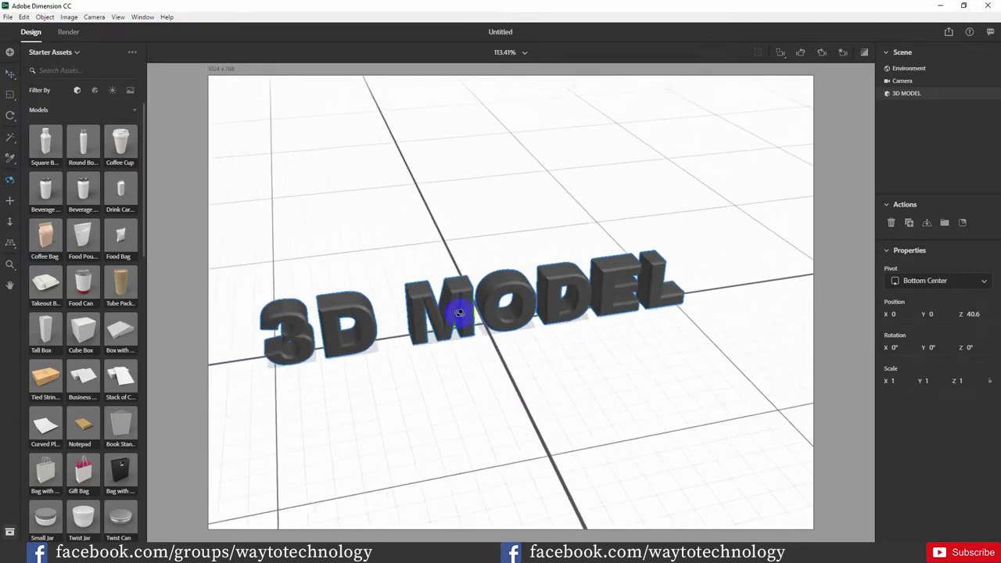
pyautogui.click(10, 200)
pyautogui.moveTo(308, 279); pyautogui.dragTo(16, 212)
pyautogui.click(10, 179)
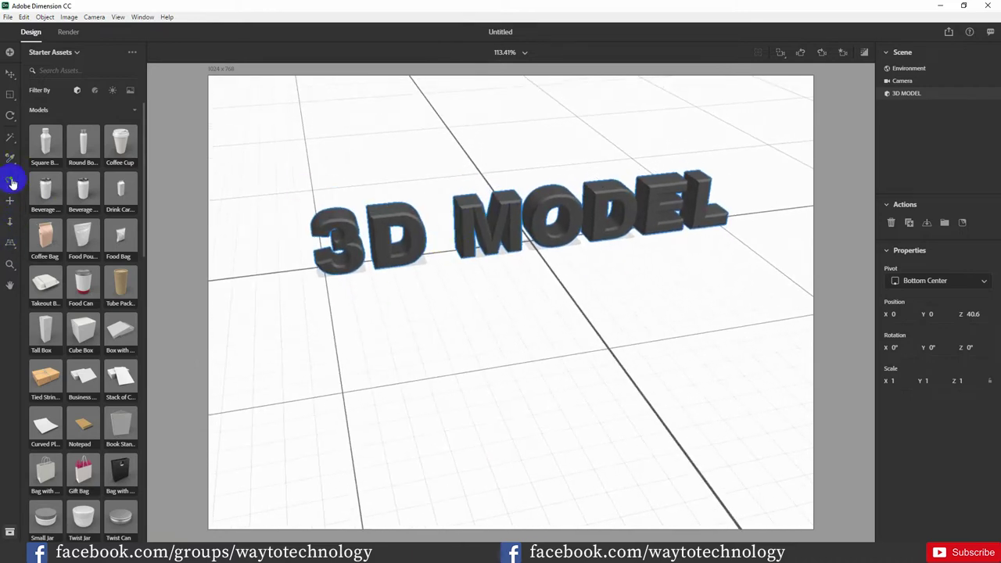
pyautogui.moveTo(335, 234); pyautogui.dragTo(514, 174)
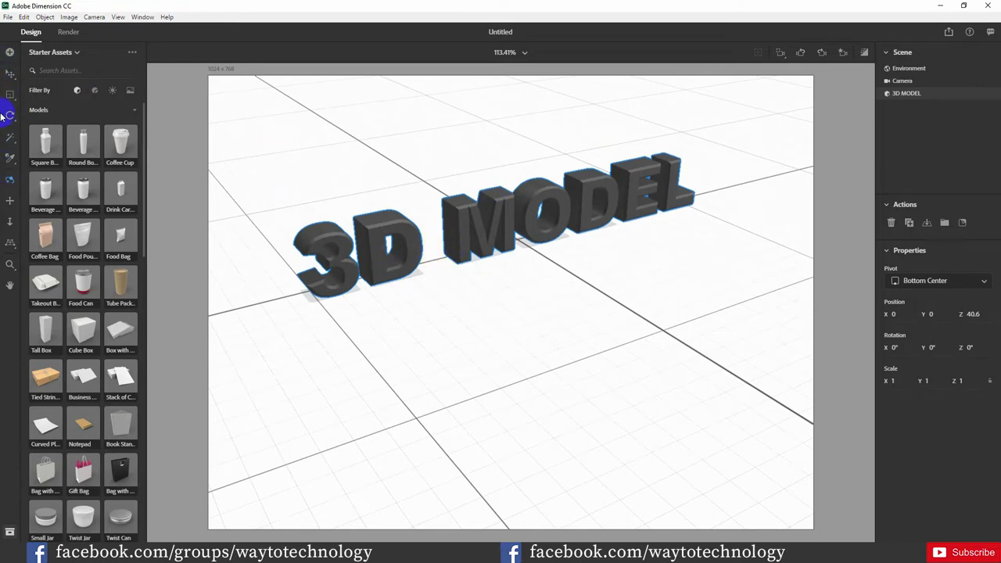
pyautogui.click(9, 76)
# Select the 3D MODEL text, expand its five material parts, and filter Starter Assets to material presets
pyautogui.click(534, 212)
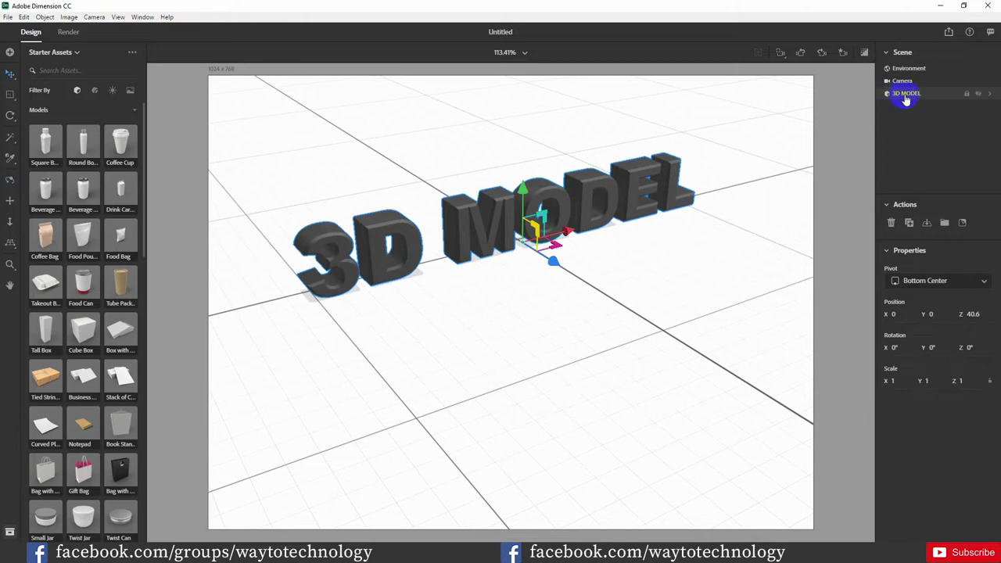
pyautogui.click(989, 96)
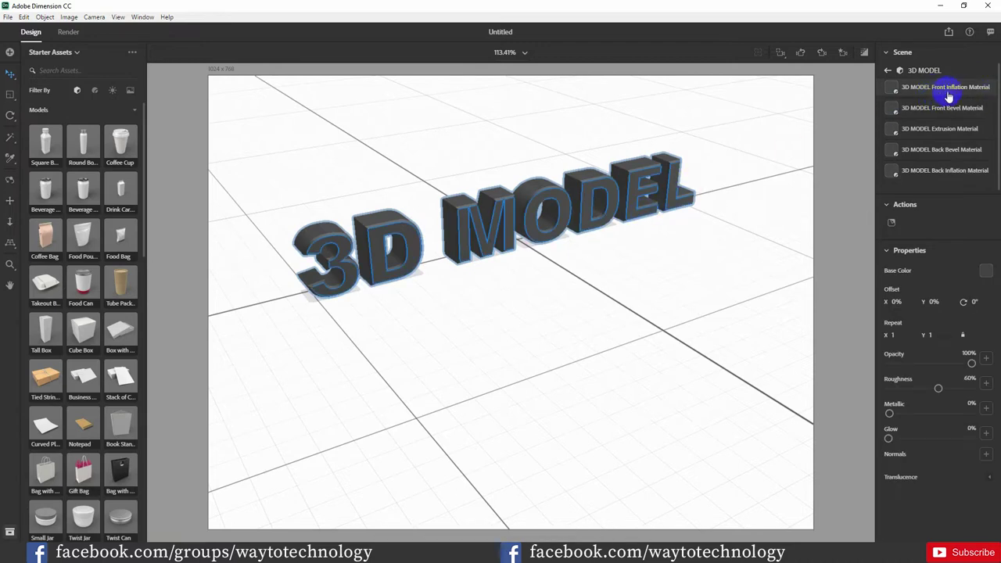
pyautogui.click(513, 220)
pyautogui.click(501, 227)
pyautogui.click(547, 219)
pyautogui.click(94, 91)
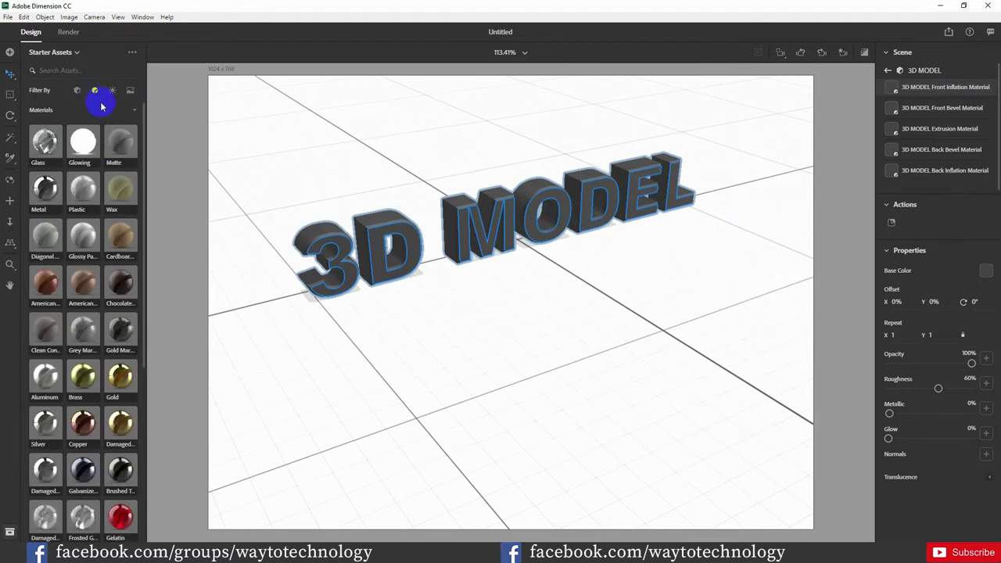
# Apply the Grey Marble material to the 3D MODEL letters
pyautogui.click(95, 191)
pyautogui.click(97, 266)
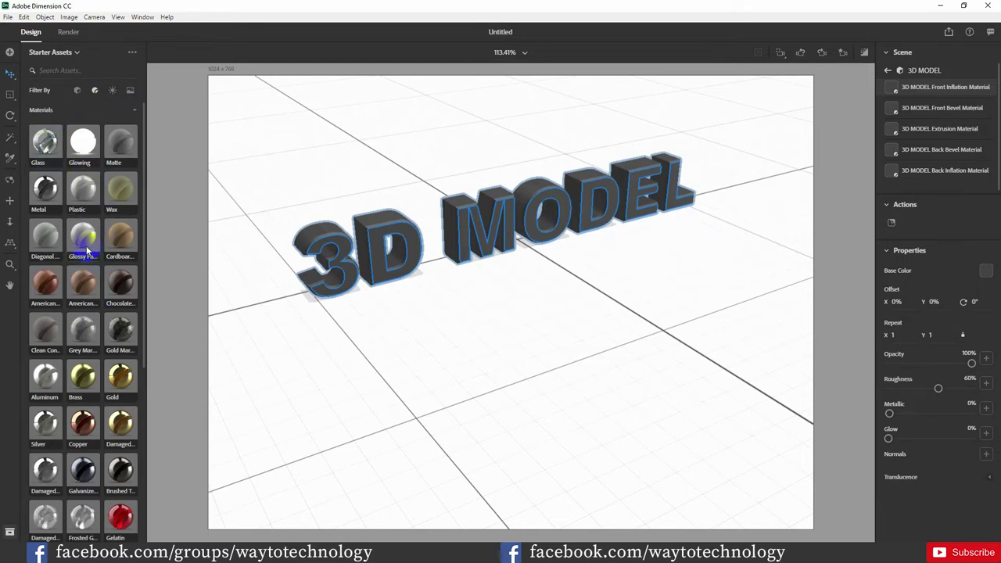
pyautogui.scroll(-2, 86, 271)
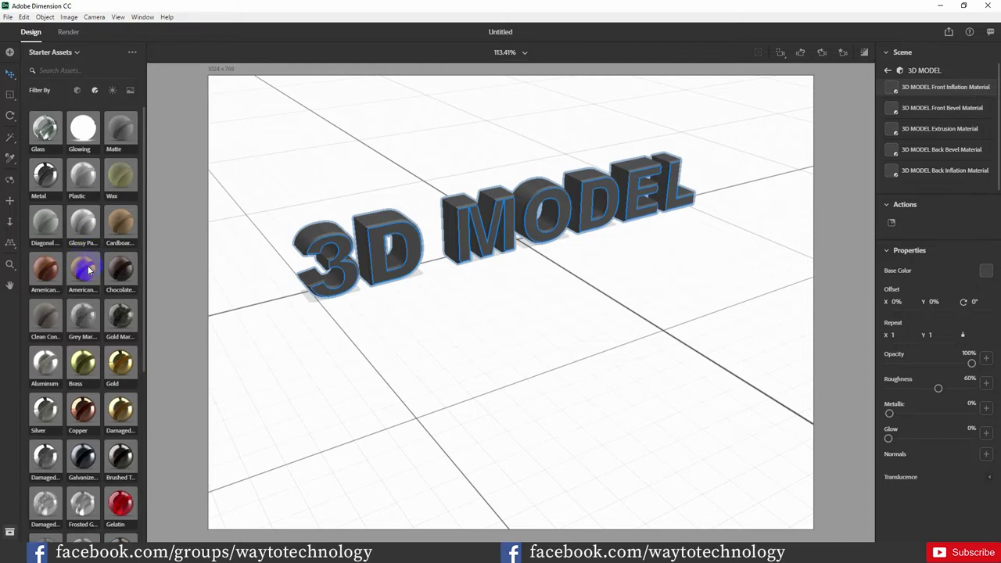
pyautogui.click(84, 226)
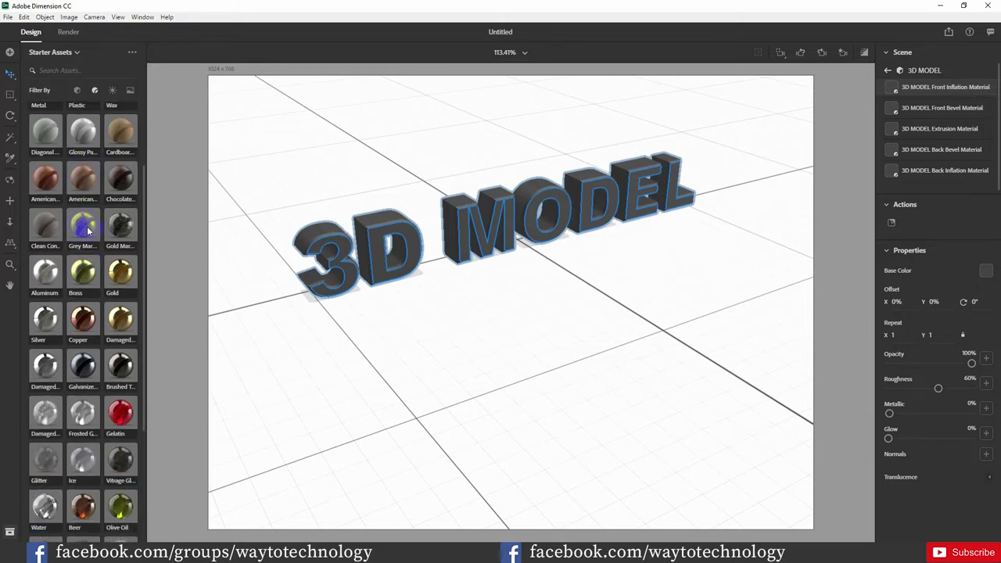
pyautogui.scroll(2, 91, 238)
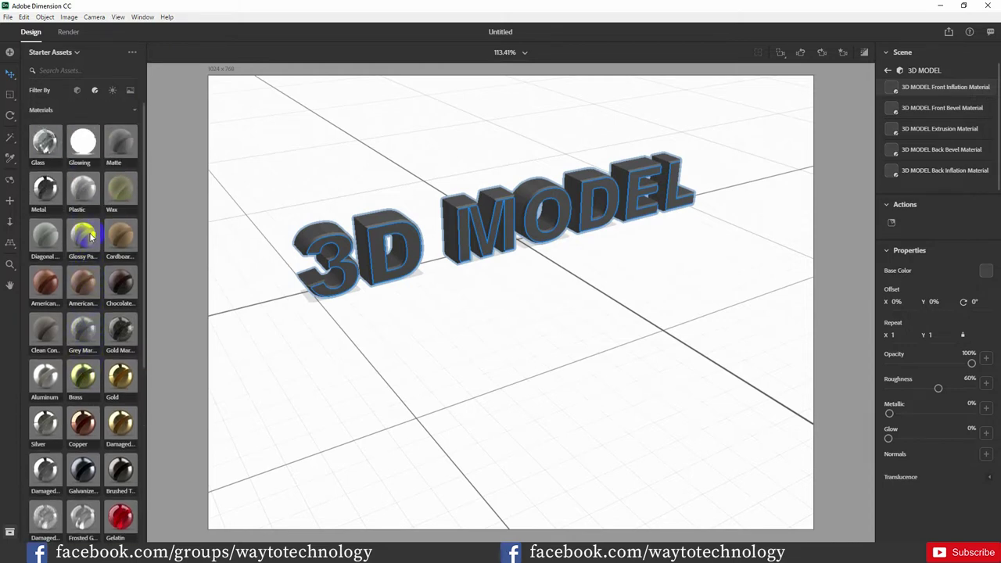
pyautogui.scroll(-1, 101, 278)
pyautogui.moveTo(82, 285); pyautogui.dragTo(383, 247)
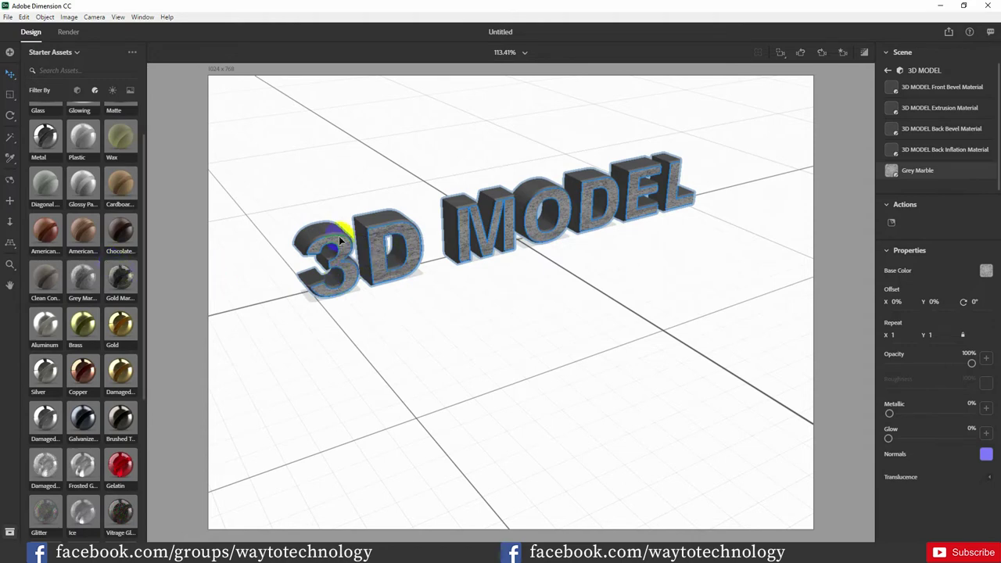
# Select the Front Bevel Material and drag American Cherry Wood onto the text
pyautogui.click(938, 150)
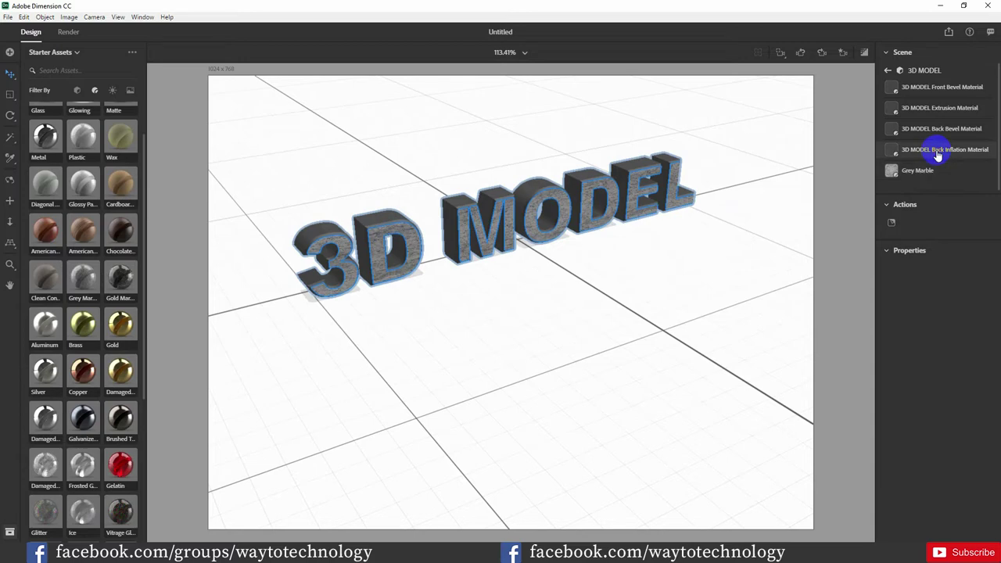
pyautogui.click(930, 113)
pyautogui.click(890, 105)
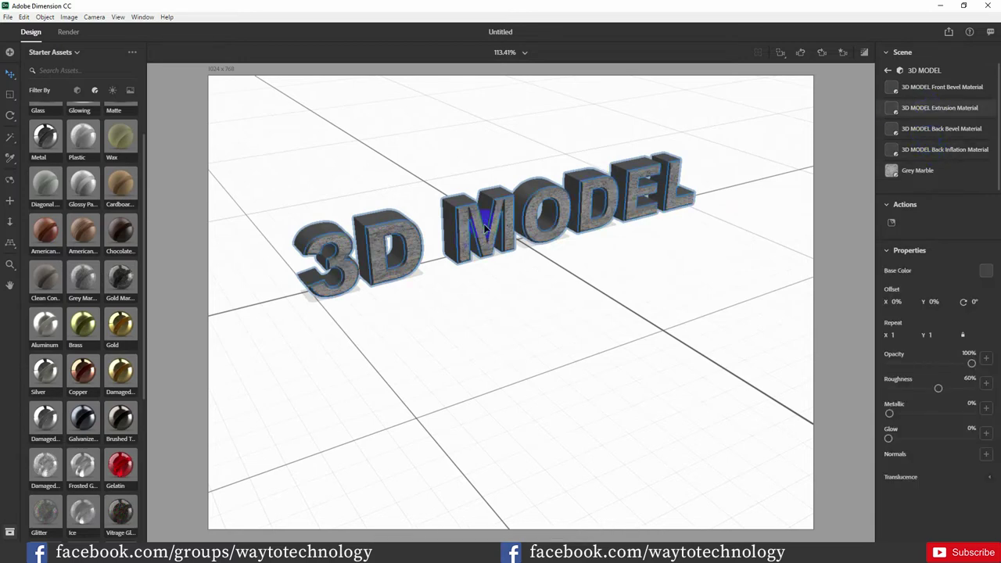
pyautogui.click(890, 97)
pyautogui.click(893, 90)
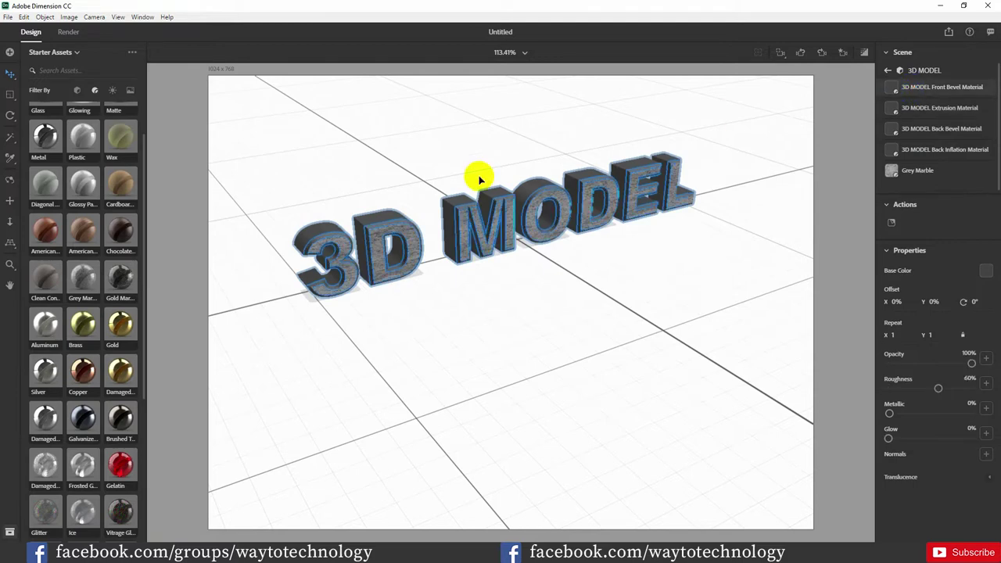
pyautogui.click(461, 200)
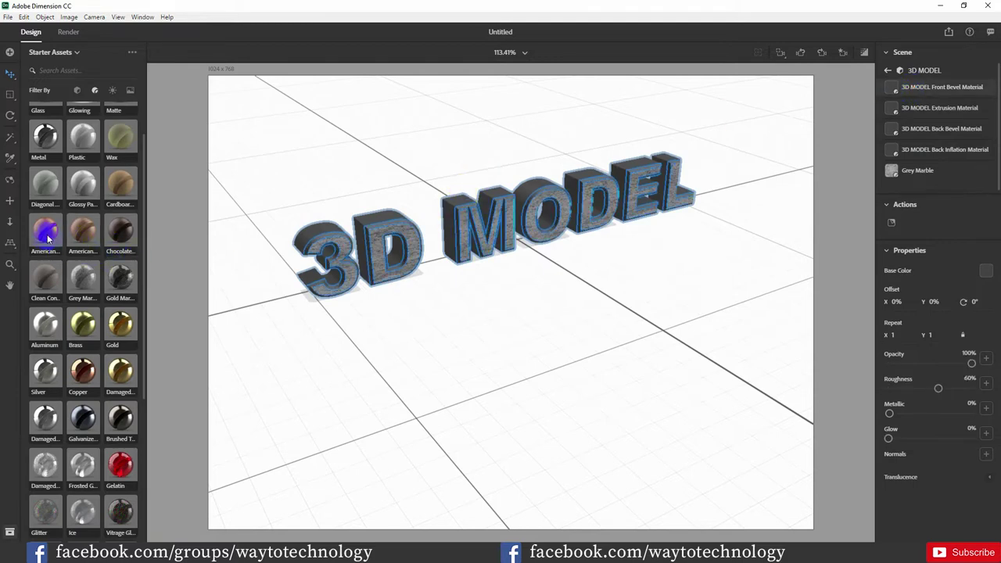
pyautogui.moveTo(47, 234); pyautogui.dragTo(373, 218)
# Finish the cherry wood sides and apply American Elm Wood to the text's back face
pyautogui.click(551, 222)
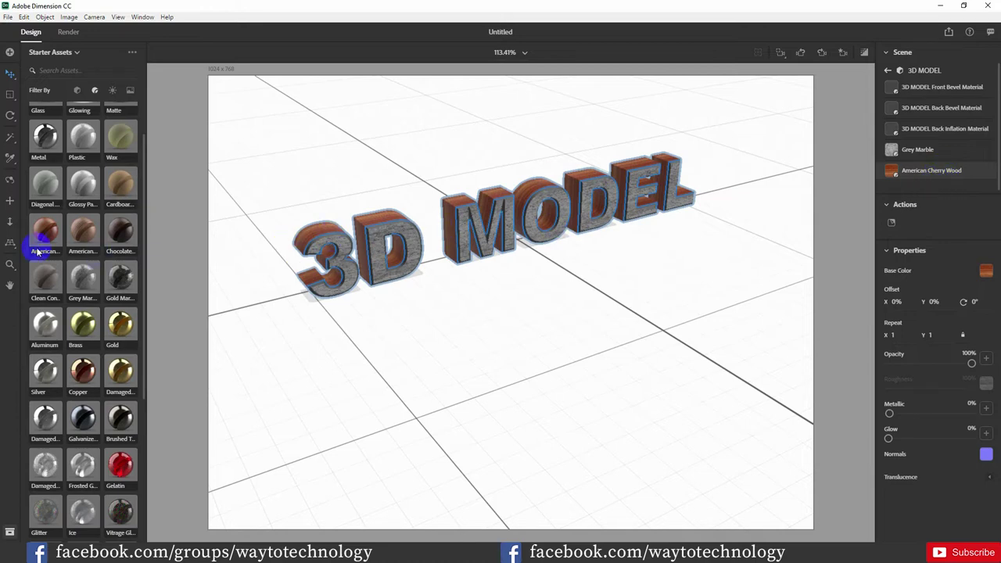
pyautogui.click(10, 179)
pyautogui.moveTo(309, 266); pyautogui.dragTo(362, 242)
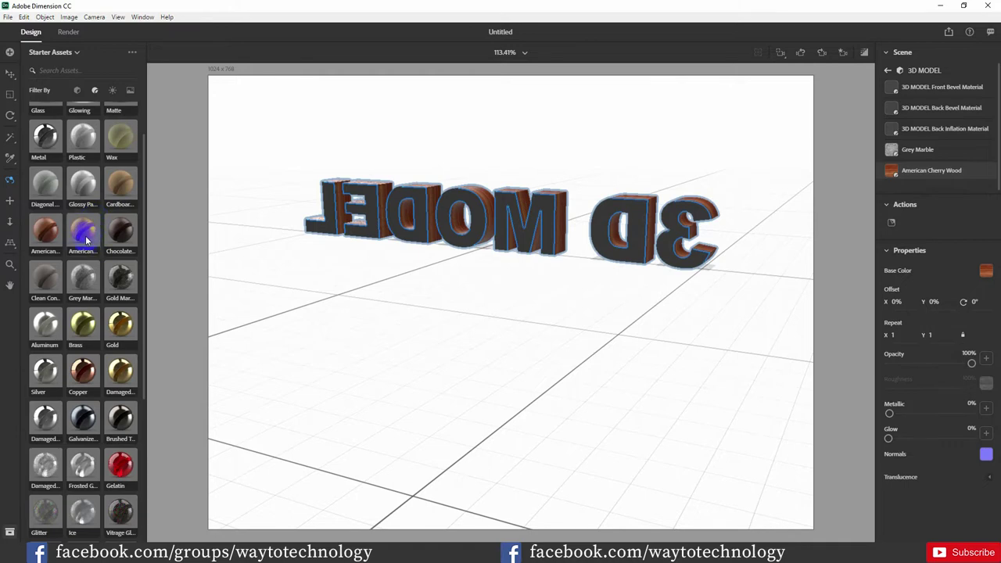
pyautogui.moveTo(86, 236); pyautogui.dragTo(420, 207)
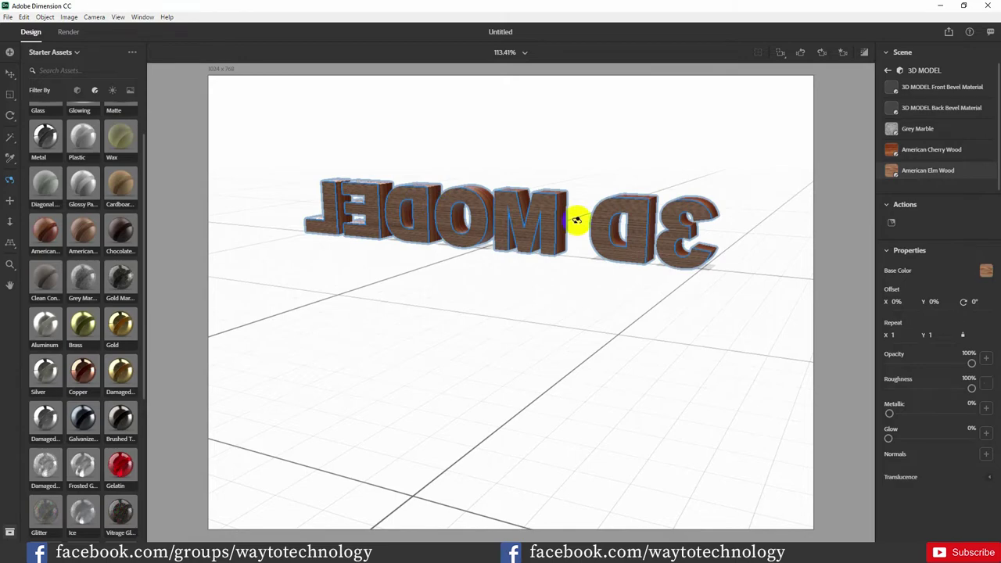
pyautogui.moveTo(683, 228); pyautogui.dragTo(263, 205)
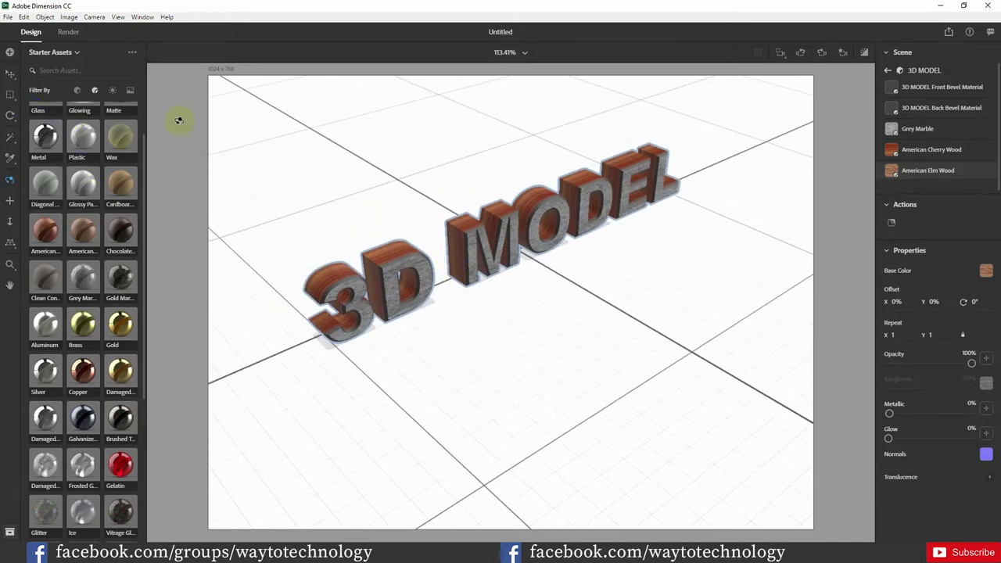
pyautogui.click(10, 74)
pyautogui.click(931, 149)
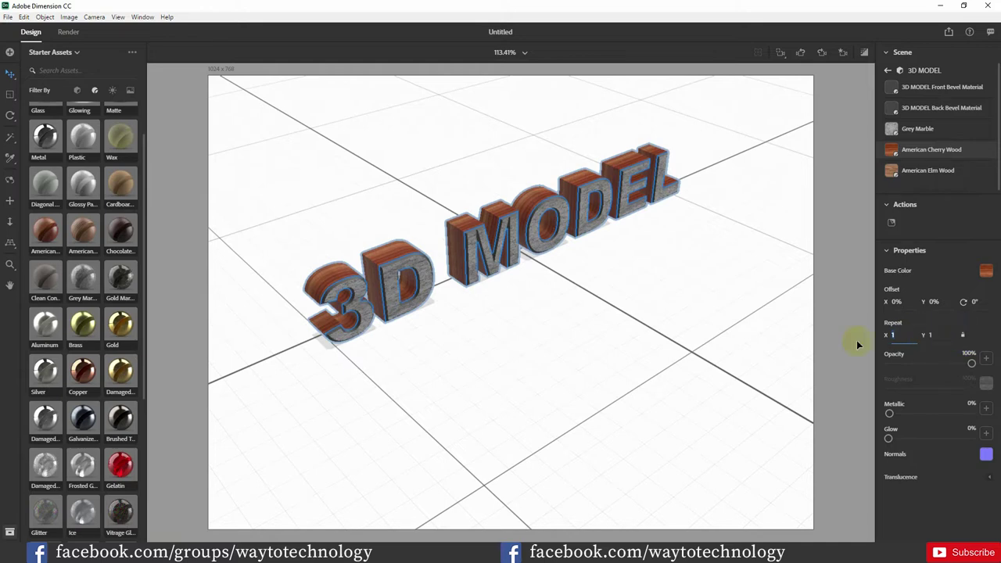
# Try different cherry wood texture repeat values, settling at 1.6
pyautogui.click(894, 338)
pyautogui.write('.9')
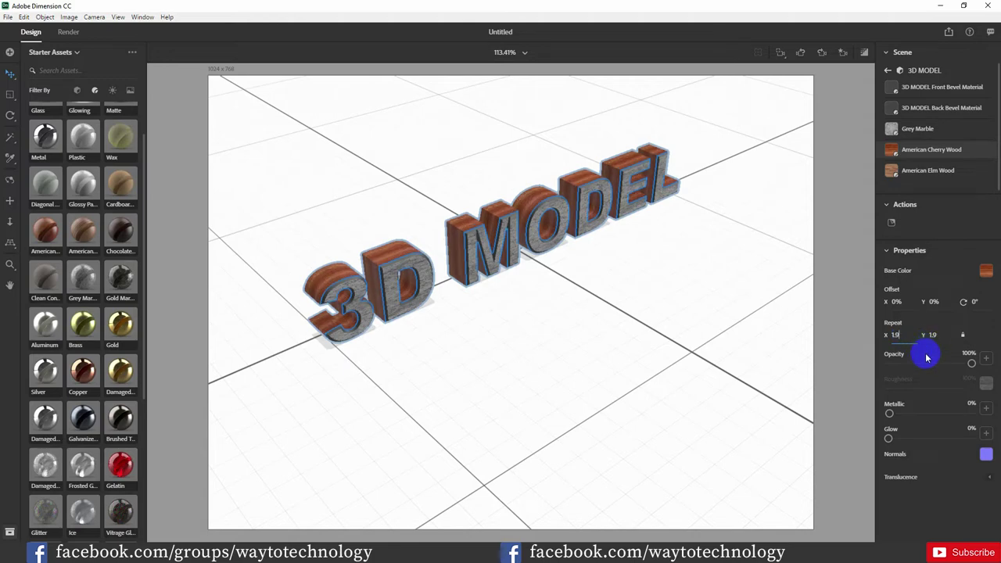
pyautogui.press('BackSpace')
pyautogui.write('4.7')
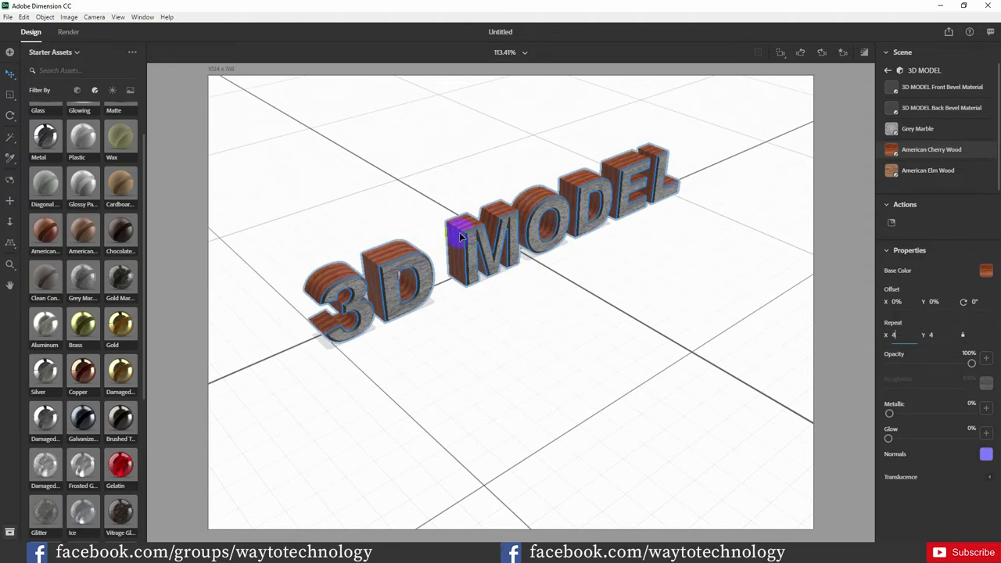
pyautogui.press('Up')
pyautogui.press('Up')
pyautogui.press('Up')
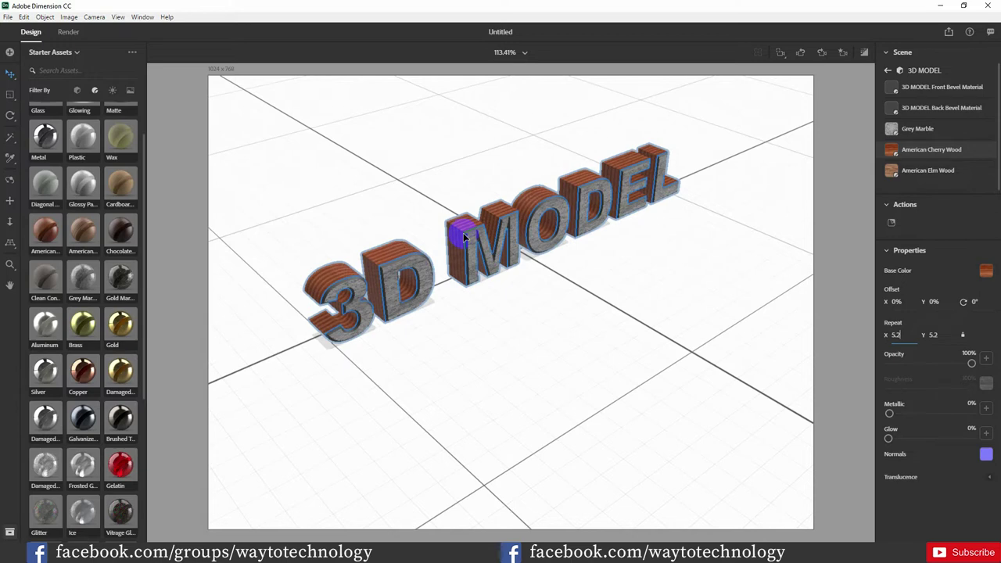
pyautogui.press('BackSpace')
pyautogui.write('1.2')
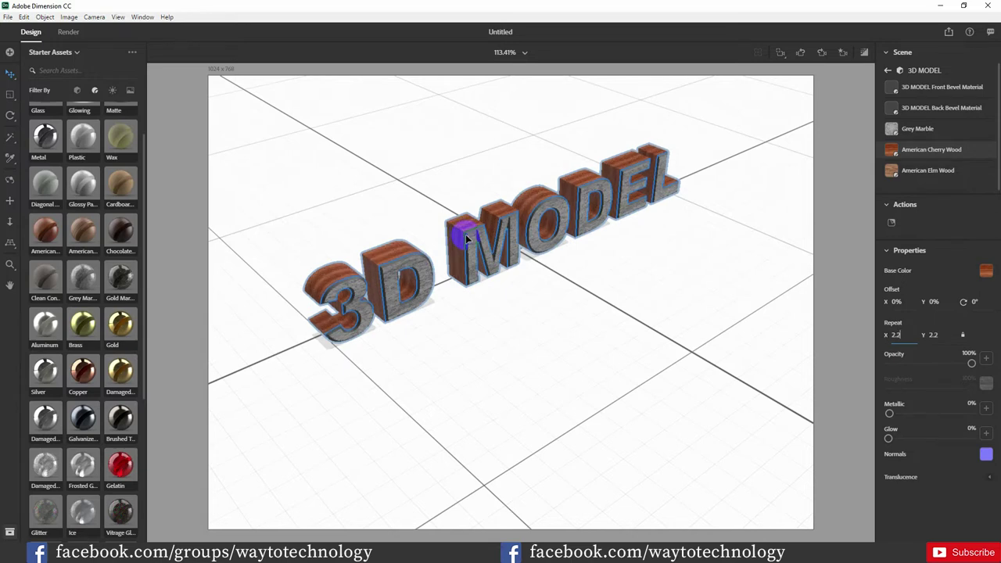
pyautogui.press('Up')
pyautogui.press('Up')
pyautogui.press('Up')
pyautogui.press('Up')
# Unlink the repeat axes and set repeat 3.5 by 0.3, offset Y 3%, rotation 3°
pyautogui.click(962, 336)
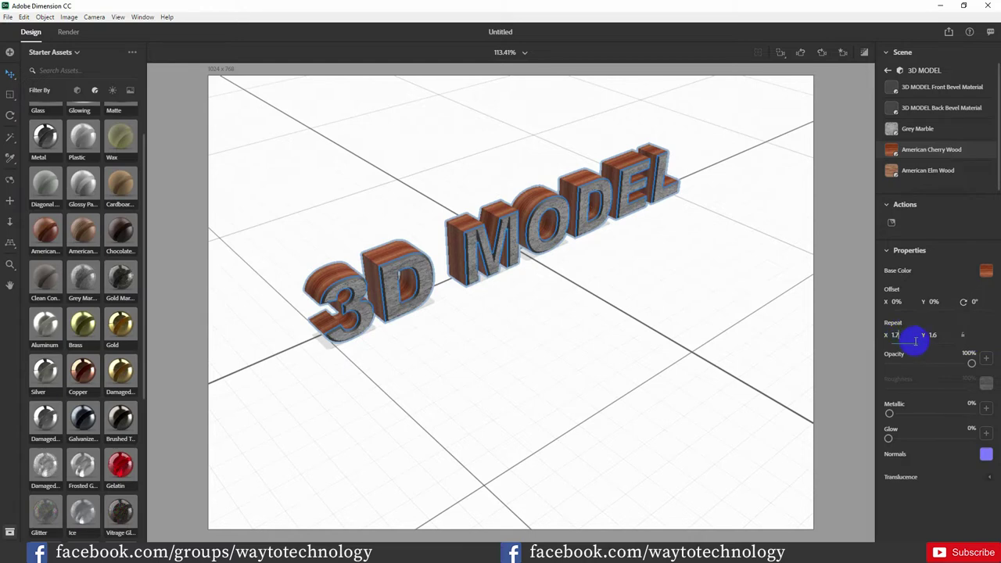
pyautogui.moveTo(921, 346)
pyautogui.mouseDown()
pyautogui.moveTo(942, 341)
pyautogui.moveTo(930, 352)
pyautogui.mouseUp()
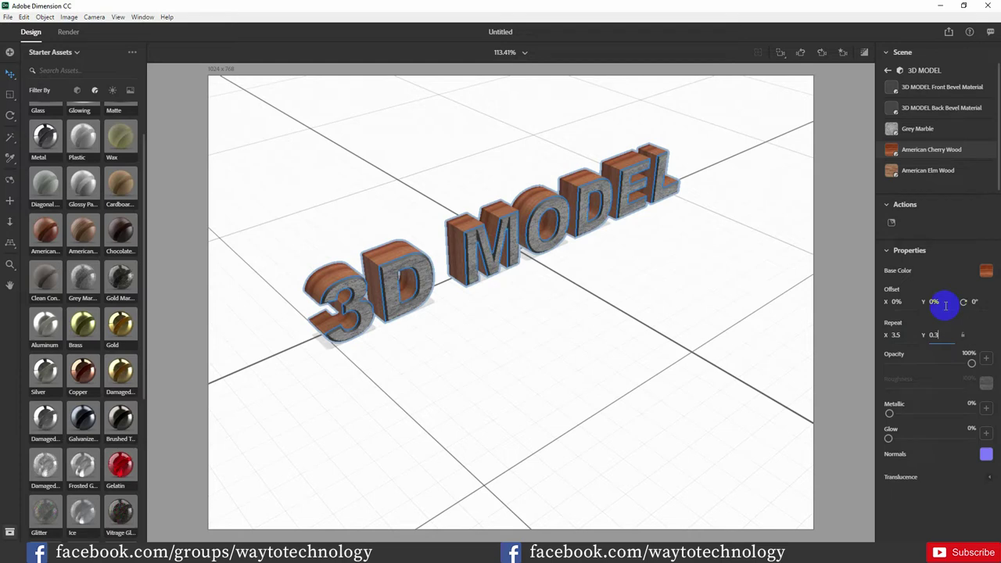
pyautogui.moveTo(972, 306); pyautogui.dragTo(884, 311)
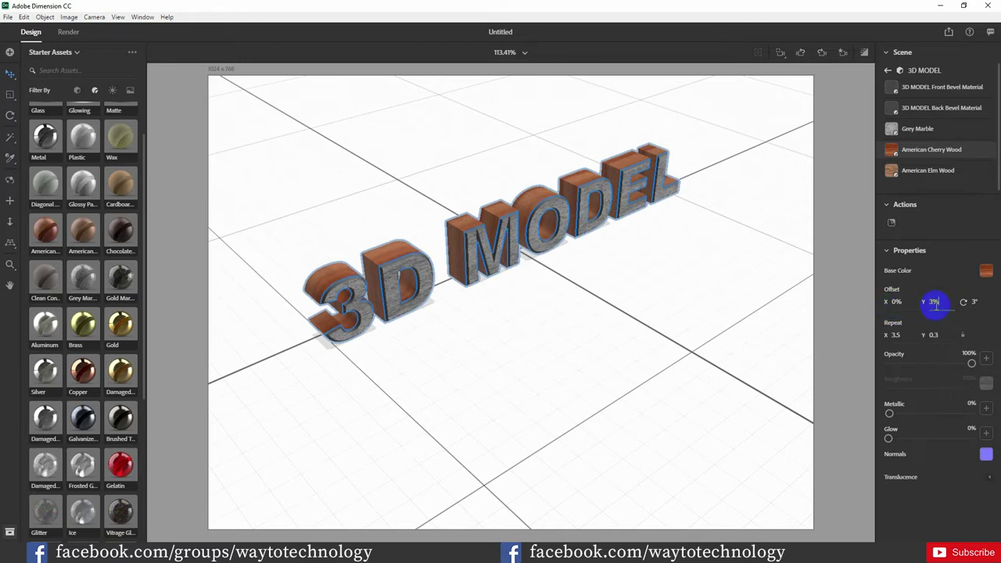
pyautogui.click(10, 182)
pyautogui.moveTo(384, 290); pyautogui.dragTo(308, 264)
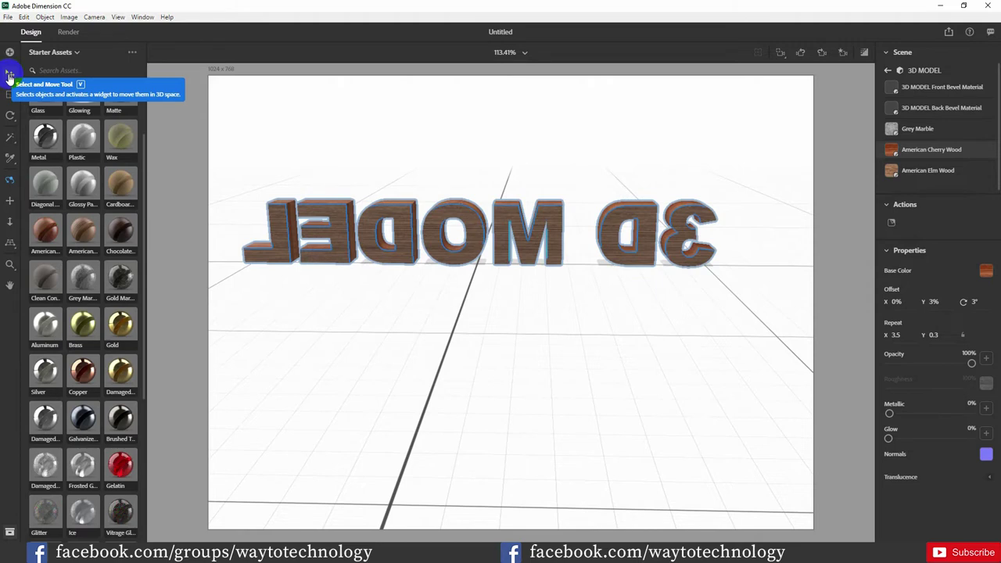
# Select American Elm Wood in the Scene panel and open its Base Color image popup
pyautogui.click(9, 74)
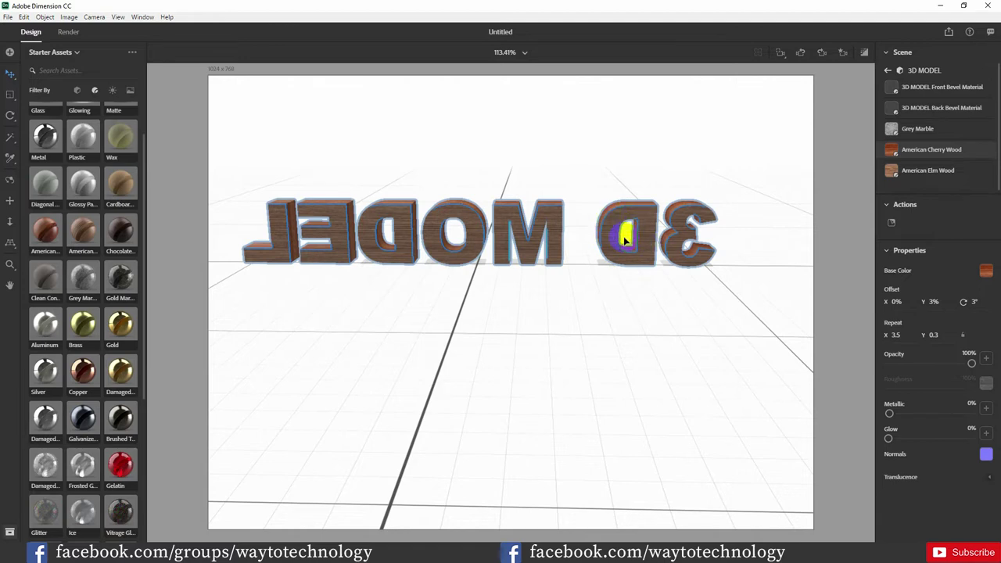
pyautogui.click(927, 173)
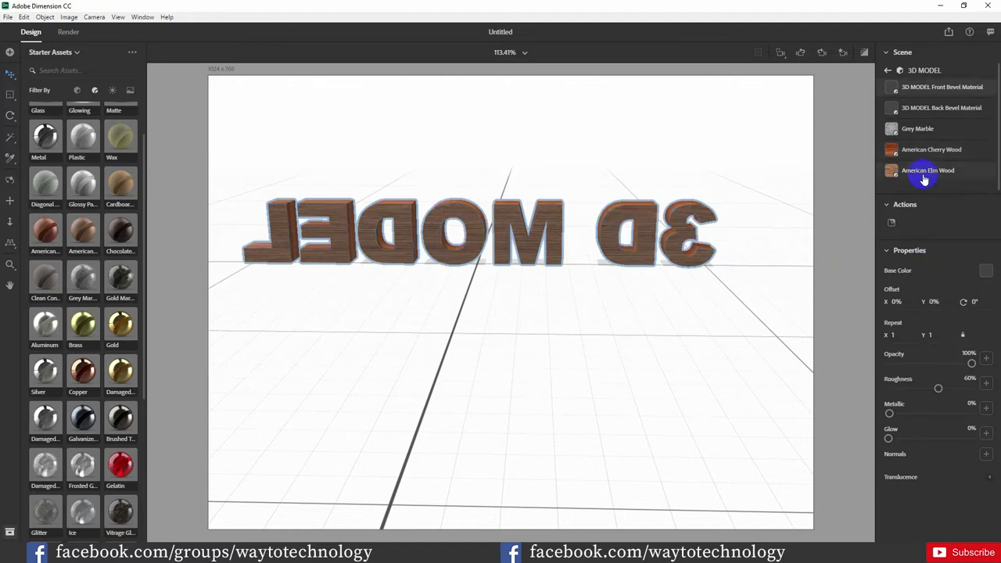
pyautogui.click(933, 152)
pyautogui.click(979, 273)
pyautogui.click(948, 169)
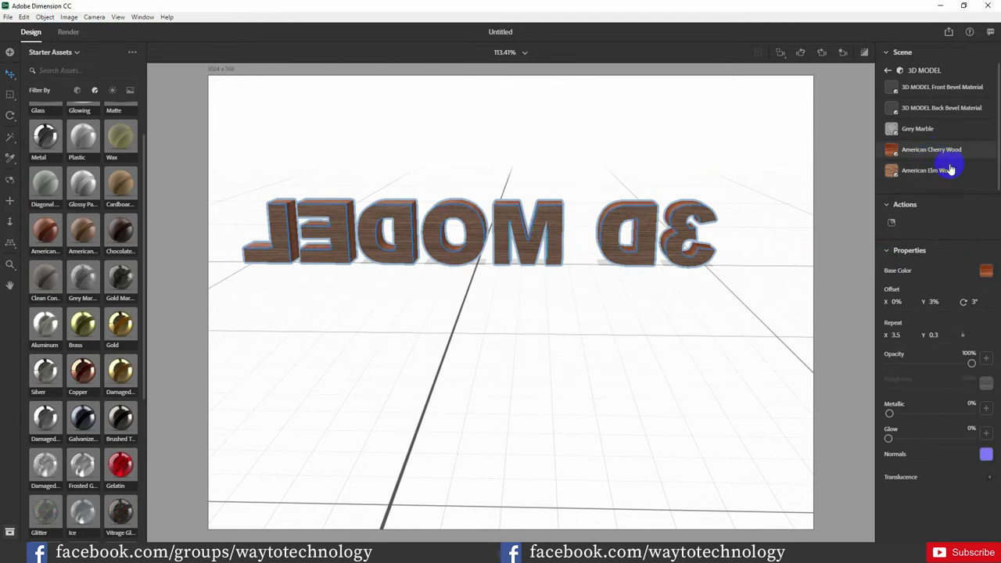
pyautogui.click(986, 272)
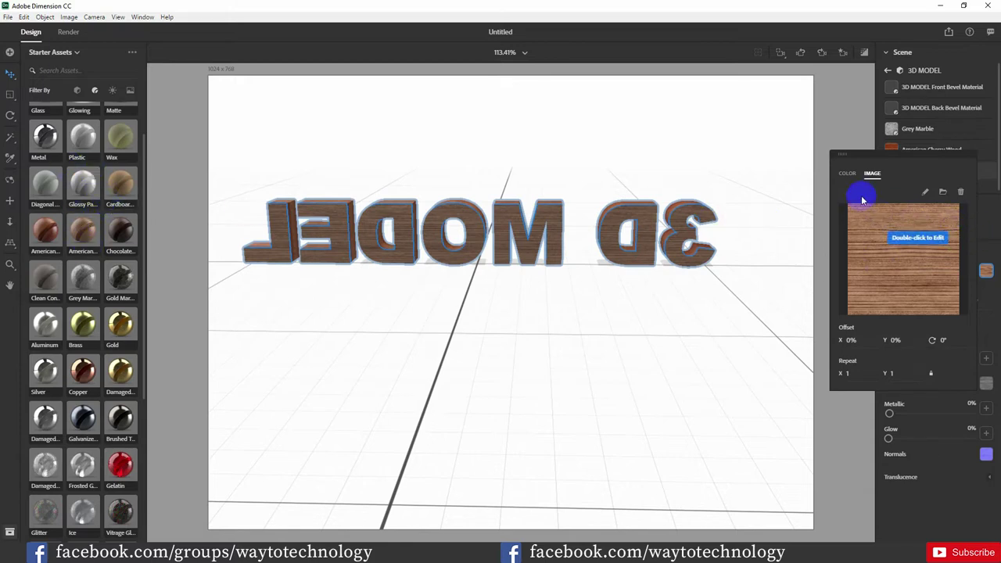
# Replace the elm wood base colour image with Negative-Spacer.jpg
pyautogui.click(848, 172)
pyautogui.moveTo(889, 237); pyautogui.dragTo(945, 191)
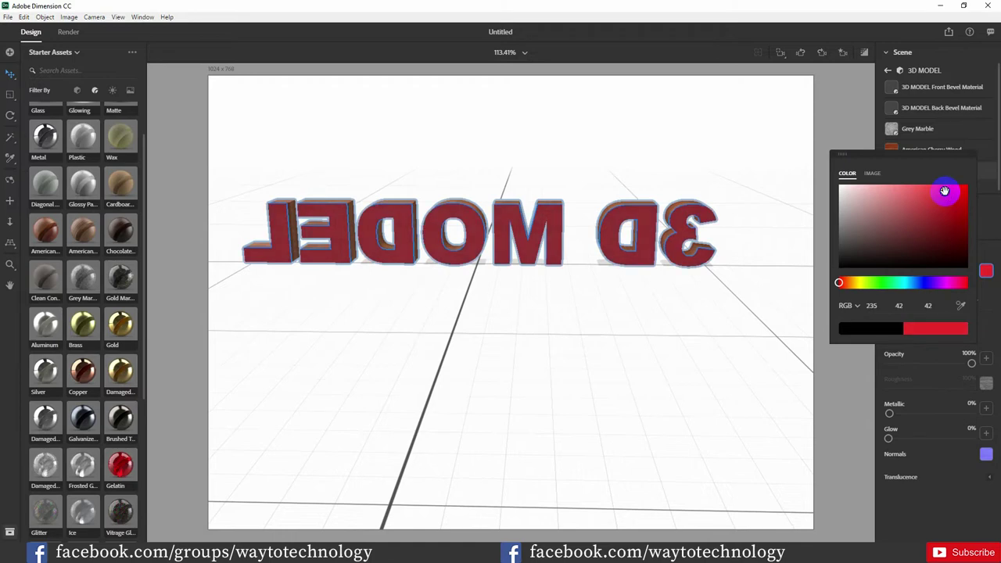
pyautogui.click(872, 174)
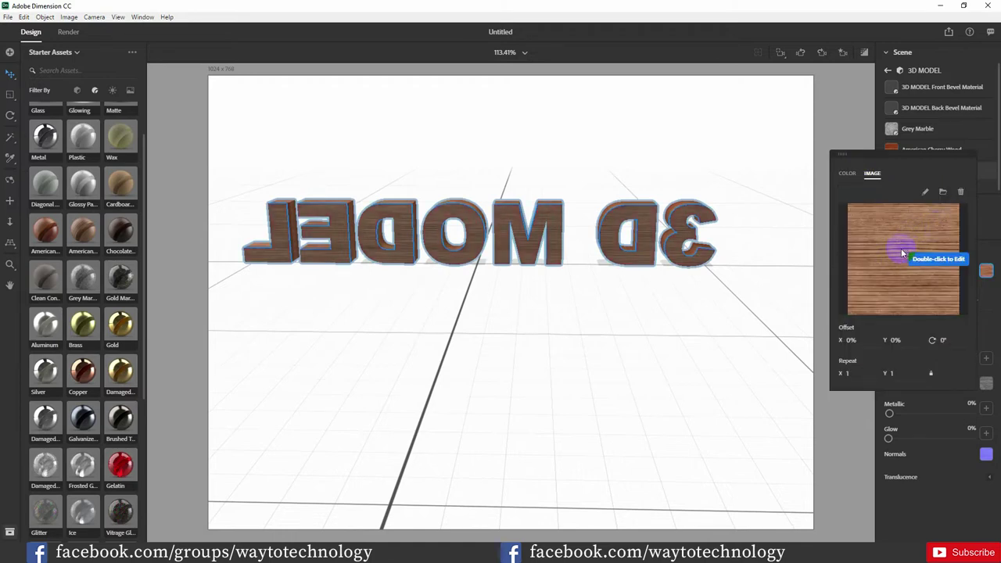
pyautogui.click(943, 193)
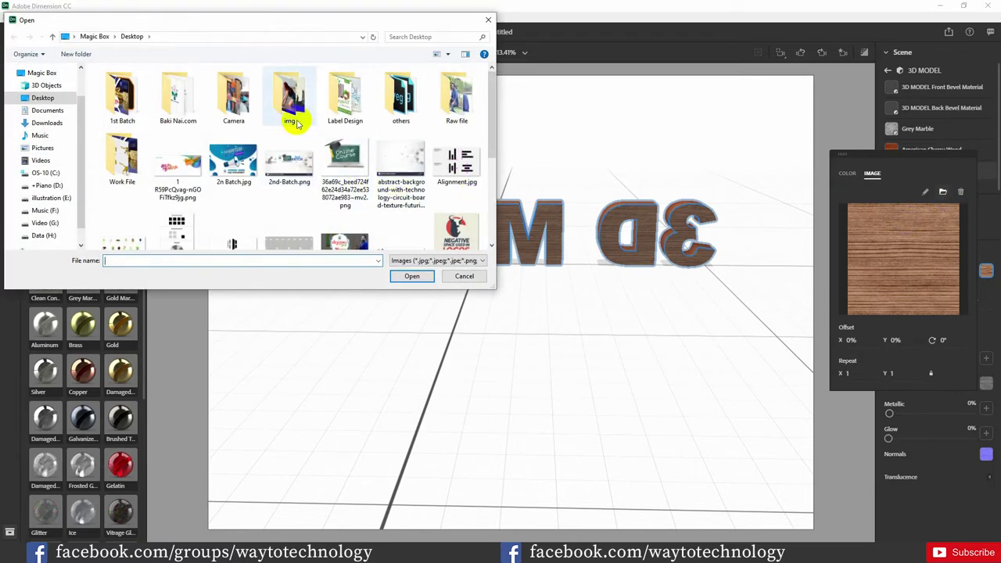
pyautogui.scroll(-1, 368, 140)
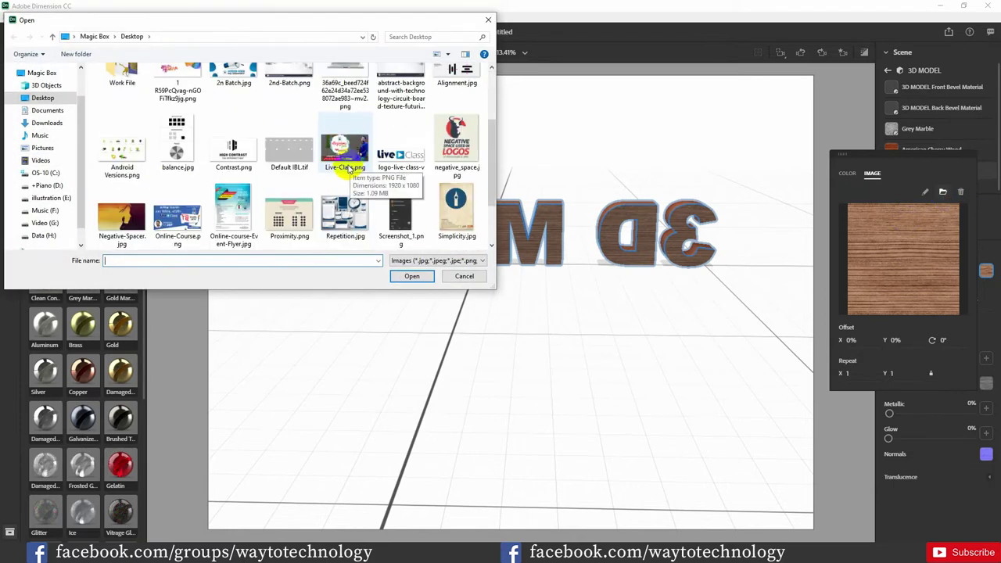
pyautogui.scroll(-1, 349, 169)
pyautogui.click(121, 144)
pyautogui.click(413, 275)
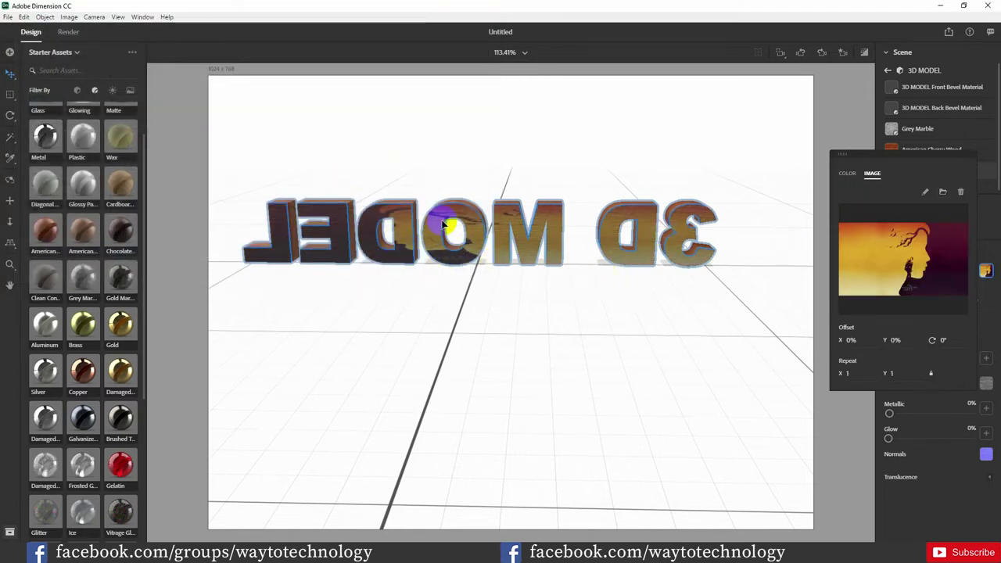
# Nudge the texture's vertical offset to -7% and adjust its horizontal offset
pyautogui.click(983, 368)
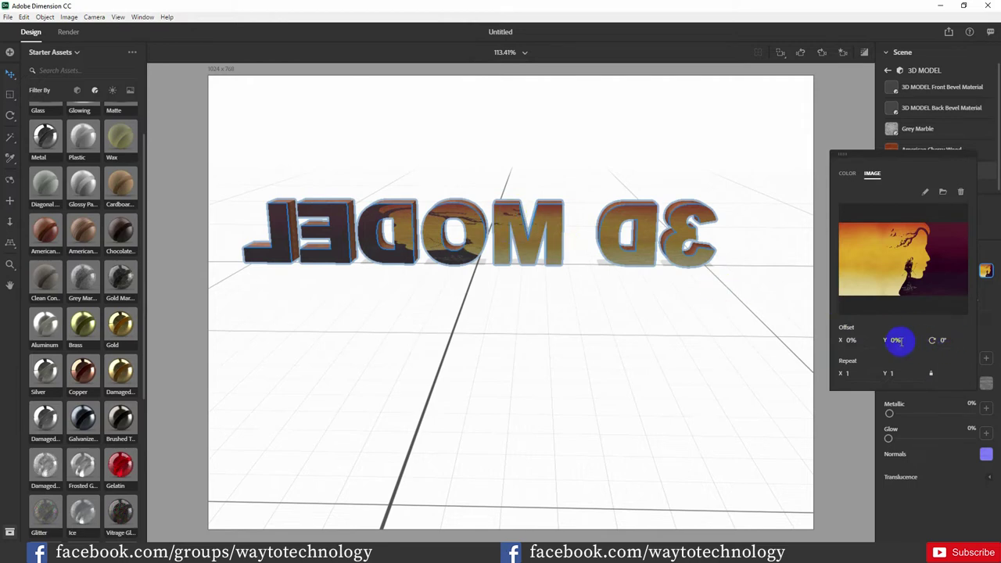
pyautogui.press('Up')
pyautogui.press('Up')
pyautogui.press('Up')
pyautogui.press('Up')
pyautogui.press('Up')
pyautogui.press('Up')
pyautogui.press('Up')
pyautogui.press('Up')
pyautogui.press('Up')
pyautogui.press('Up')
pyautogui.press('Up')
pyautogui.press('Up')
pyautogui.press('Up')
pyautogui.press('Up')
pyautogui.press('Up')
pyautogui.press('Up')
pyautogui.press('Up')
pyautogui.press('Up')
pyautogui.press('Up')
pyautogui.press('Up')
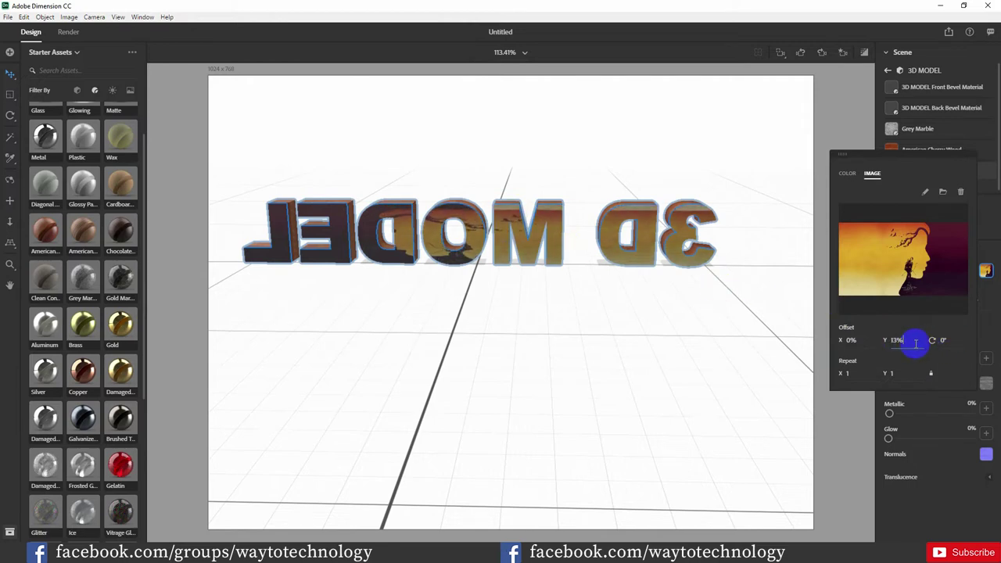
pyautogui.press('Down')
pyautogui.press('Down')
pyautogui.press('Down')
pyautogui.press('Down')
pyautogui.press('Down')
pyautogui.press('Down')
pyautogui.press('Down')
pyautogui.press('Down')
pyautogui.press('Down')
pyautogui.press('Down')
pyautogui.press('Down')
pyautogui.press('Down')
pyautogui.press('Down')
pyautogui.press('Down')
pyautogui.press('Down')
pyautogui.press('Down')
pyautogui.press('Down')
pyautogui.press('Down')
pyautogui.press('Down')
pyautogui.press('Down')
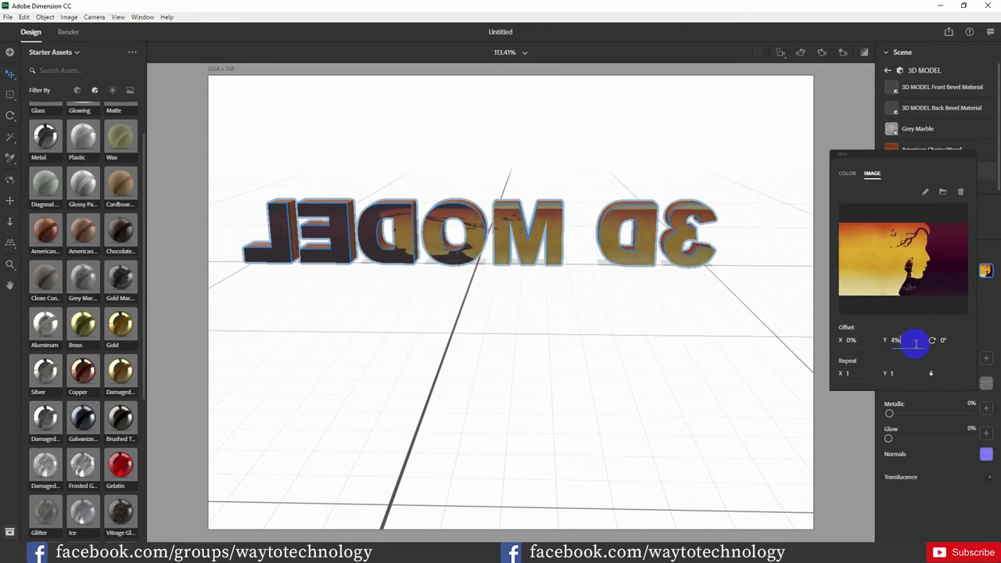
pyautogui.click(865, 339)
pyautogui.press('Up')
pyautogui.press('Up')
pyautogui.press('Up')
pyautogui.press('Up')
pyautogui.press('Up')
pyautogui.press('Up')
pyautogui.press('Up')
pyautogui.press('Up')
pyautogui.press('Up')
pyautogui.press('Up')
pyautogui.press('Up')
pyautogui.press('Up')
pyautogui.press('Up')
pyautogui.press('Up')
pyautogui.press('Up')
pyautogui.press('Up')
pyautogui.press('Up')
pyautogui.press('Up')
pyautogui.press('Up')
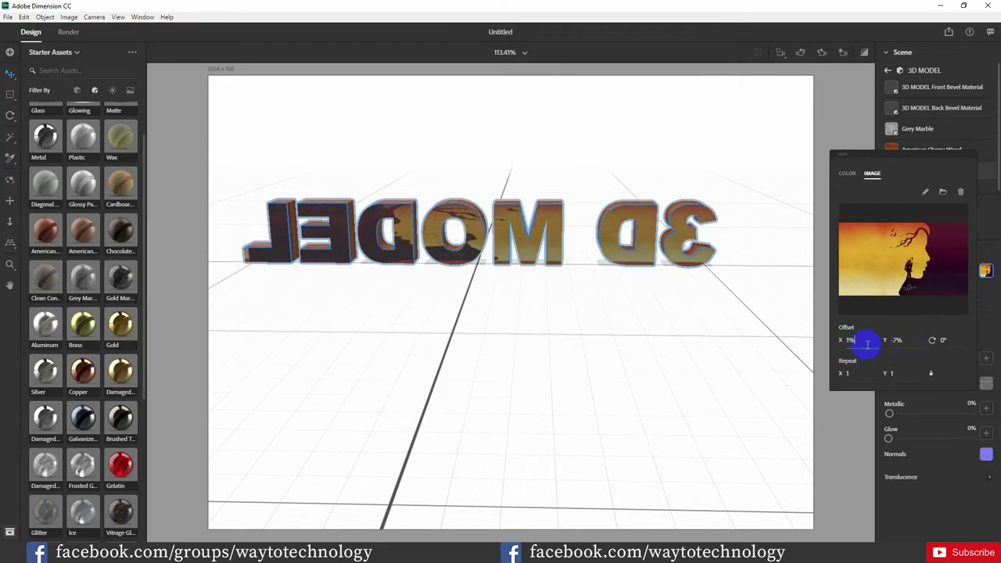
pyautogui.press('Down')
pyautogui.press('Down')
pyautogui.press('Down')
pyautogui.press('Down')
pyautogui.press('Down')
pyautogui.press('Down')
pyautogui.press('Down')
pyautogui.press('Down')
pyautogui.press('Down')
pyautogui.press('Down')
pyautogui.press('Down')
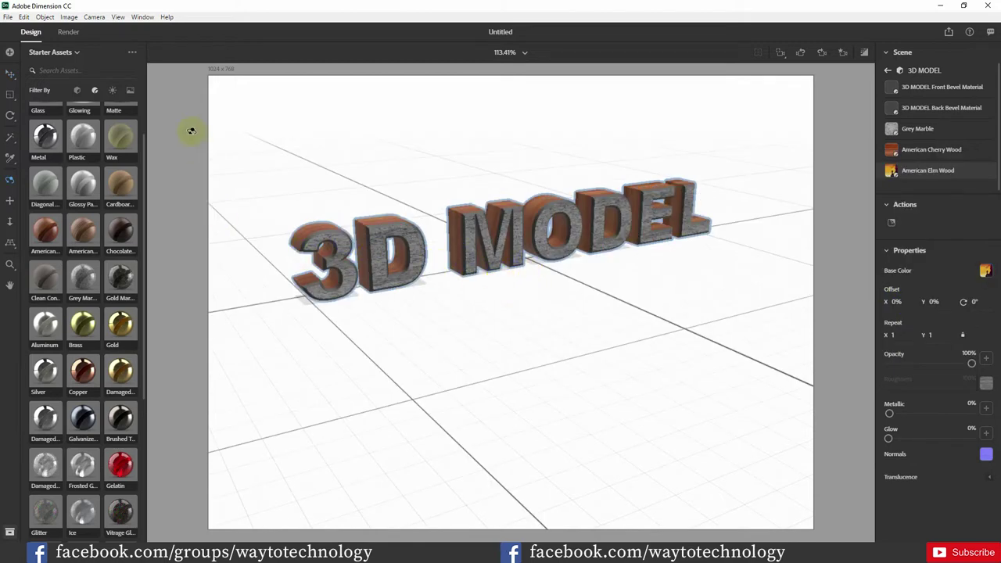
# Use Desert Backdrop as the background and apply Match Image, giving a 1024 × 682 canvas
pyautogui.click(130, 93)
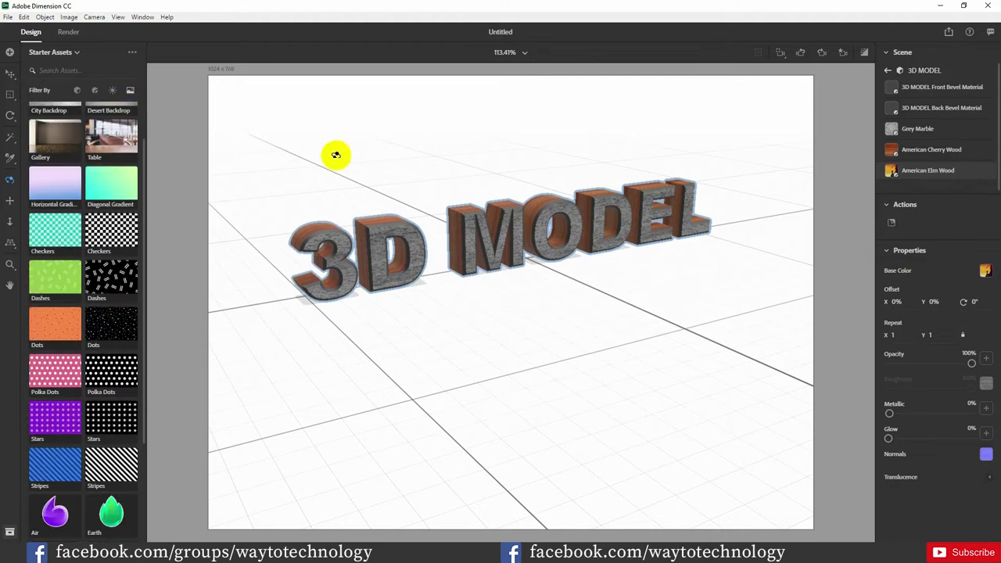
pyautogui.click(119, 146)
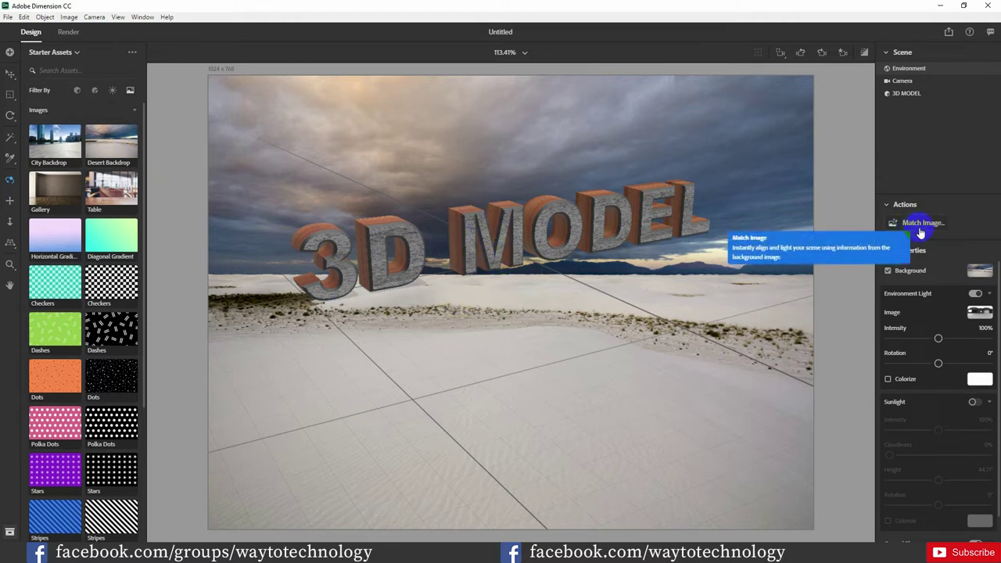
pyautogui.click(920, 231)
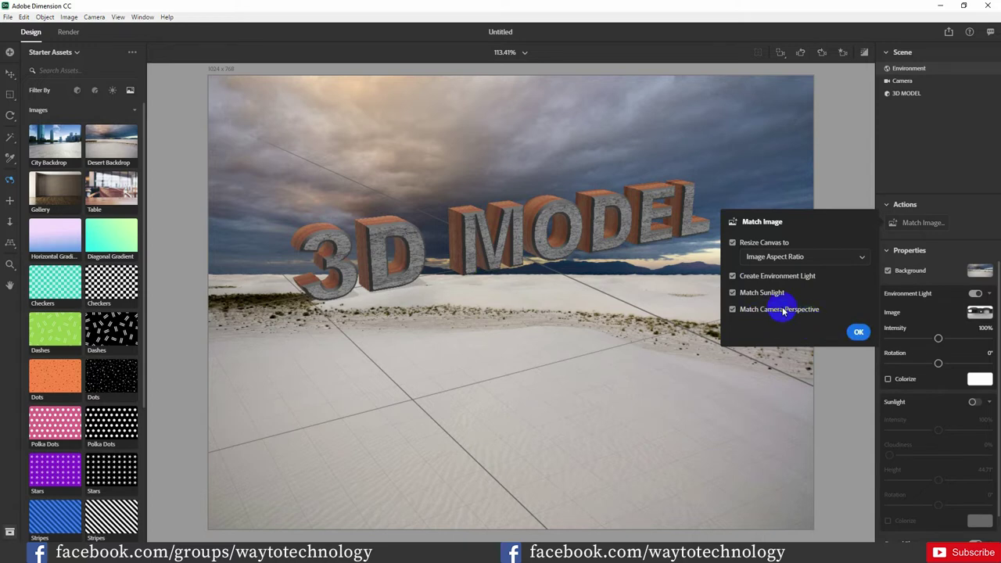
pyautogui.click(732, 293)
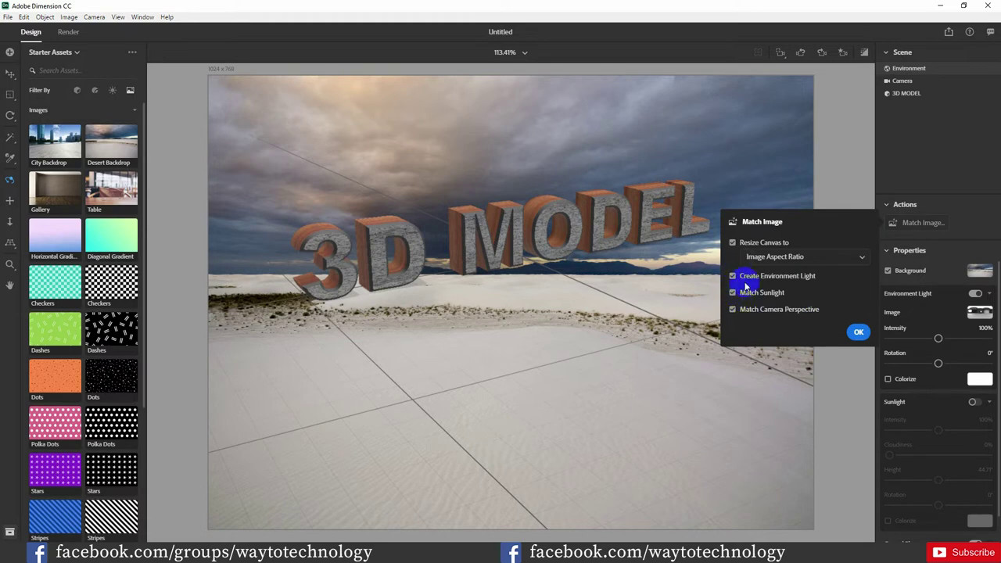
pyautogui.click(856, 332)
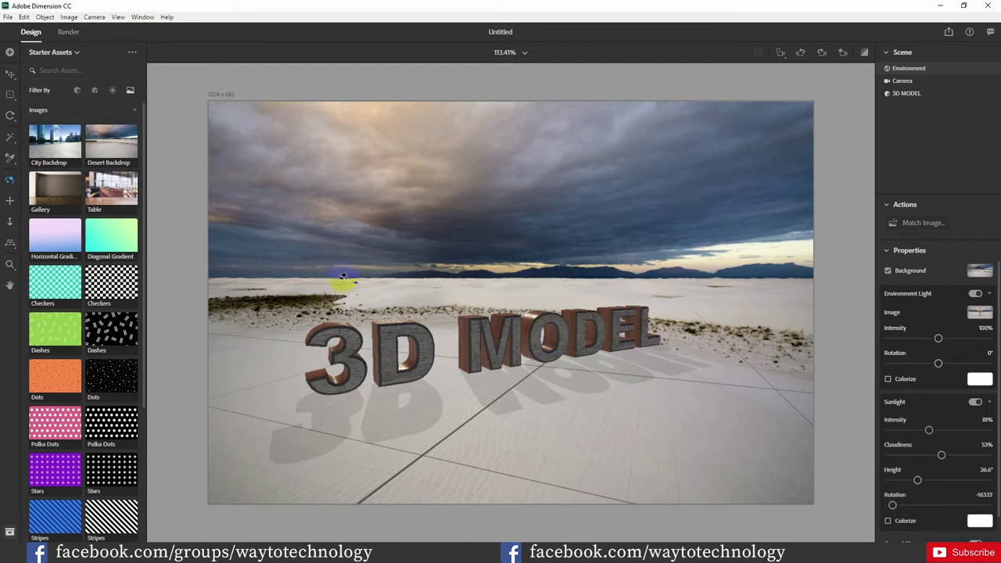
# Switch the background to City Backdrop and re-run Match Image on it
pyautogui.click(61, 149)
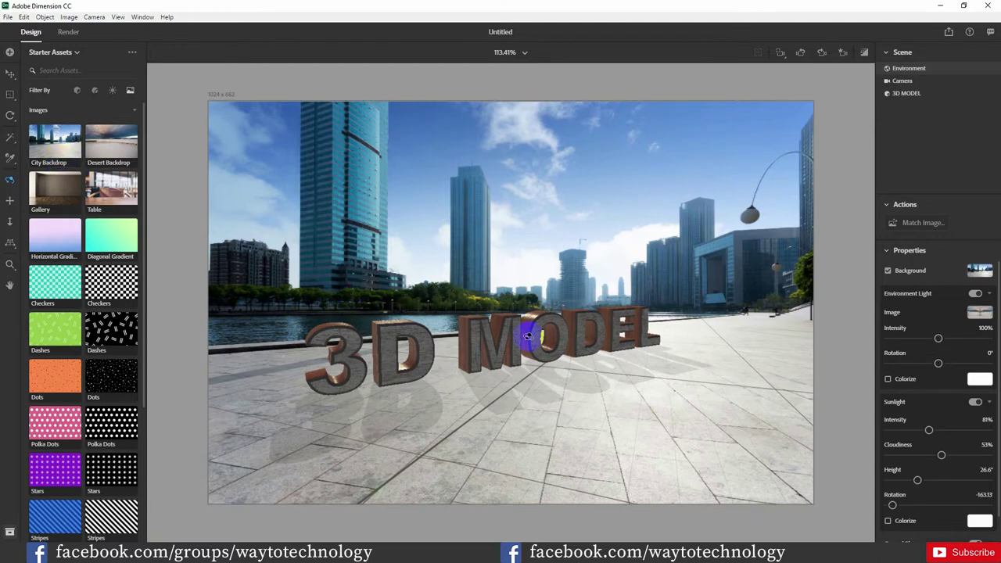
pyautogui.moveTo(537, 337); pyautogui.dragTo(500, 250)
pyautogui.click(922, 223)
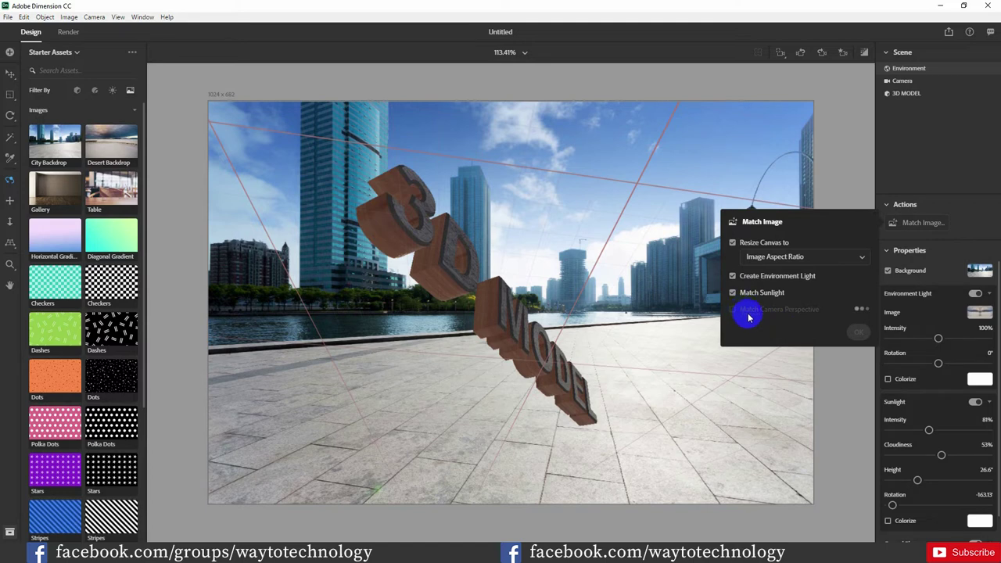
pyautogui.click(857, 331)
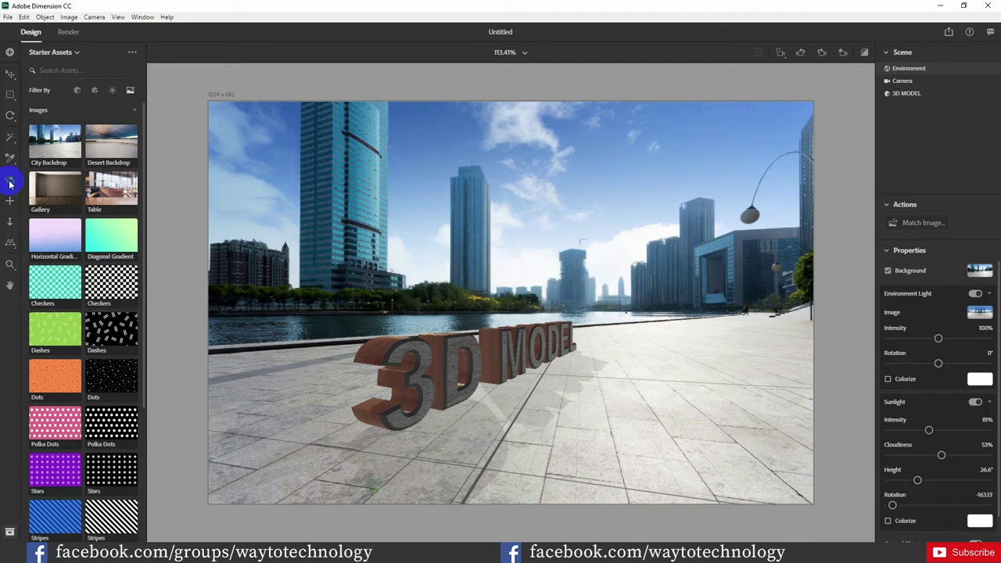
# Orbit and dolly the camera to a closer, flatter view of the 3D MODEL text
pyautogui.moveTo(311, 339); pyautogui.dragTo(317, 379)
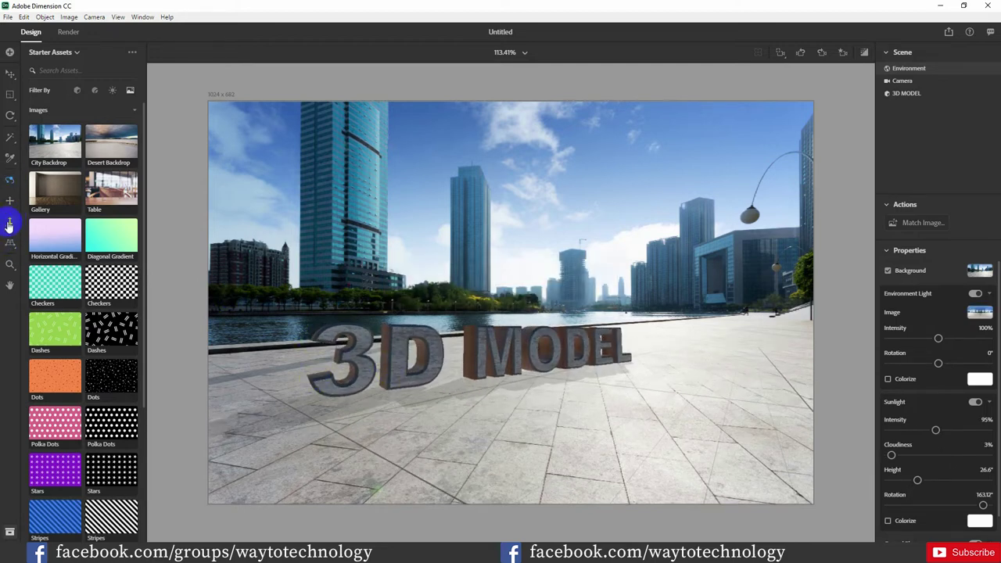
pyautogui.moveTo(489, 338)
pyautogui.mouseDown()
pyautogui.moveTo(509, 368)
pyautogui.moveTo(458, 235)
pyautogui.moveTo(480, 339)
pyautogui.moveTo(495, 337)
pyautogui.mouseUp()
pyautogui.click(11, 200)
pyautogui.moveTo(400, 385); pyautogui.dragTo(435, 359)
# Set the environment light intensity to 157%
pyautogui.click(922, 401)
pyautogui.click(931, 342)
pyautogui.moveTo(938, 342); pyautogui.dragTo(939, 364)
pyautogui.click(939, 364)
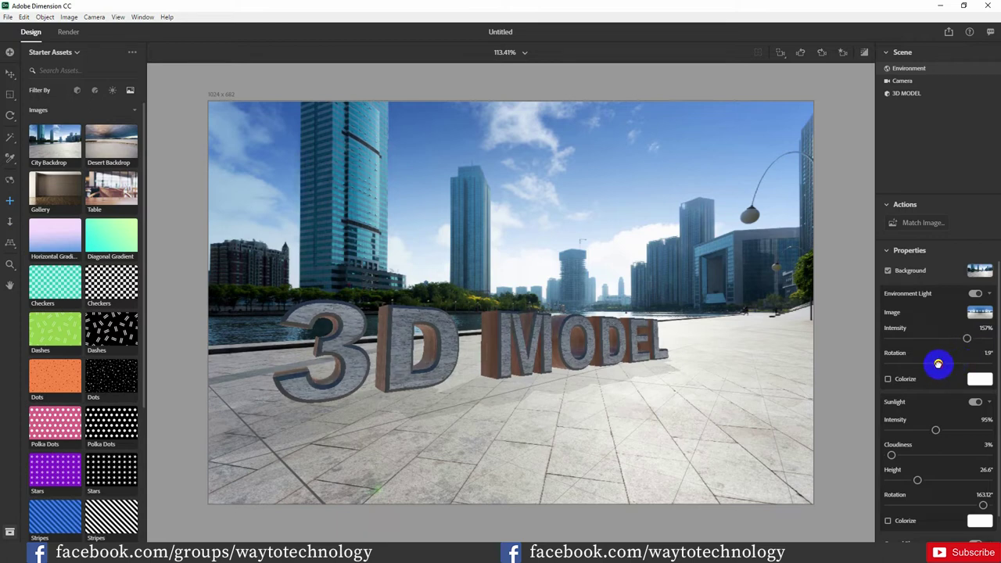
# Rotate the environment light to 1.9° and switch the sunlight off and back on
pyautogui.click(972, 405)
pyautogui.click(972, 405)
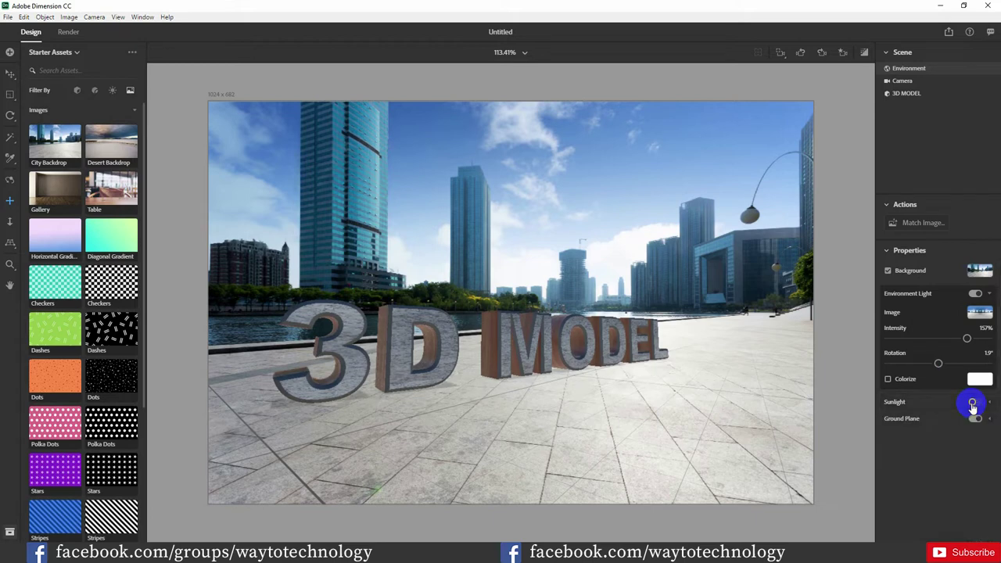
pyautogui.click(972, 406)
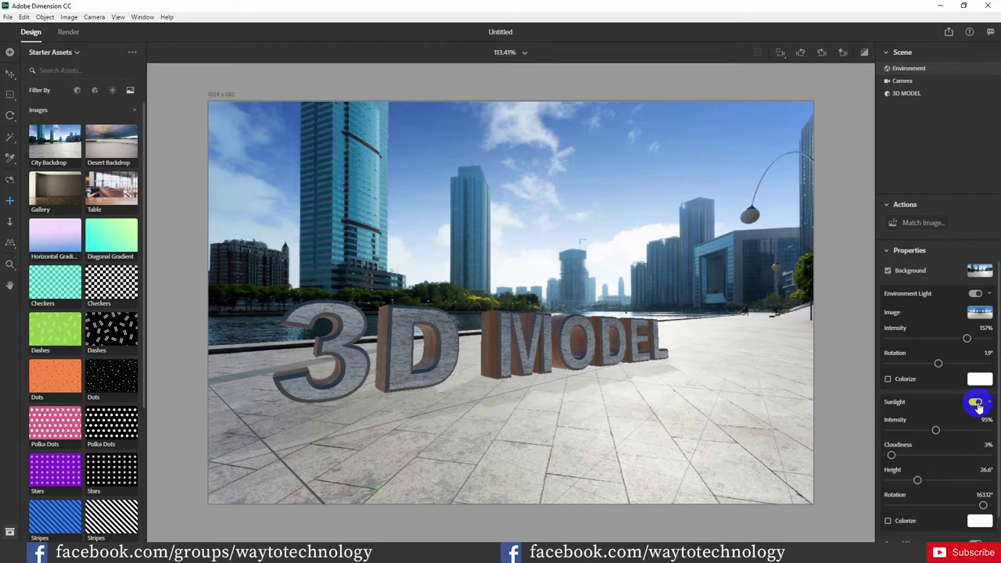
# Set sunlight to 110% intensity, 82% cloudiness, 89.99° height, 93.75° rotation and preview the render
pyautogui.moveTo(937, 432); pyautogui.dragTo(969, 455)
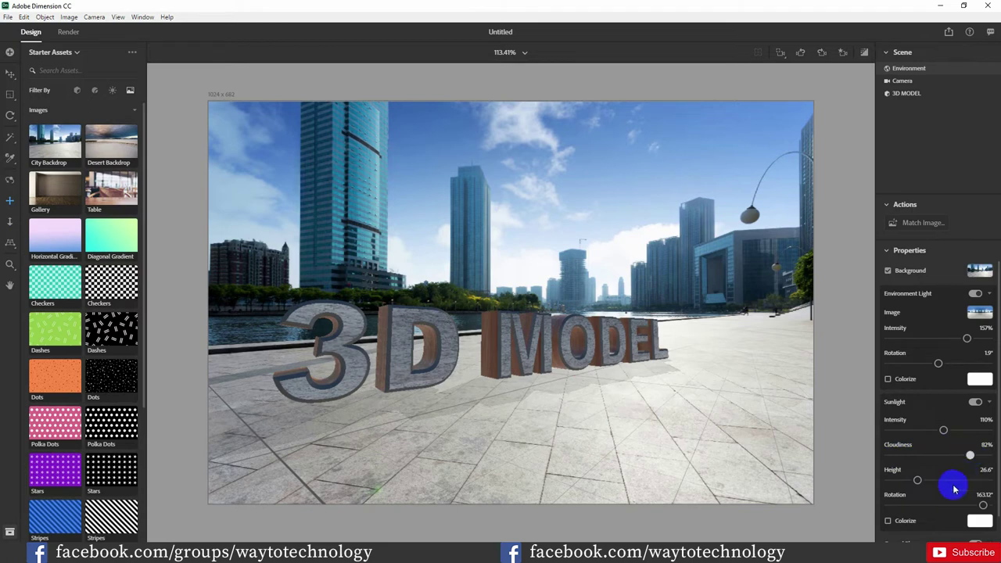
pyautogui.moveTo(917, 480); pyautogui.dragTo(933, 504)
pyautogui.click(962, 505)
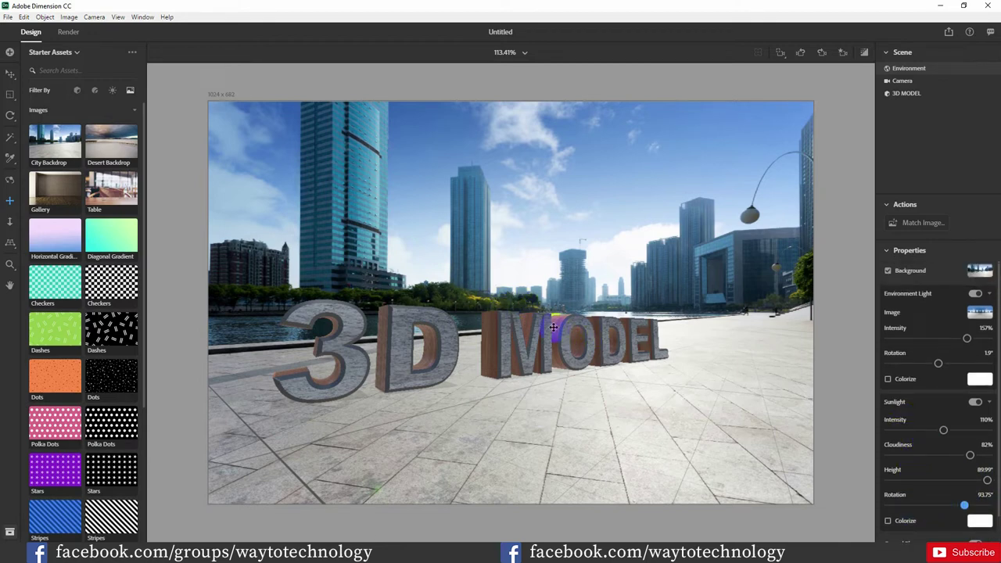
pyautogui.moveTo(599, 330)
pyautogui.mouseDown()
pyautogui.moveTo(601, 351)
pyautogui.moveTo(599, 336)
pyautogui.mouseUp()
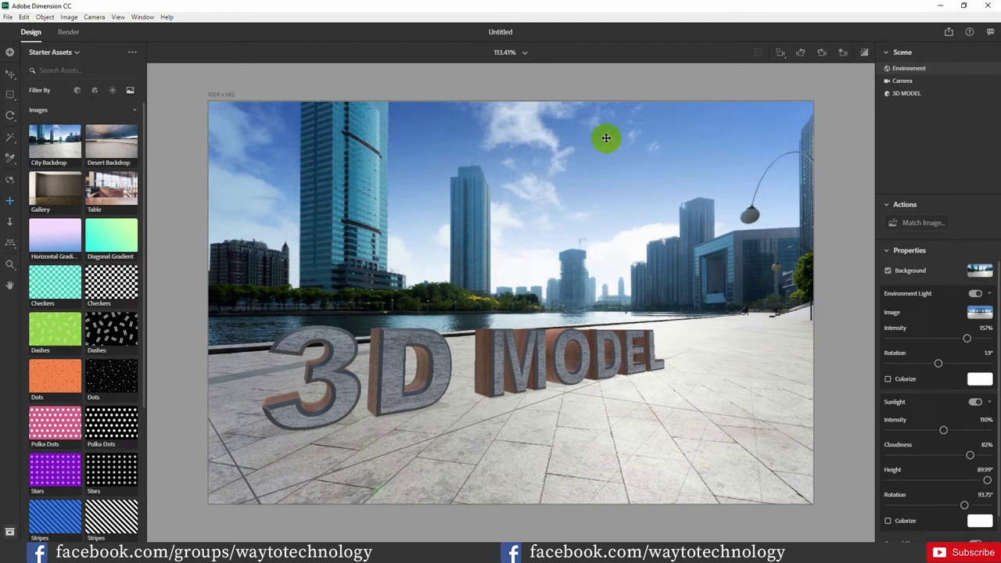
pyautogui.click(863, 54)
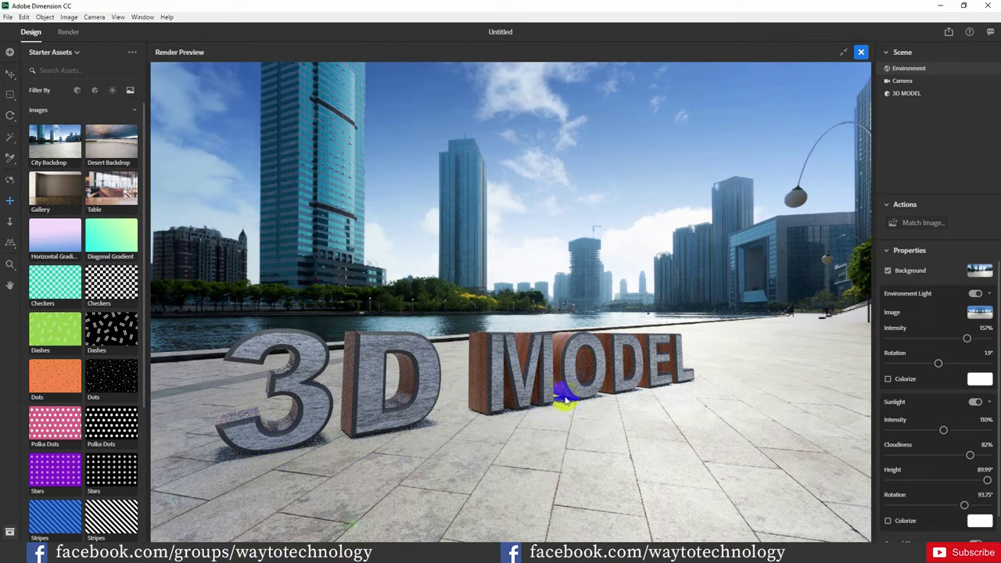
# Close the render preview and set up a new render named with '3' at Low (Fast) quality
pyautogui.click(860, 52)
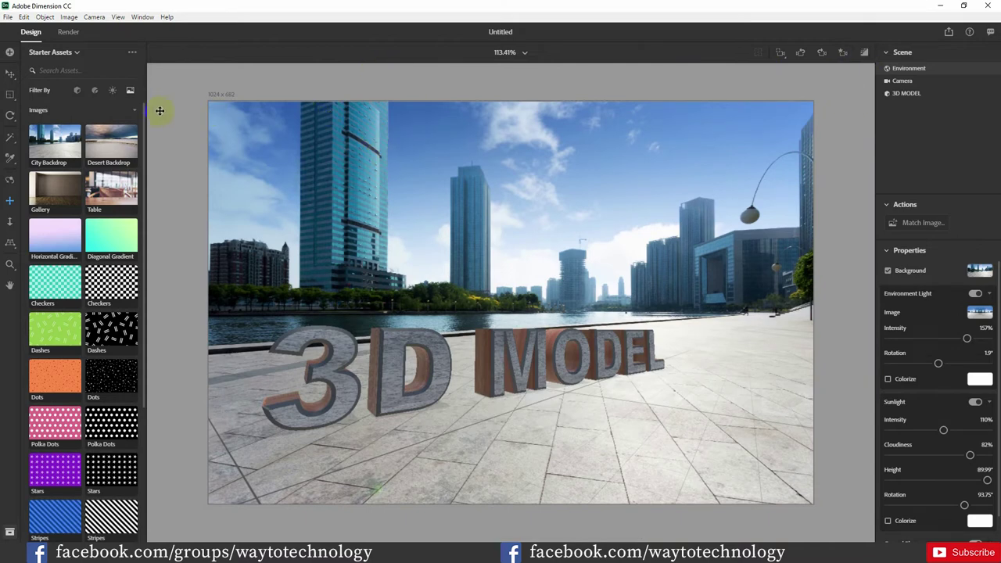
pyautogui.click(68, 33)
pyautogui.moveTo(963, 79); pyautogui.dragTo(854, 86)
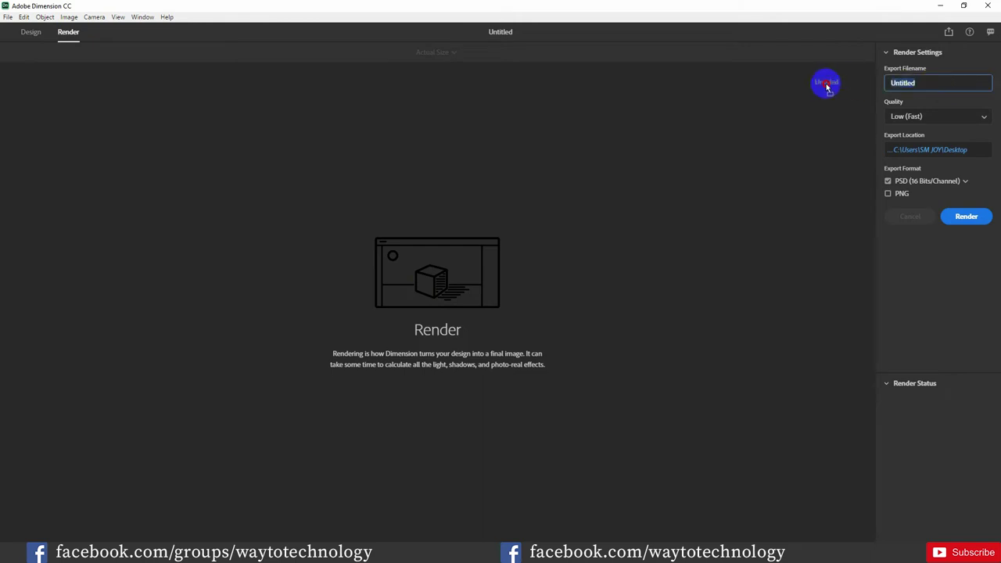
pyautogui.write('3D Model')
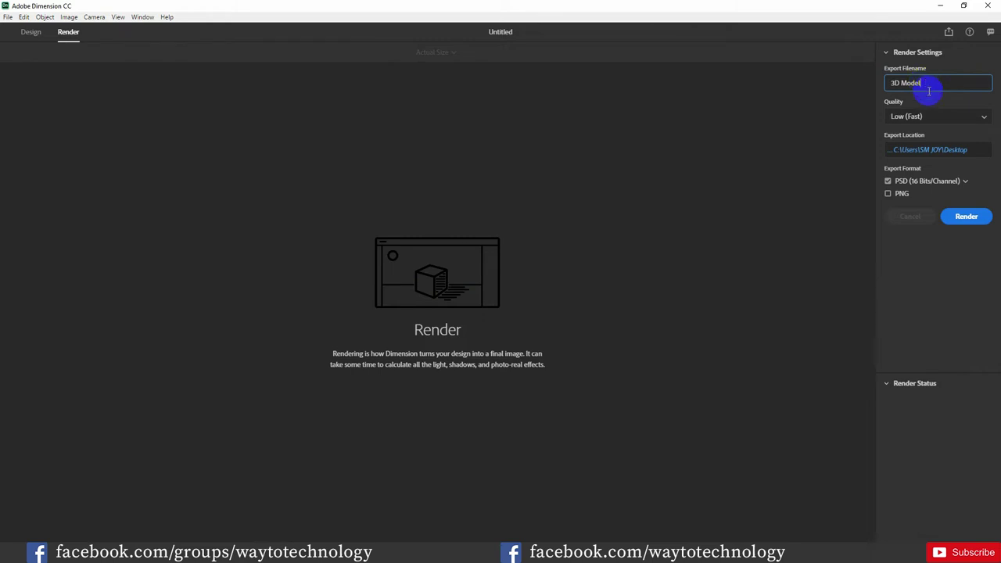
pyautogui.click(947, 117)
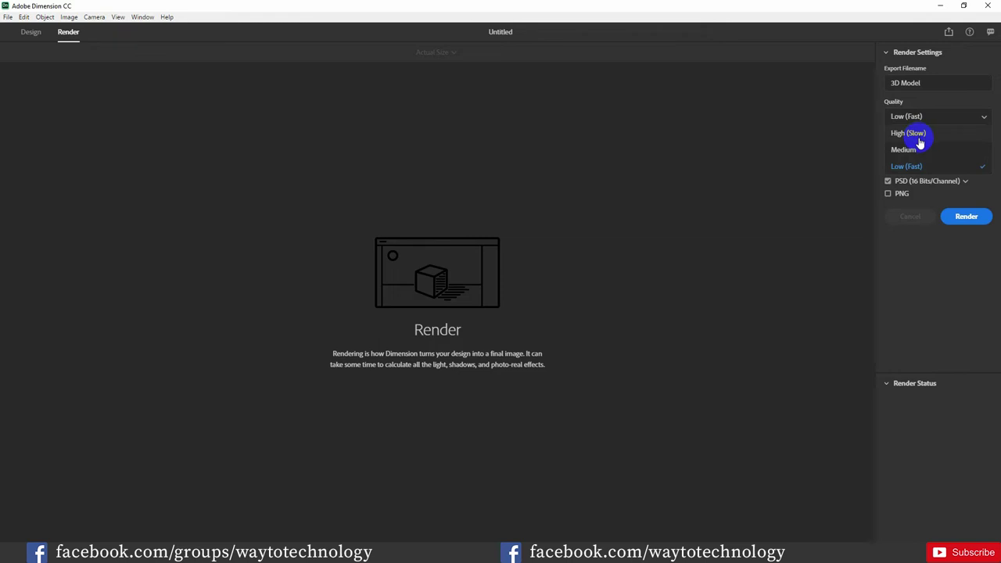
pyautogui.click(960, 118)
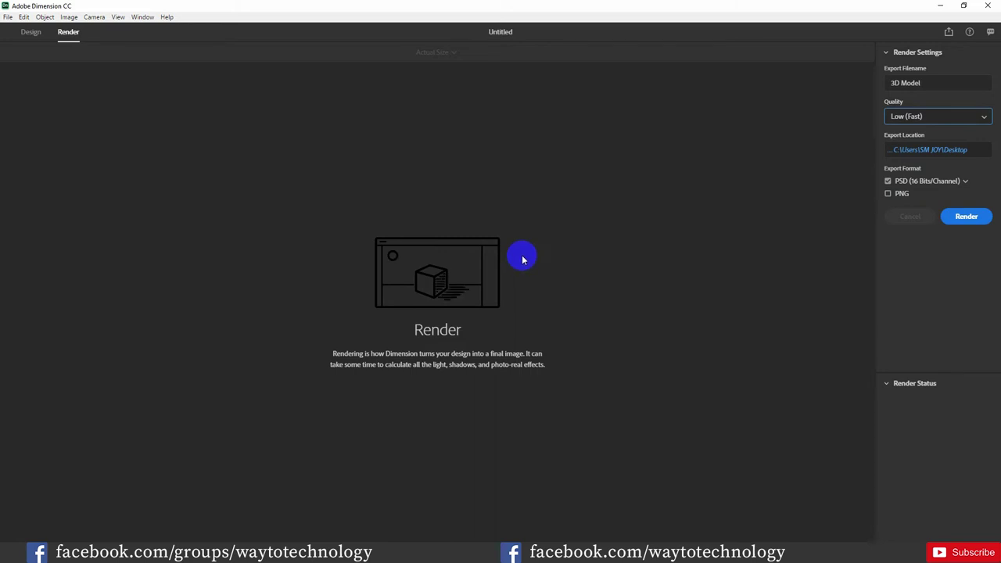
# Add PNG export, start then cancel the render, and switch to the Firefox browser
pyautogui.click(888, 193)
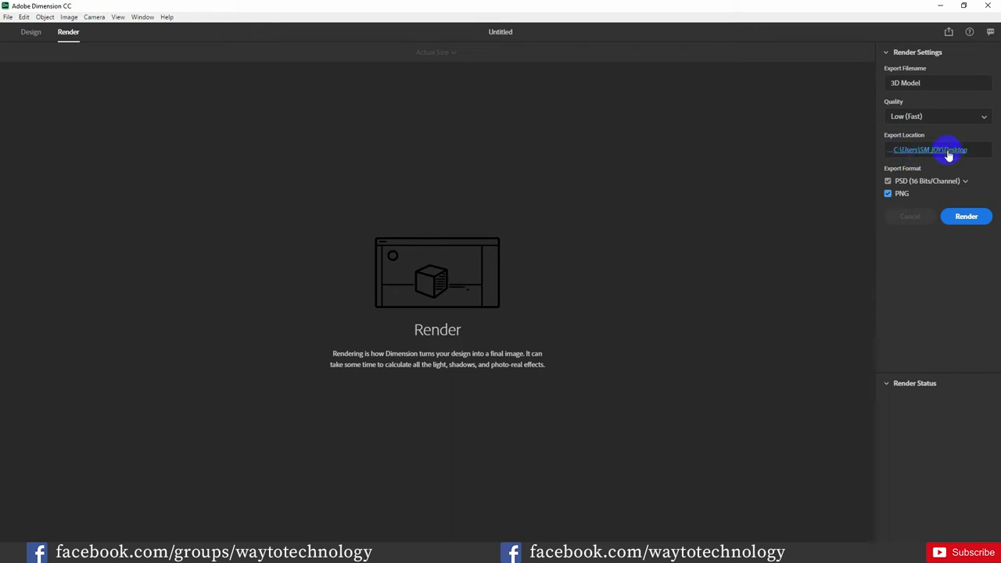
pyautogui.click(970, 216)
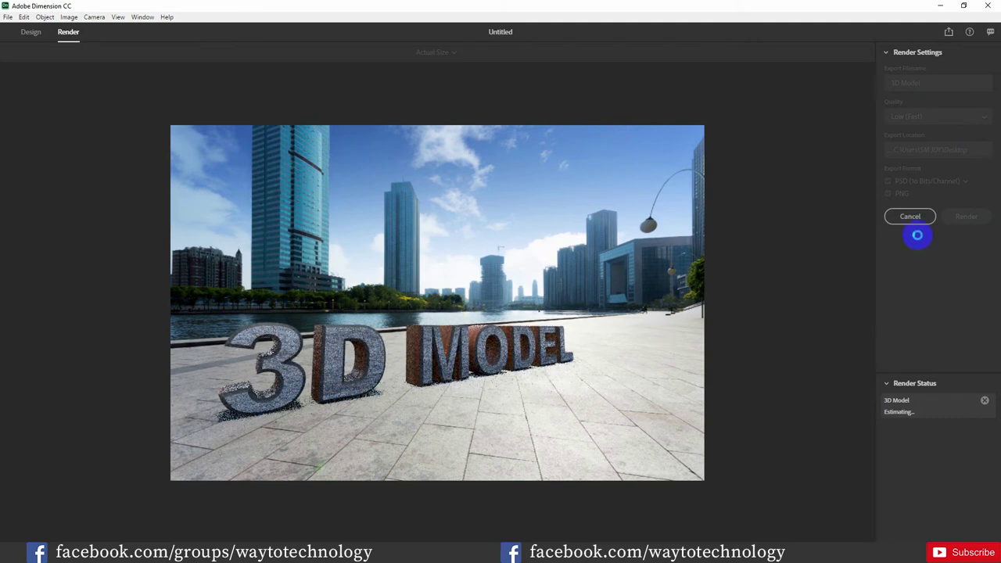
pyautogui.click(911, 220)
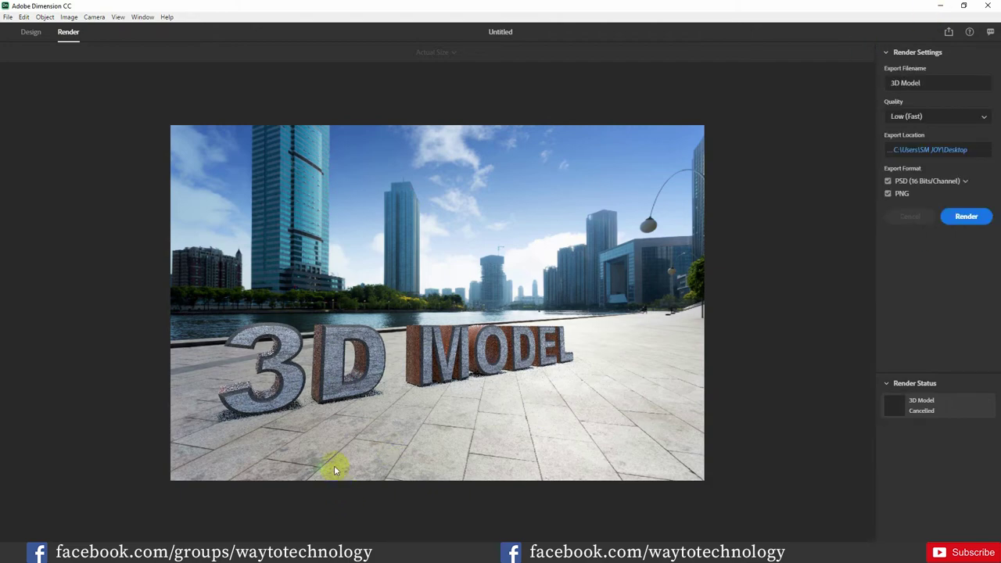
pyautogui.click(270, 541)
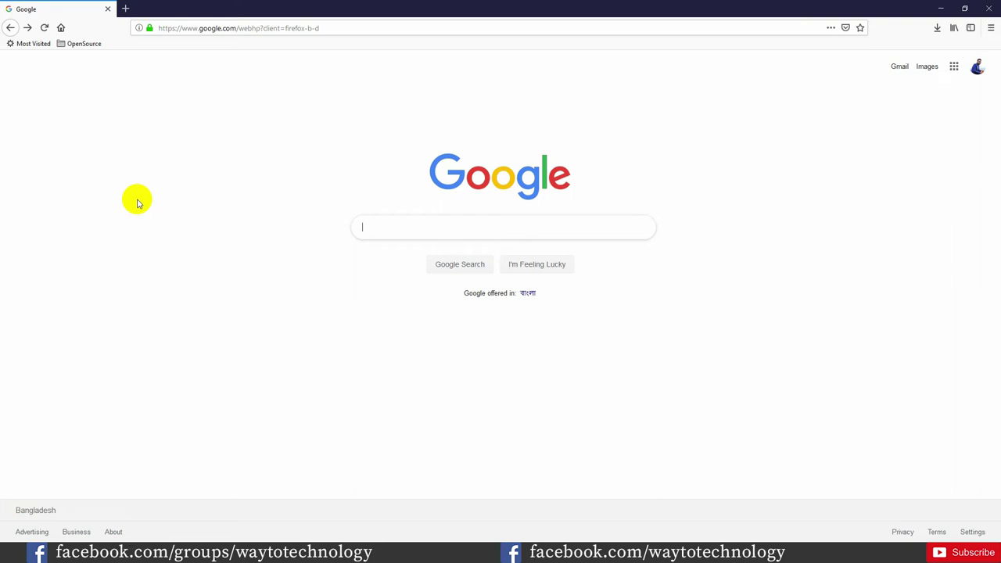
# Search Google for 'poly' and open the poly.google.com result
pyautogui.write('poly')
pyautogui.press('Return')
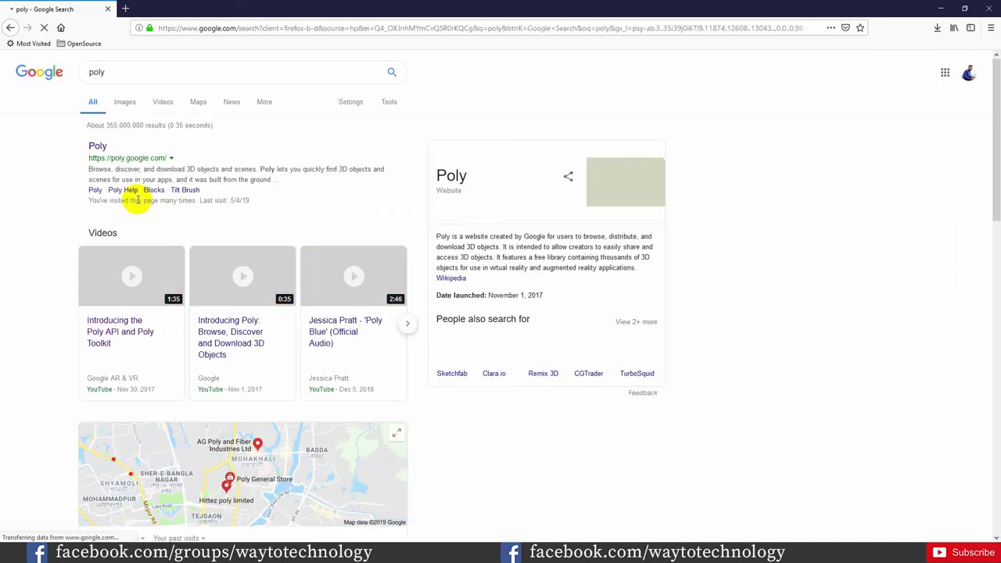
pyautogui.click(98, 149)
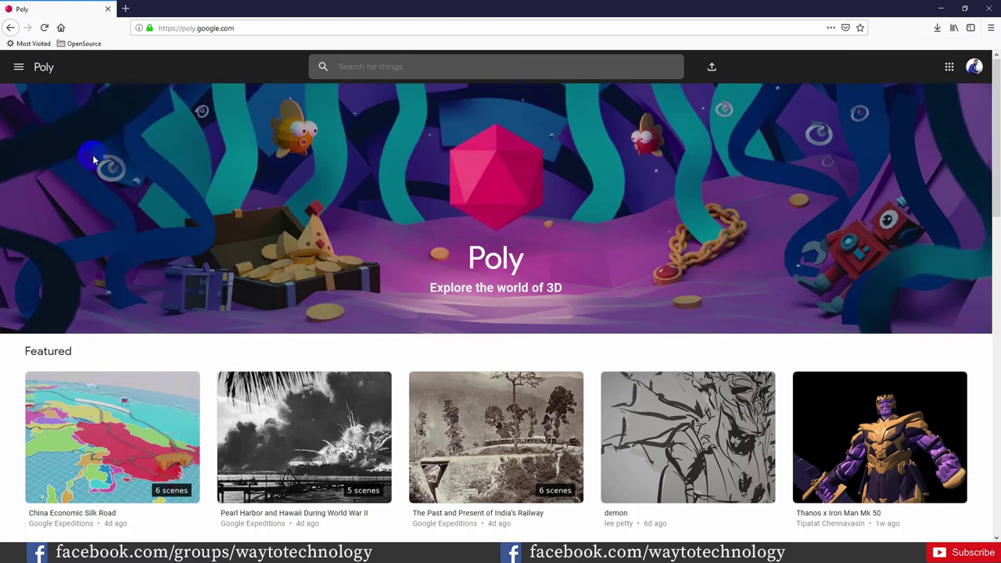
# Browse Poly's Objects category
pyautogui.click(18, 69)
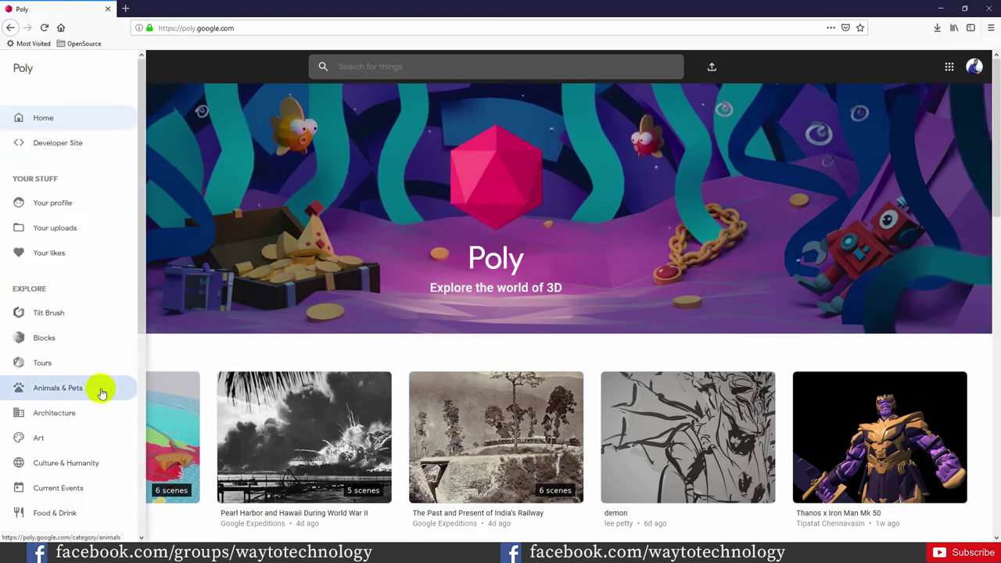
pyautogui.scroll(-3, 82, 417)
pyautogui.scroll(-5, 78, 418)
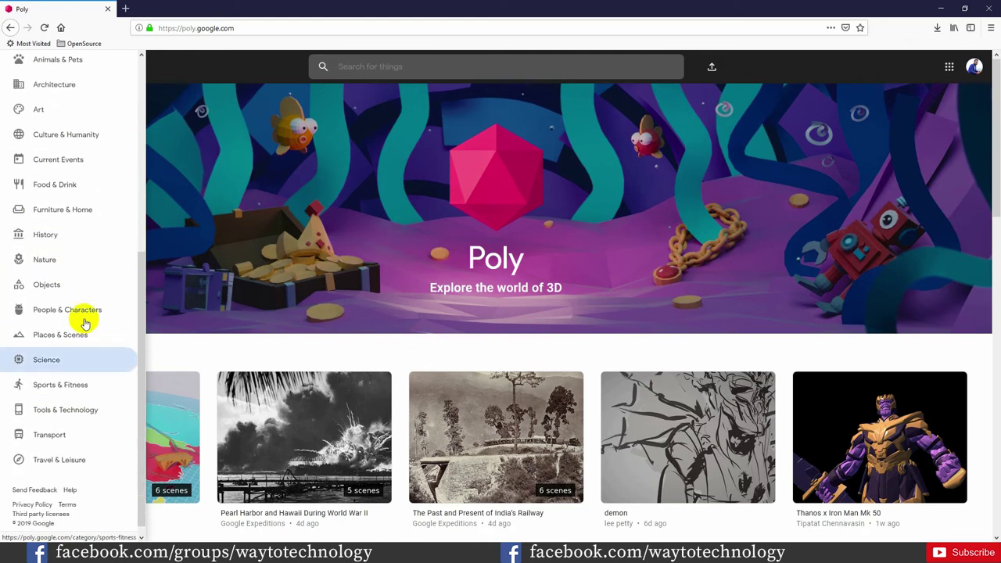
pyautogui.click(46, 286)
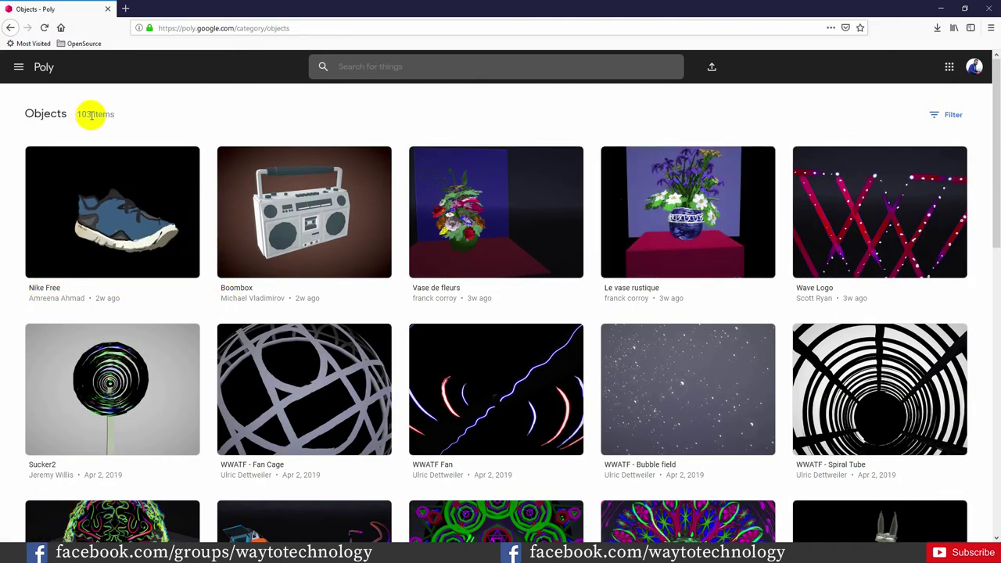
pyautogui.scroll(-5, 266, 239)
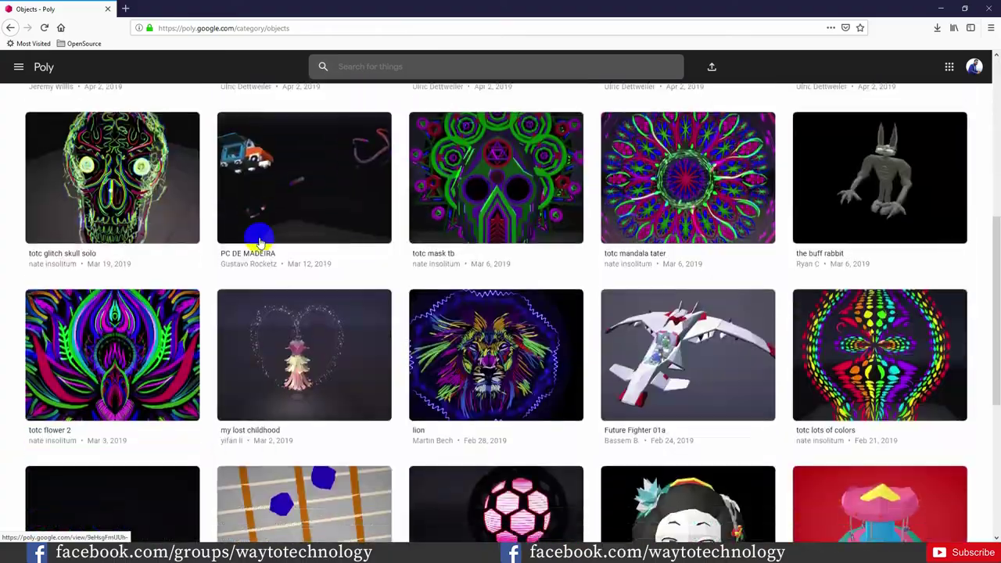
pyautogui.scroll(-4, 260, 242)
pyautogui.scroll(5, 264, 246)
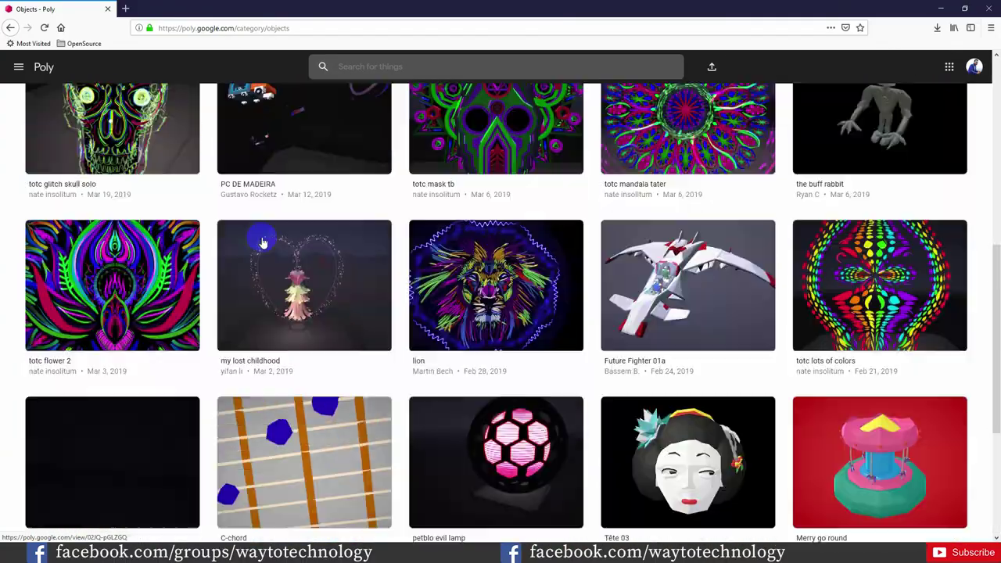
pyautogui.scroll(-10, 157, 223)
pyautogui.scroll(-15, 152, 223)
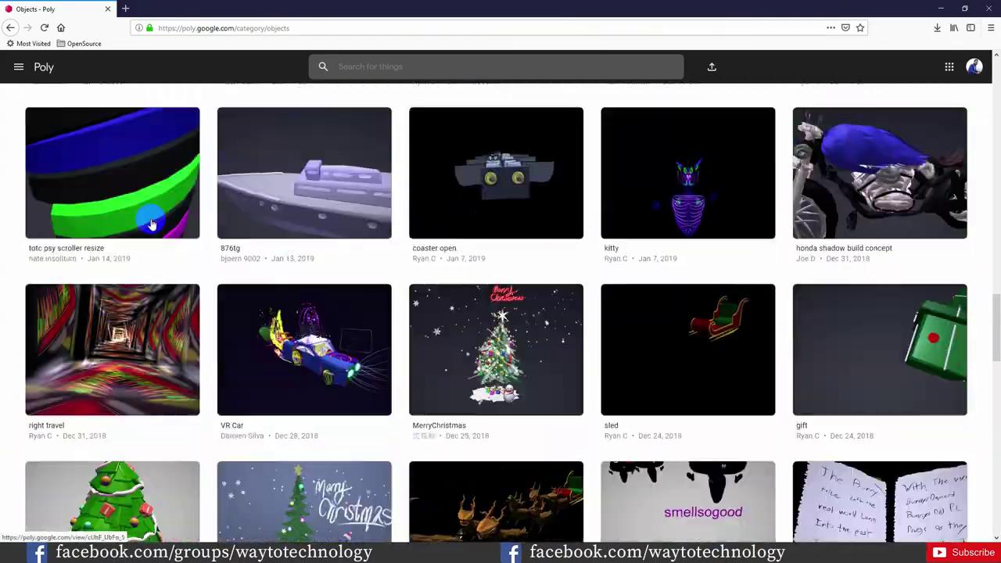
pyautogui.scroll(4, 160, 225)
pyautogui.scroll(4, 161, 227)
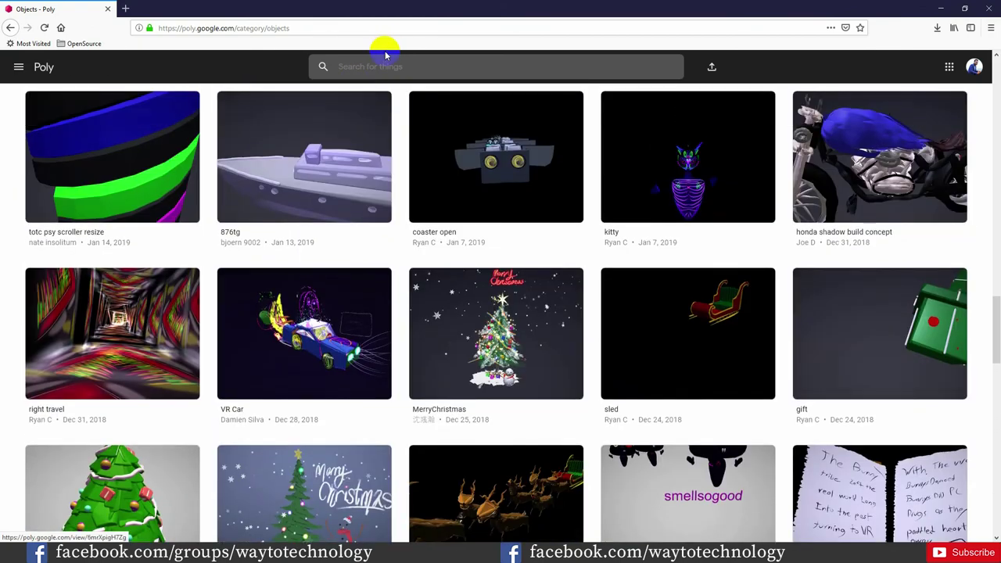
# Search Poly for 'pencil' and open the yellow pencil model's page
pyautogui.click(389, 64)
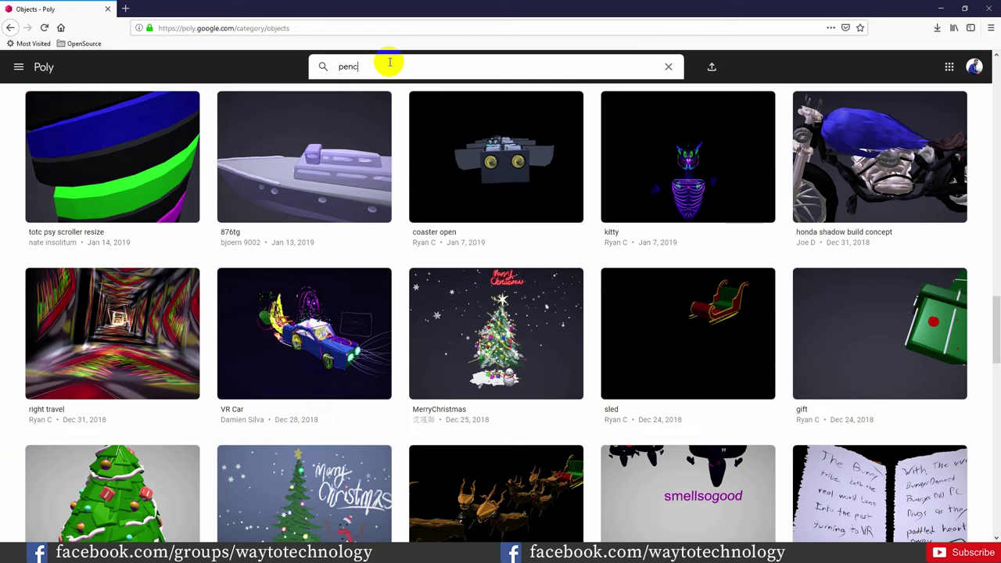
pyautogui.write('pencil')
pyautogui.press('Return')
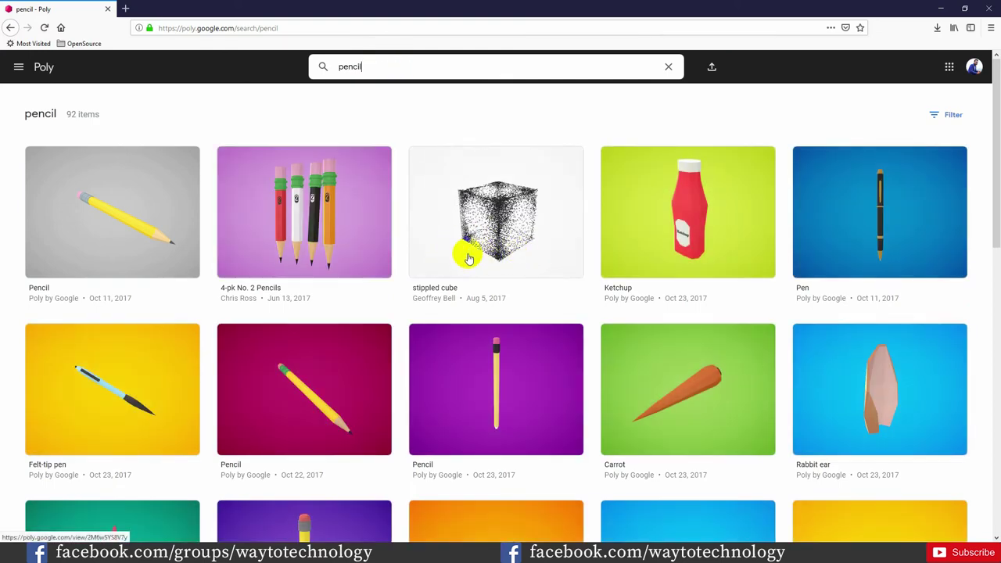
pyautogui.scroll(-7, 467, 258)
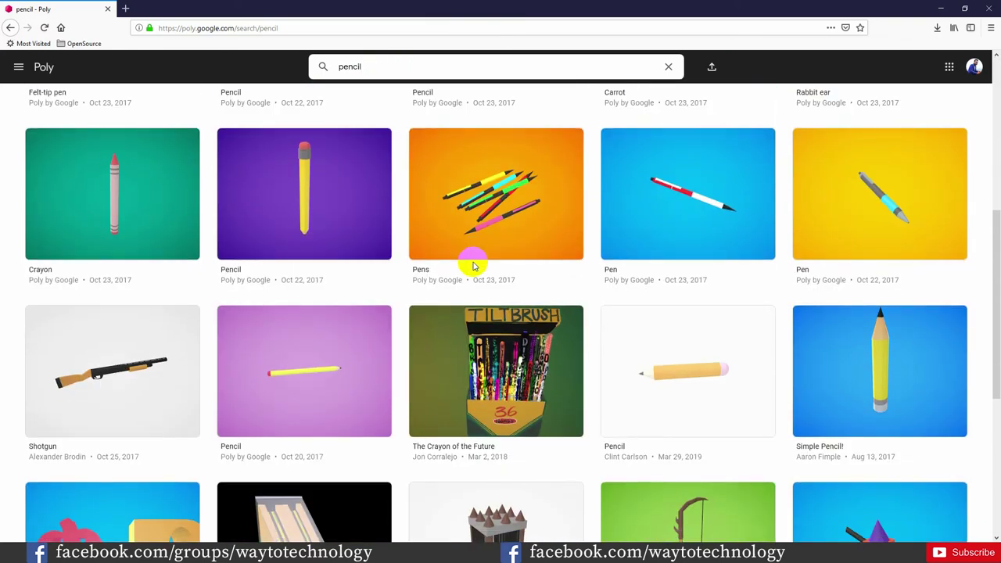
pyautogui.scroll(-3, 466, 269)
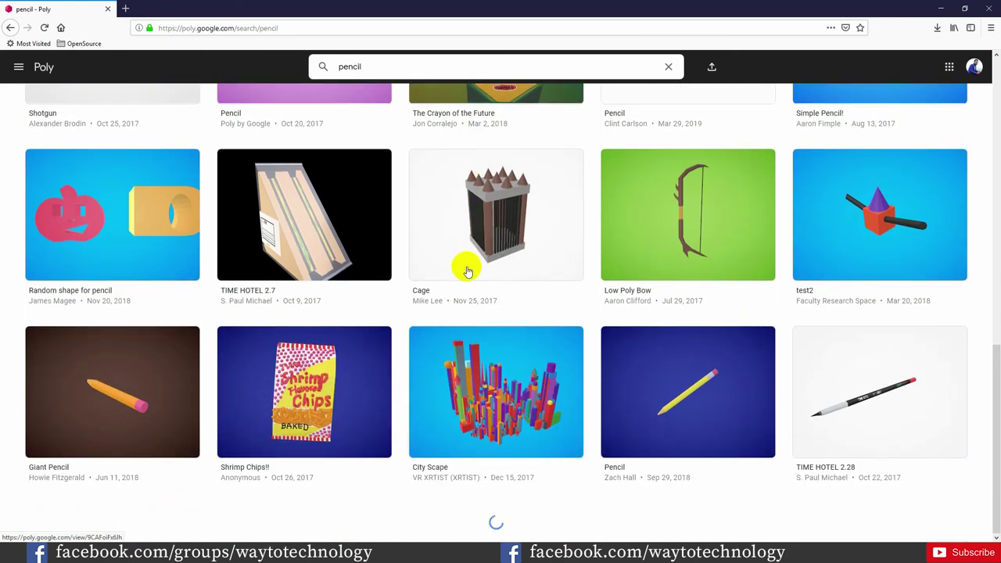
pyautogui.scroll(-6, 466, 269)
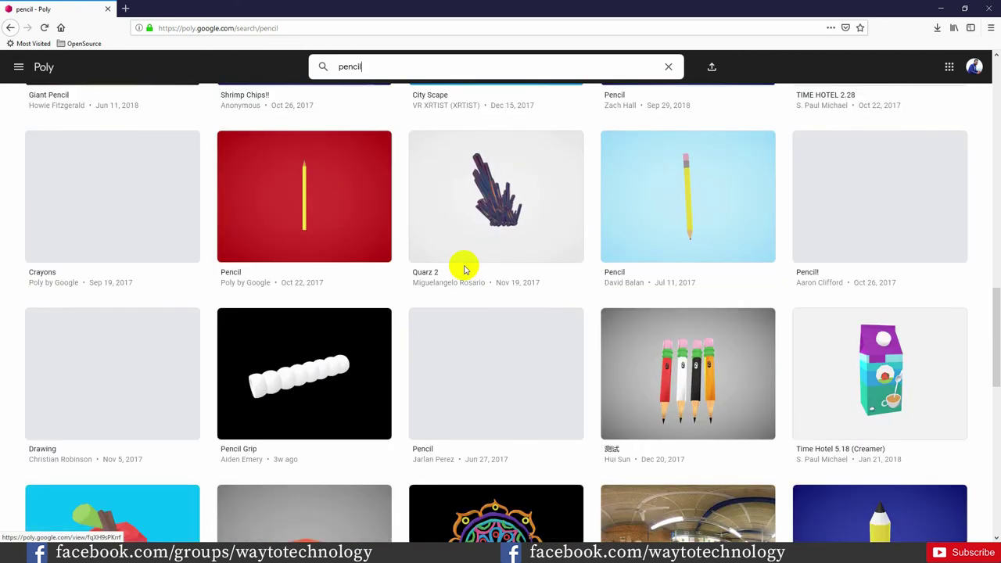
pyautogui.scroll(-2, 465, 270)
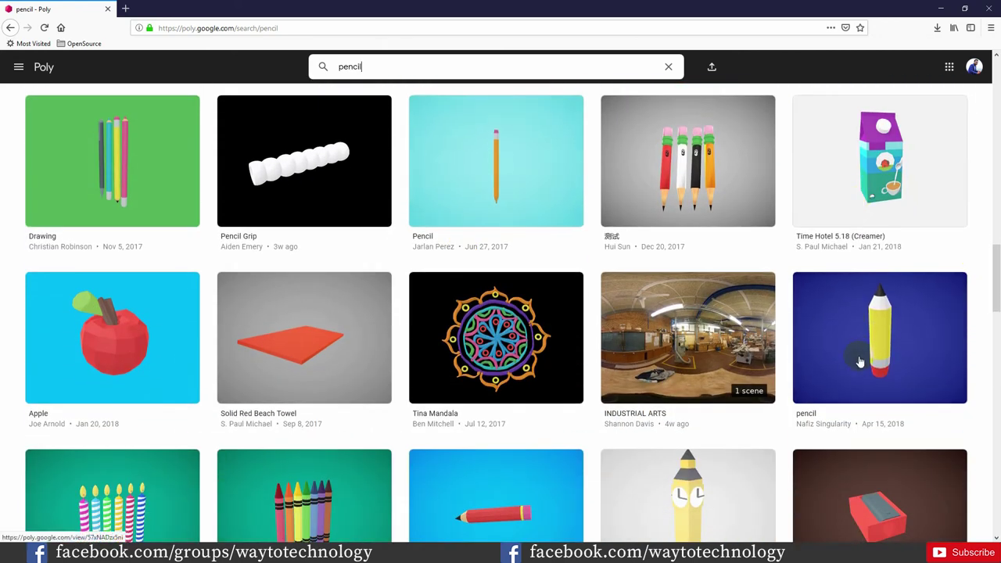
pyautogui.click(884, 334)
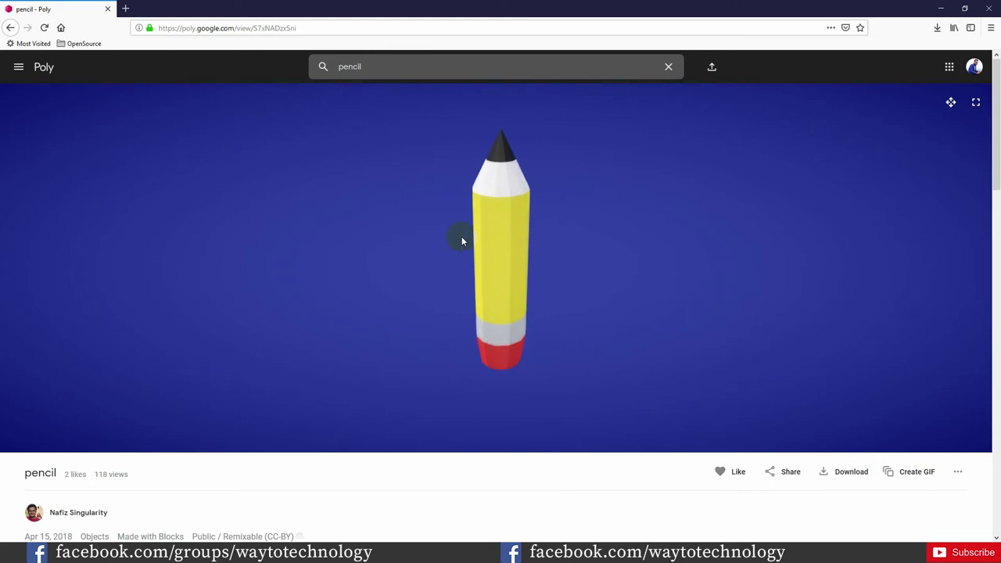
# Download the pencil as an OBJ zip under the CC-BY license and open the archive
pyautogui.click(861, 478)
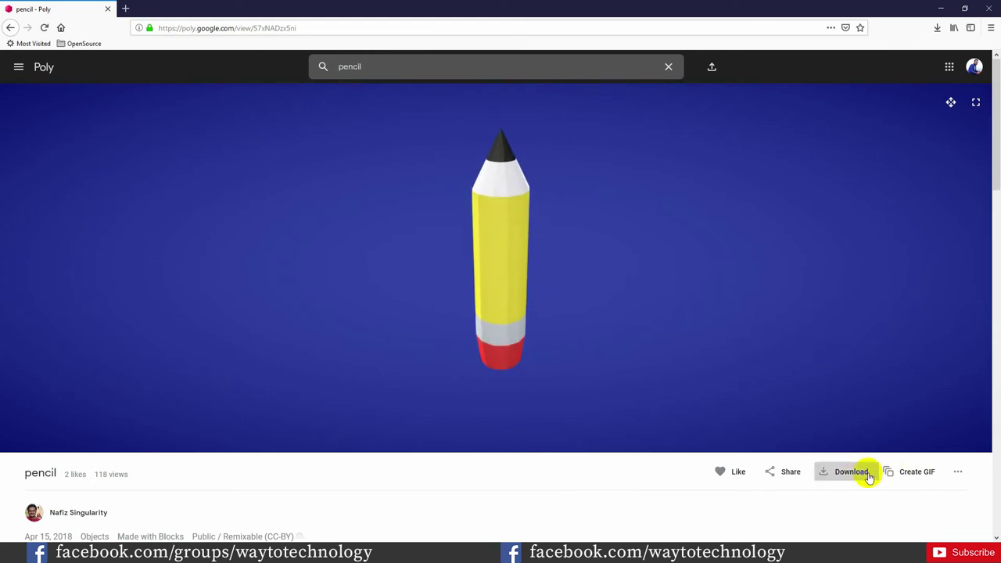
pyautogui.click(863, 500)
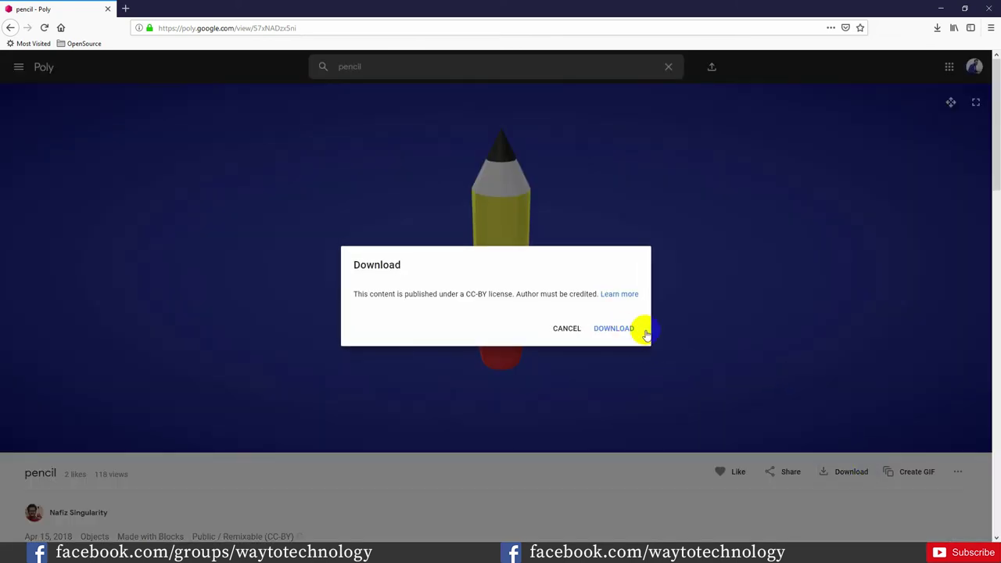
pyautogui.click(637, 329)
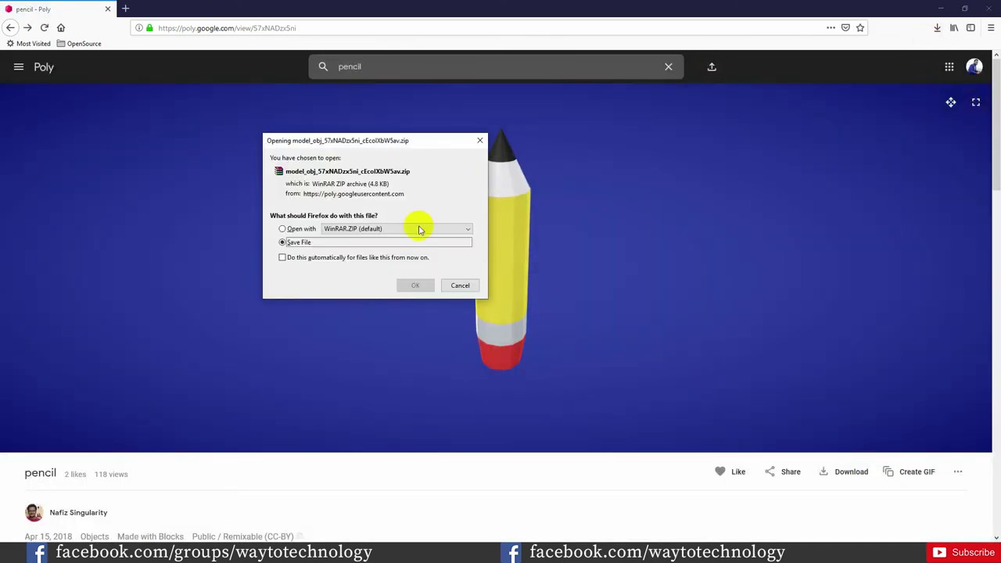
pyautogui.click(413, 284)
pyautogui.click(837, 55)
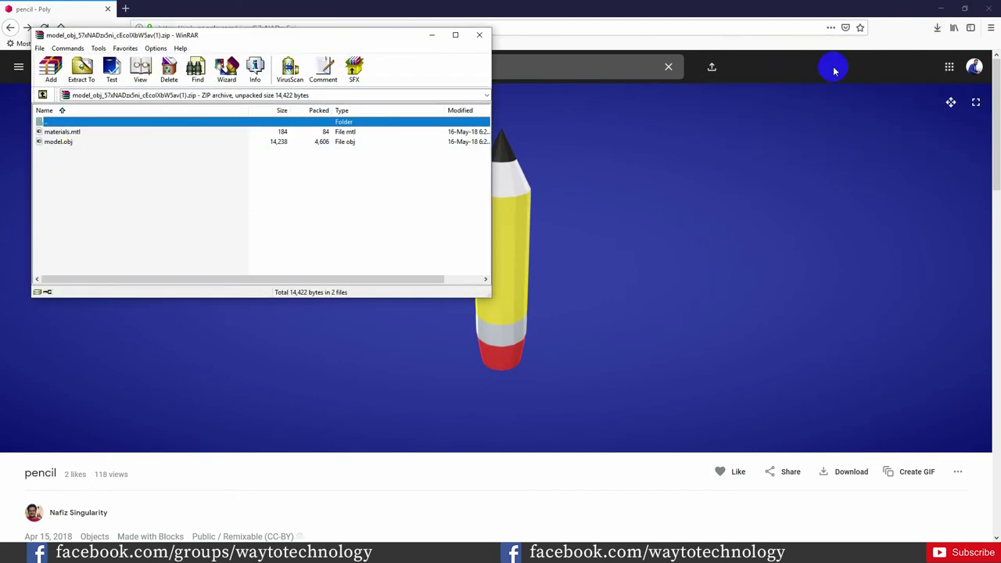
pyautogui.click(938, 10)
# Copy model.obj from the WinRAR archive onto the desktop and return to Dimension
pyautogui.click(940, 6)
pyautogui.moveTo(59, 145); pyautogui.dragTo(655, 154)
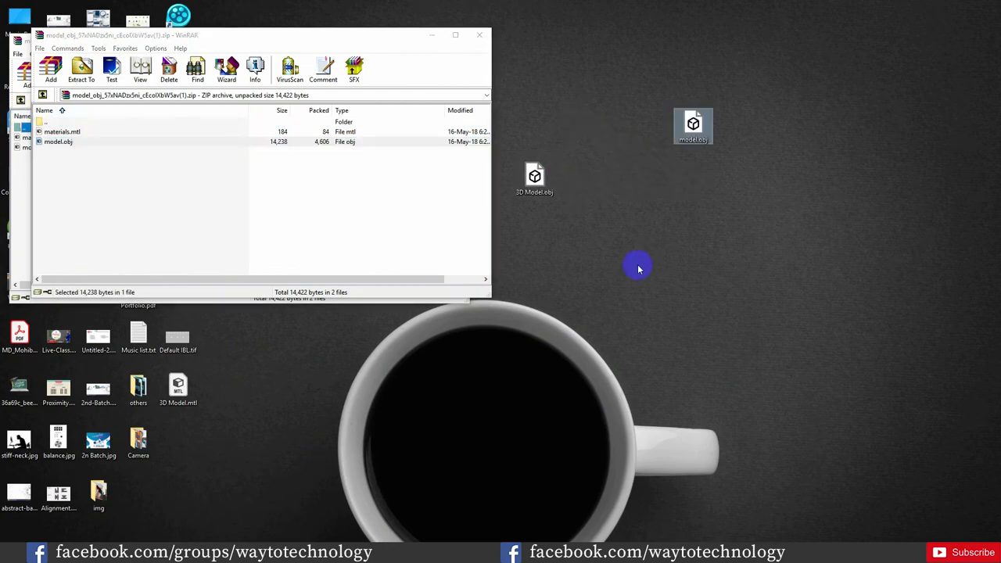
pyautogui.hotkey('alt', 'Tab')
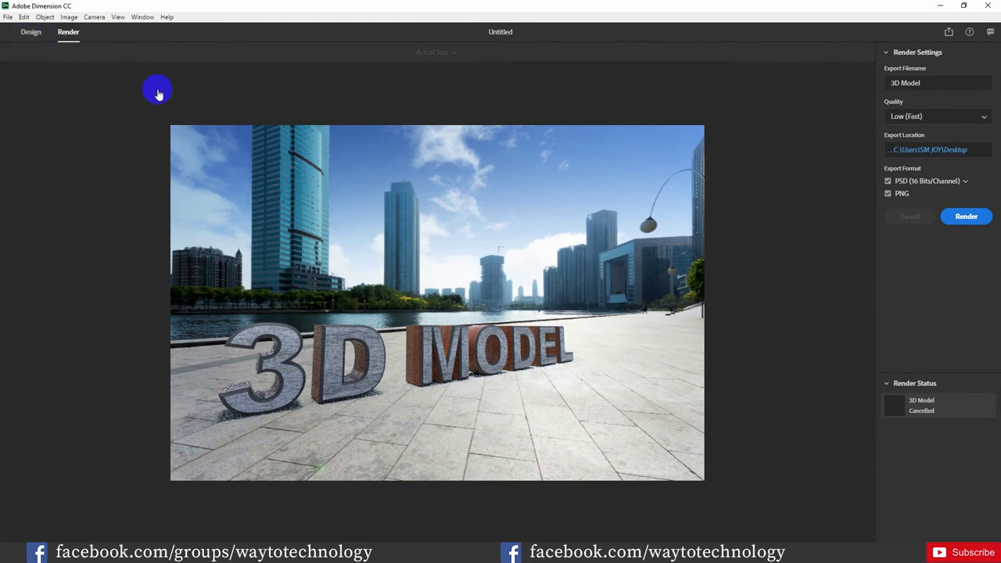
# Start a new Dimension document, discarding changes to the current scene
pyautogui.click(31, 33)
pyautogui.click(8, 17)
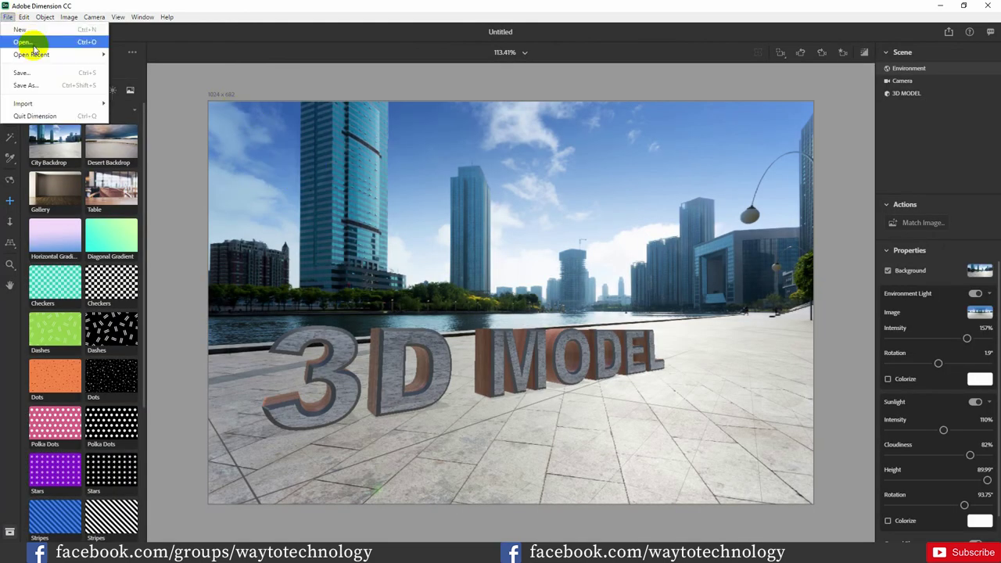
pyautogui.click(32, 37)
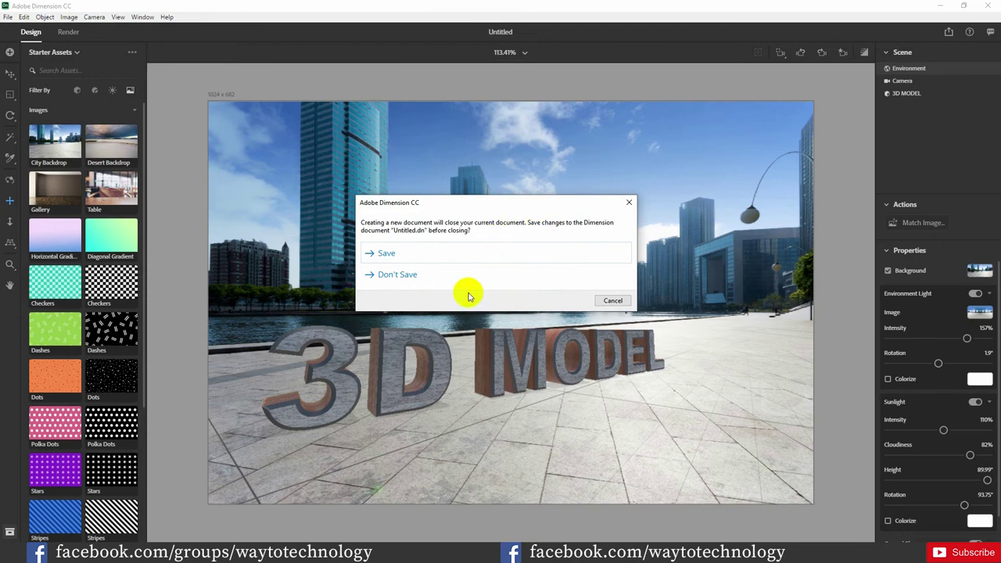
pyautogui.click(466, 279)
# Import model.obj from the Desktop as a 3D model
pyautogui.click(8, 17)
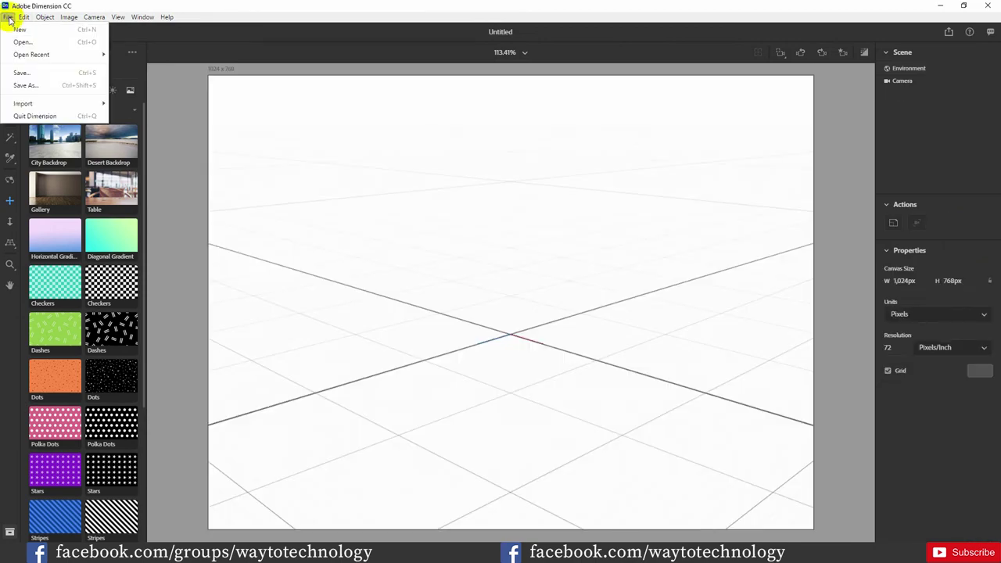
pyautogui.click(162, 105)
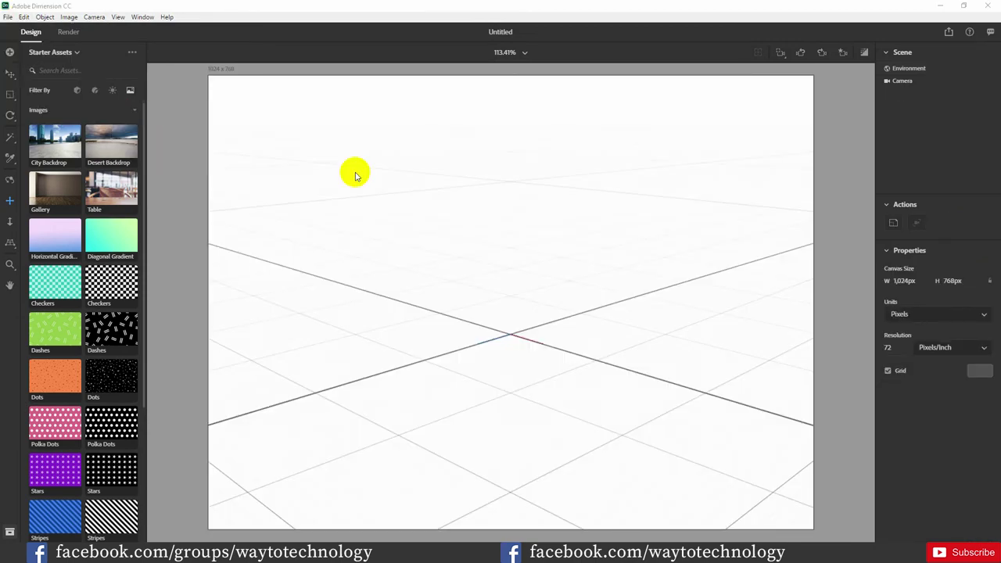
pyautogui.click(239, 163)
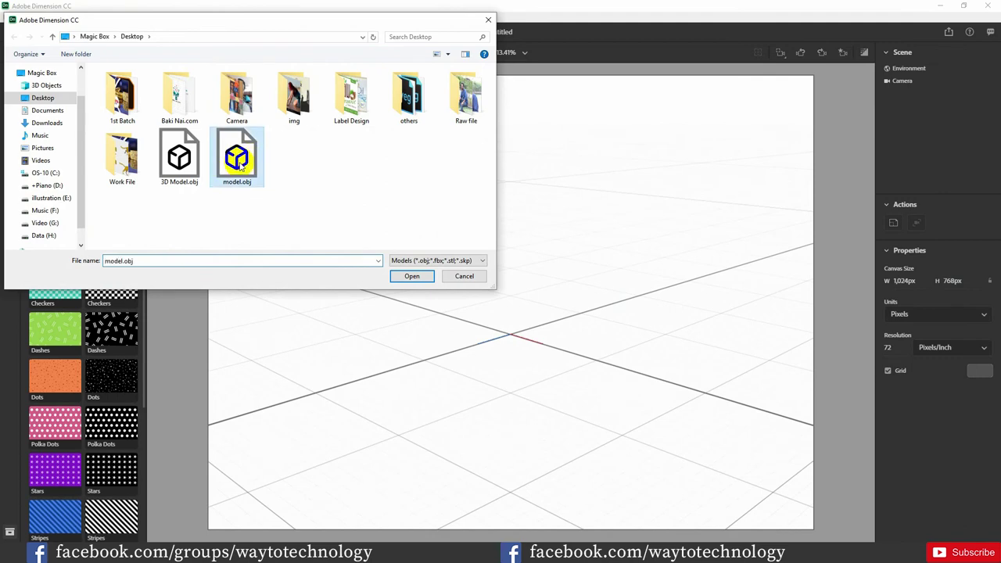
pyautogui.click(412, 276)
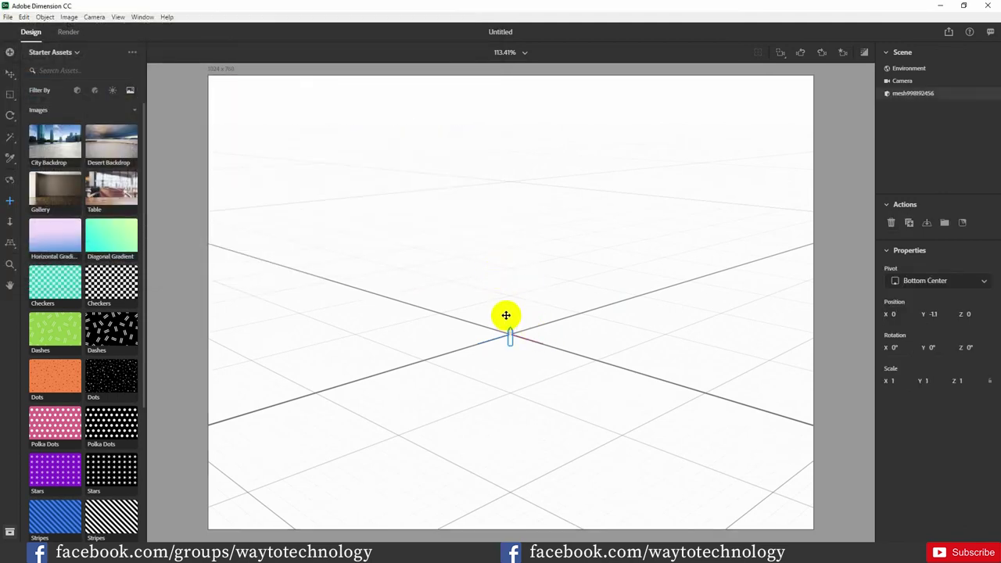
# Frame the imported pencil and move it down onto the ground plane
pyautogui.press('f')
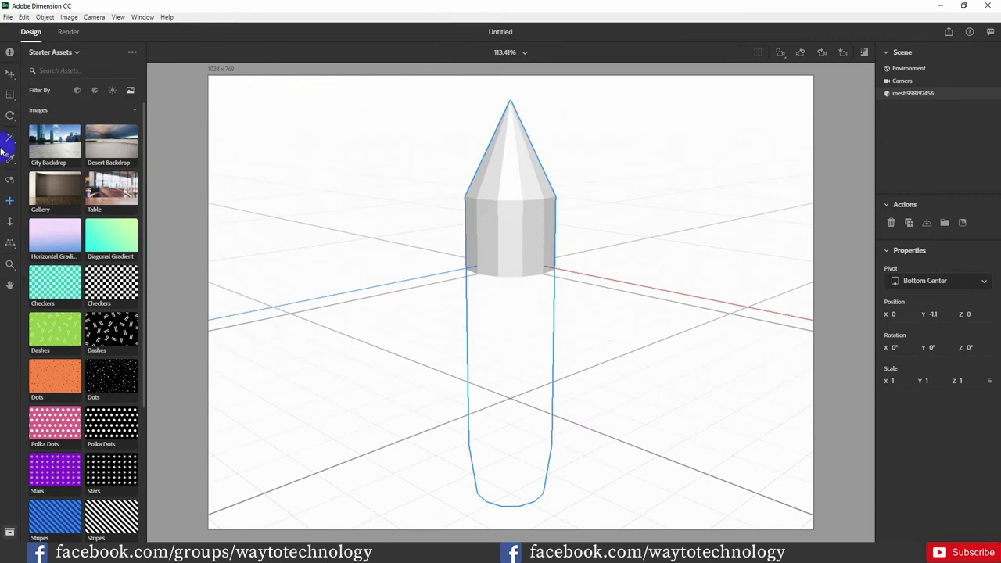
pyautogui.click(8, 75)
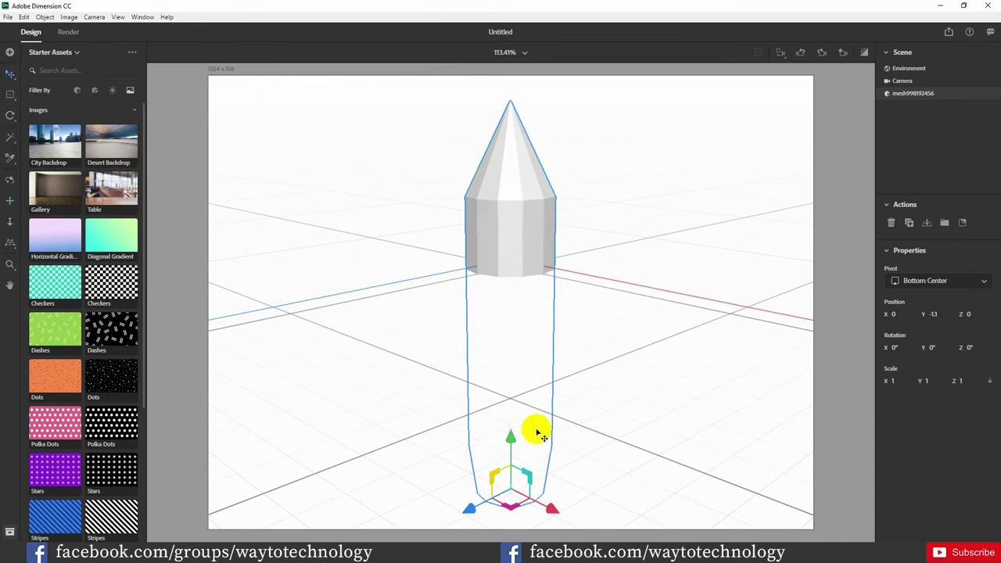
pyautogui.moveTo(519, 443); pyautogui.dragTo(544, 231)
pyautogui.press('f')
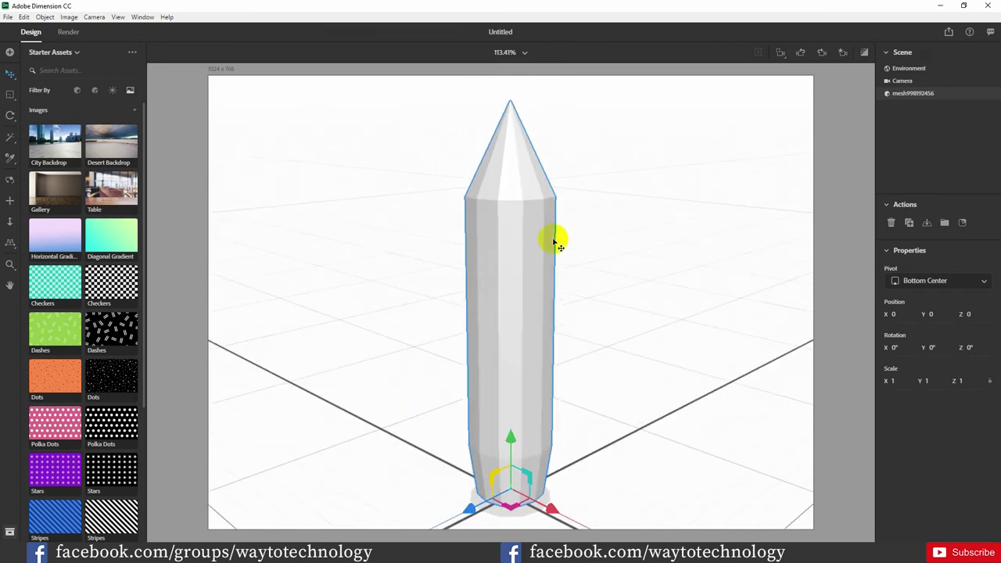
pyautogui.scroll(-3, 554, 262)
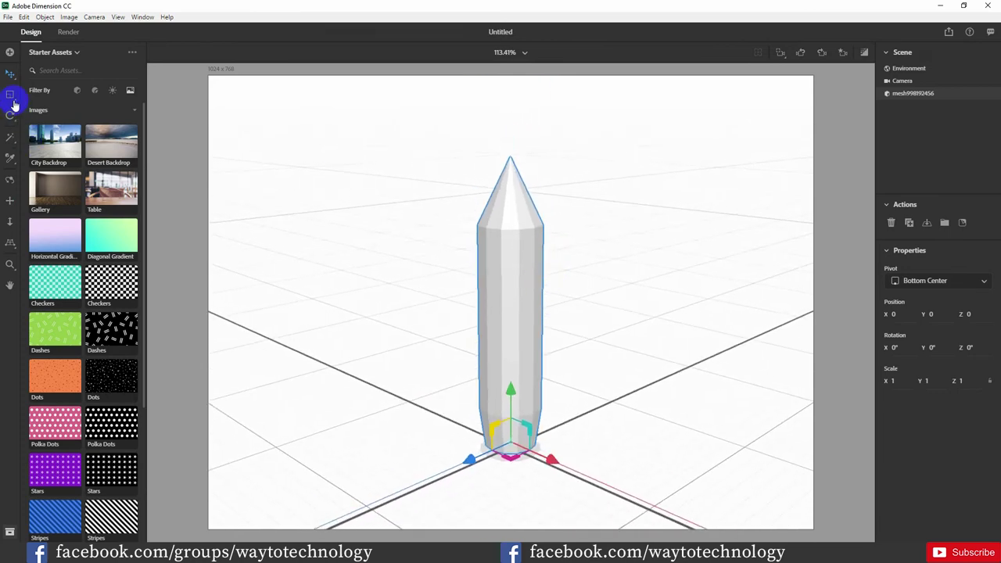
# Apply Cardboard Paper to the pencil body and Metal to the tip material mat23
pyautogui.click(991, 99)
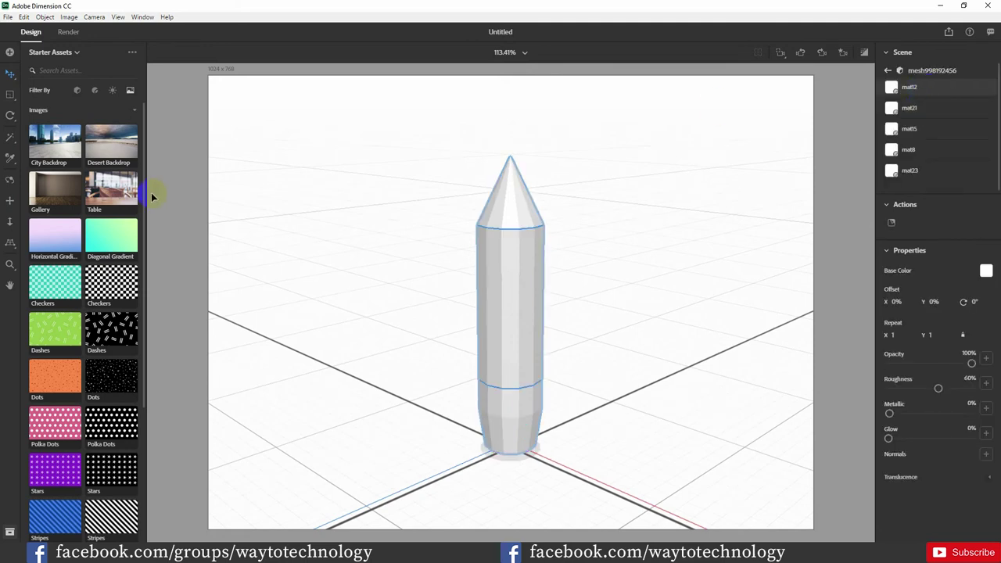
pyautogui.click(91, 92)
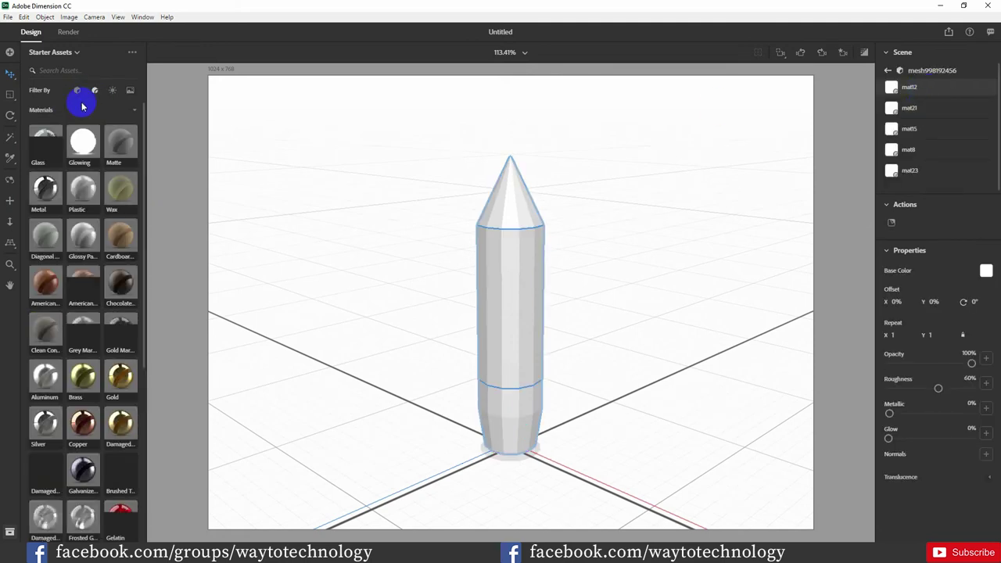
pyautogui.moveTo(121, 236)
pyautogui.mouseDown()
pyautogui.moveTo(513, 224)
pyautogui.moveTo(518, 246)
pyautogui.mouseUp()
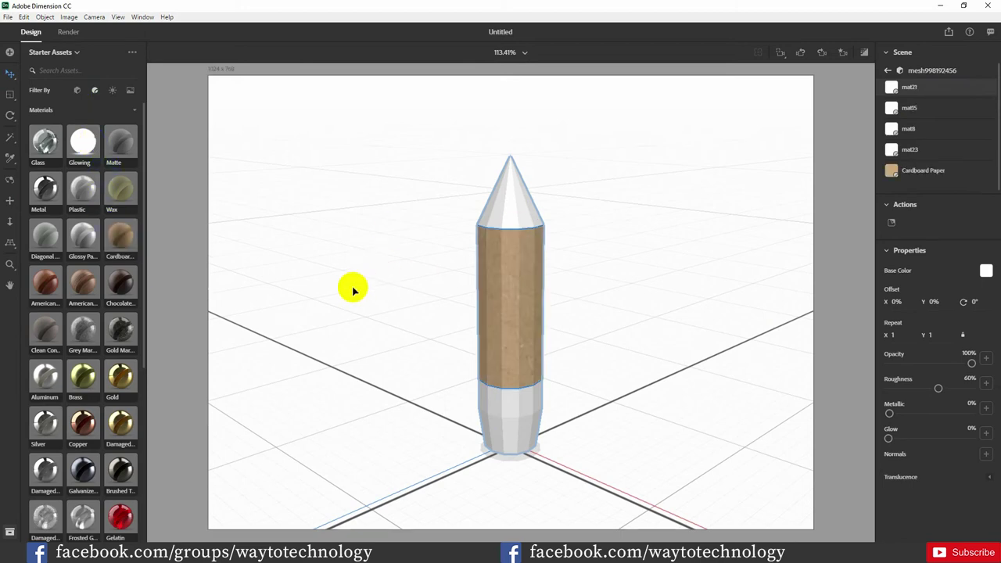
pyautogui.moveTo(56, 284); pyautogui.dragTo(525, 286)
pyautogui.click(935, 153)
pyautogui.moveTo(45, 186); pyautogui.dragTo(511, 185)
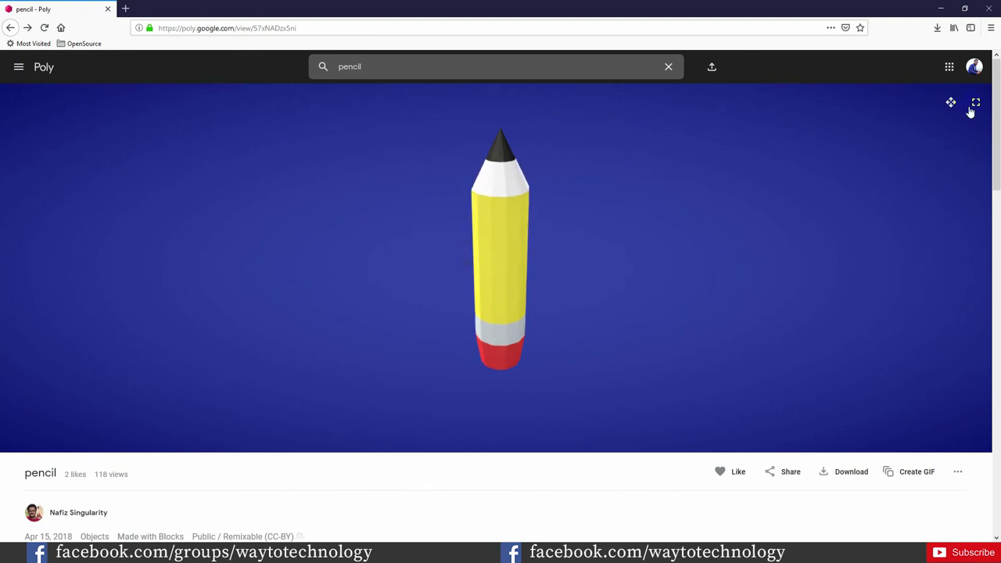
# Start a Poly upload and choose 3D Model.obj from the Desktop
pyautogui.click(762, 180)
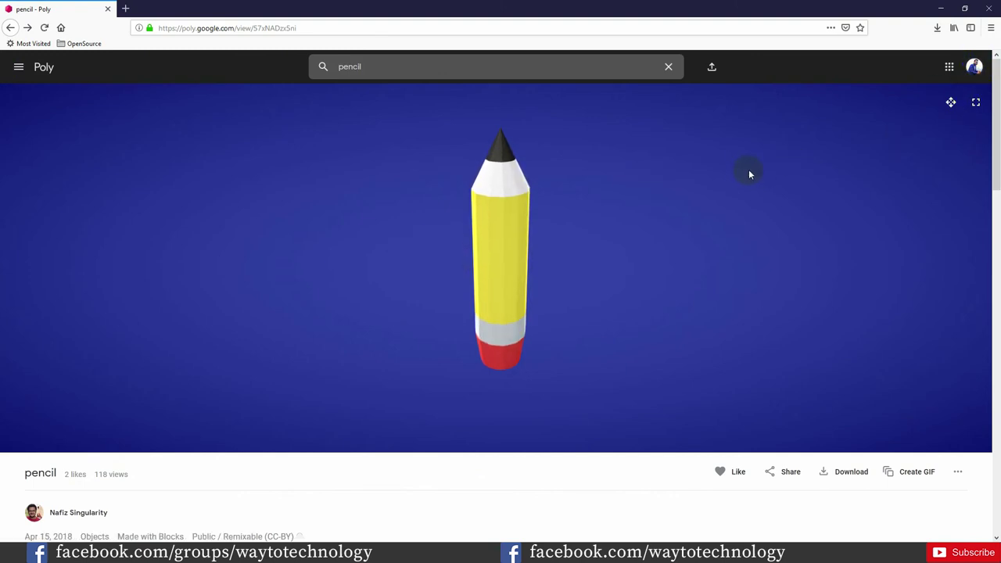
pyautogui.click(711, 69)
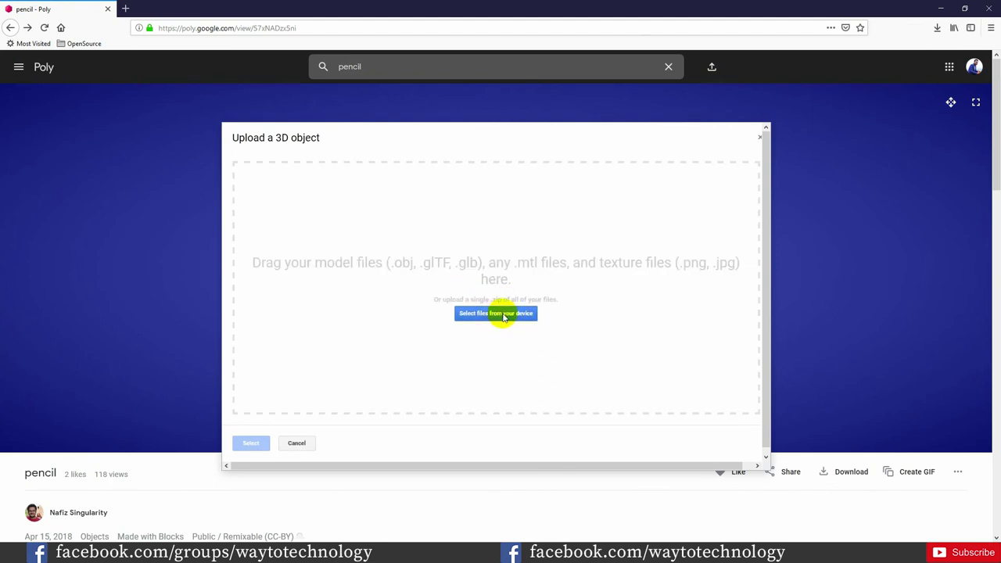
pyautogui.click(533, 313)
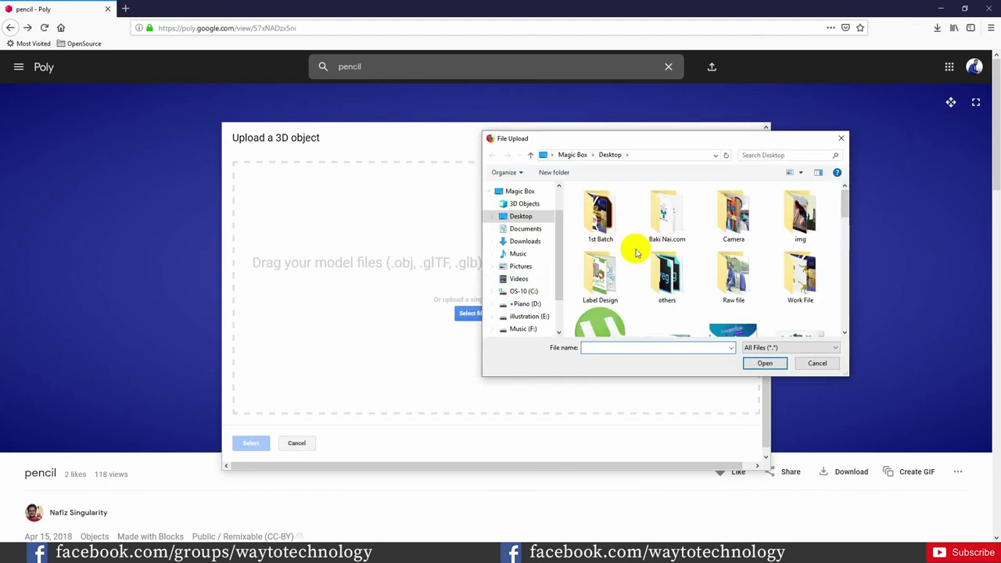
pyautogui.scroll(-5, 635, 253)
pyautogui.scroll(3, 636, 252)
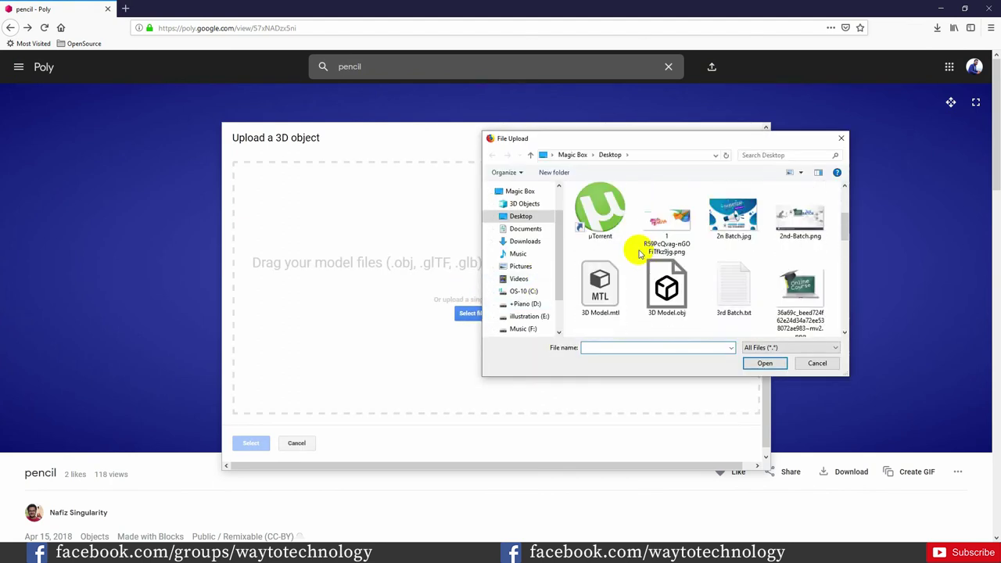
pyautogui.click(666, 291)
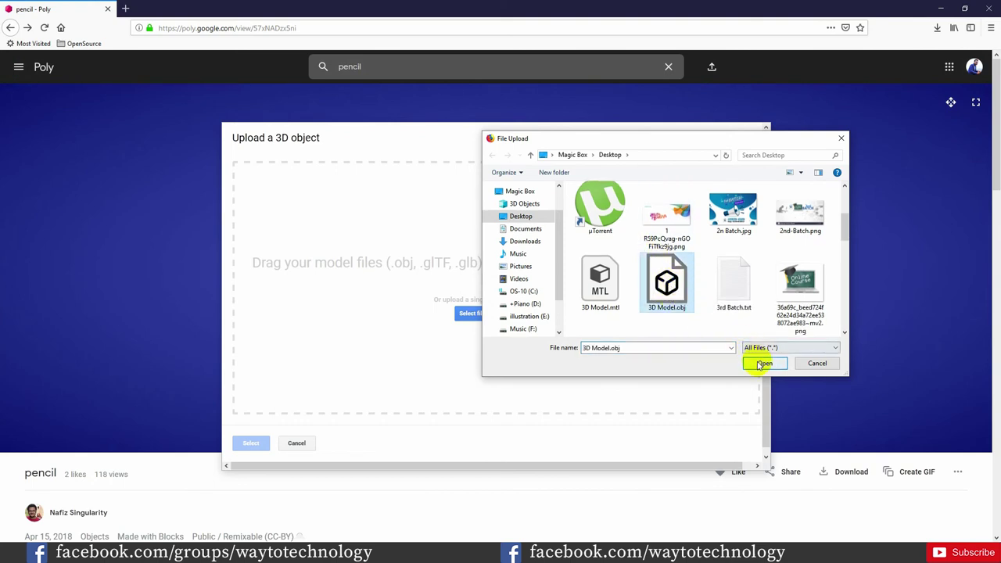
pyautogui.click(762, 364)
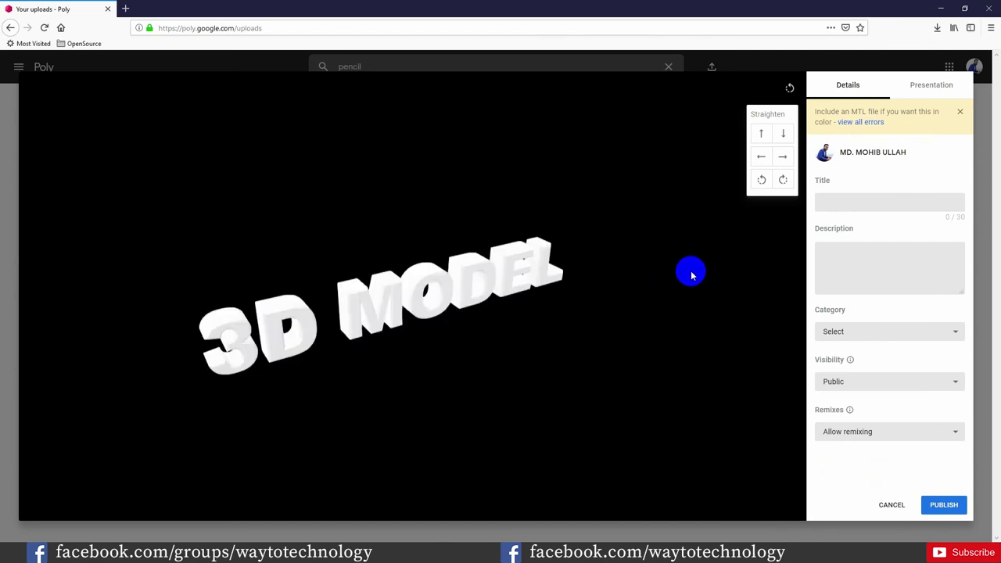
# Level the 3D MODEL preview, title it '3D Model', and set category to Objects
pyautogui.moveTo(286, 317); pyautogui.dragTo(444, 279)
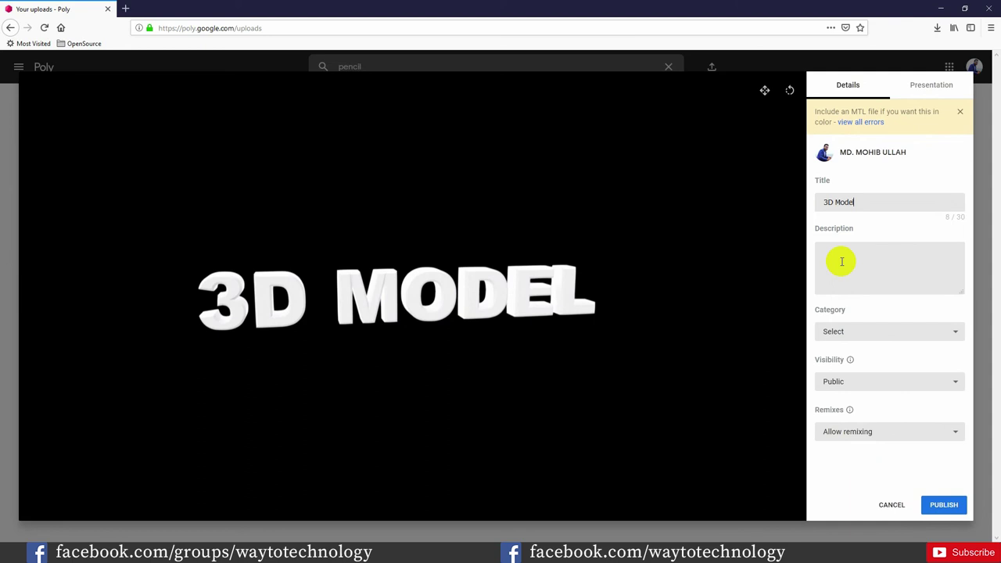
pyautogui.click(882, 258)
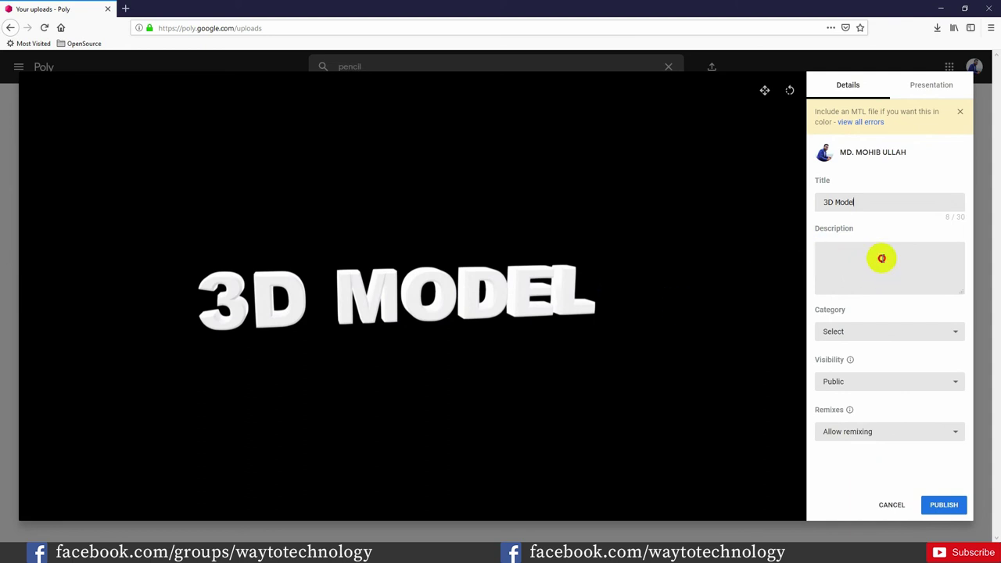
pyautogui.click(553, 297)
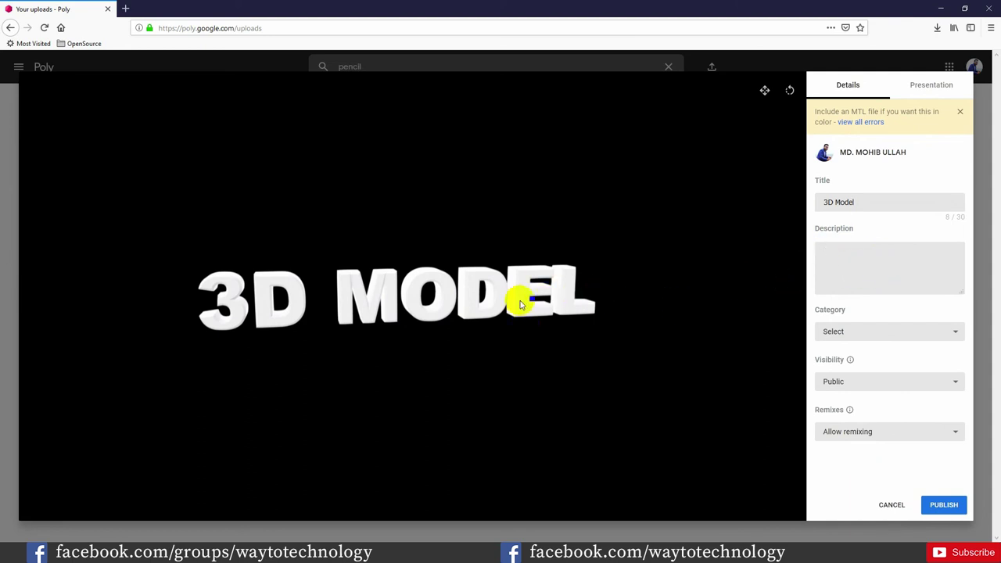
pyautogui.click(918, 335)
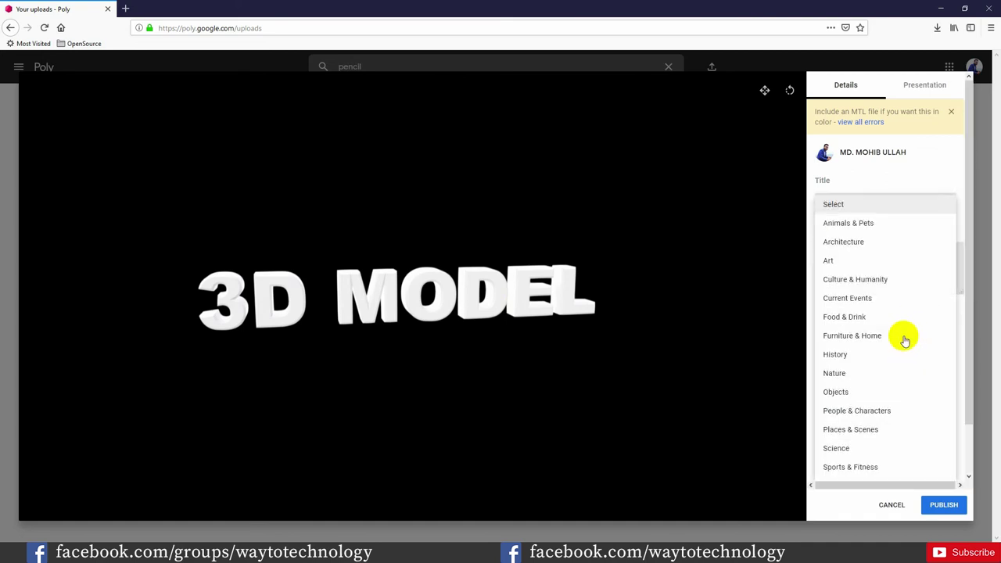
pyautogui.click(849, 397)
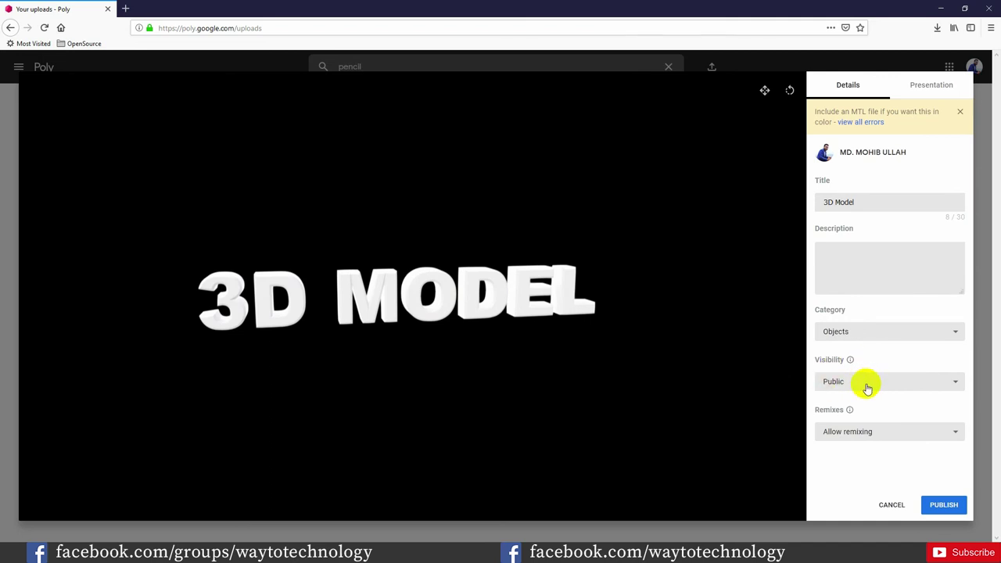
# Set the preview background to grey and return the motion path to 360° after trying 180°
pyautogui.click(942, 89)
pyautogui.click(848, 175)
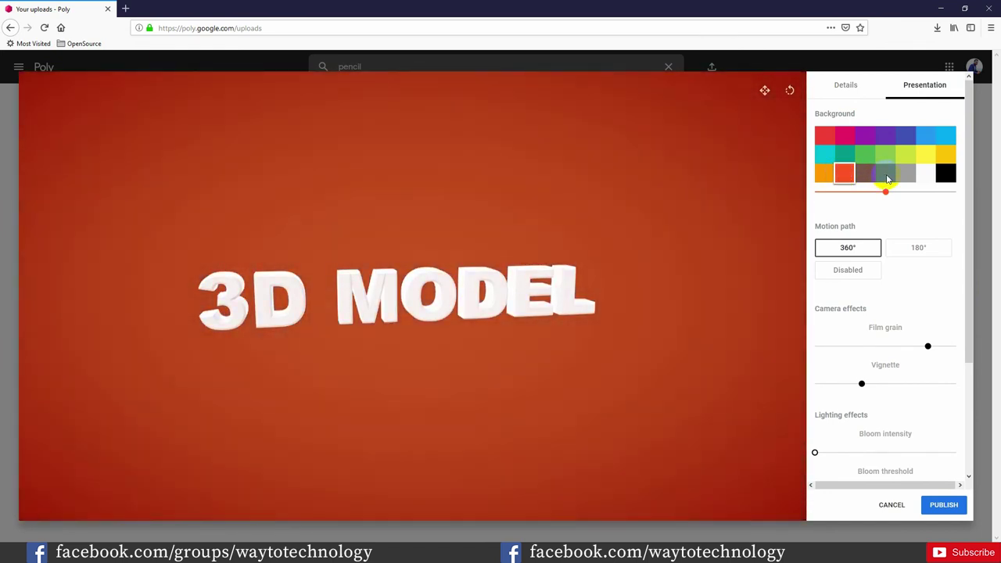
pyautogui.click(889, 178)
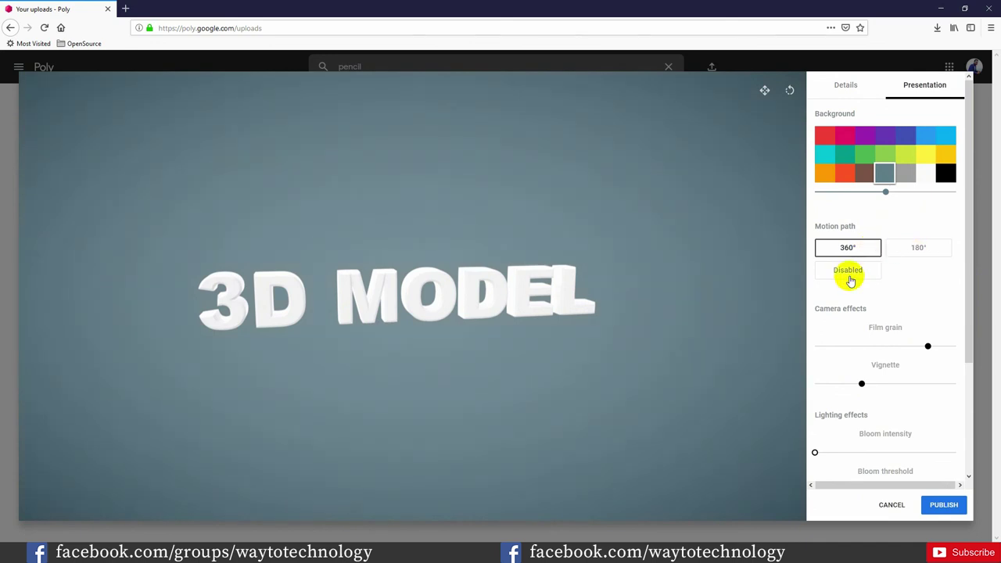
pyautogui.click(911, 251)
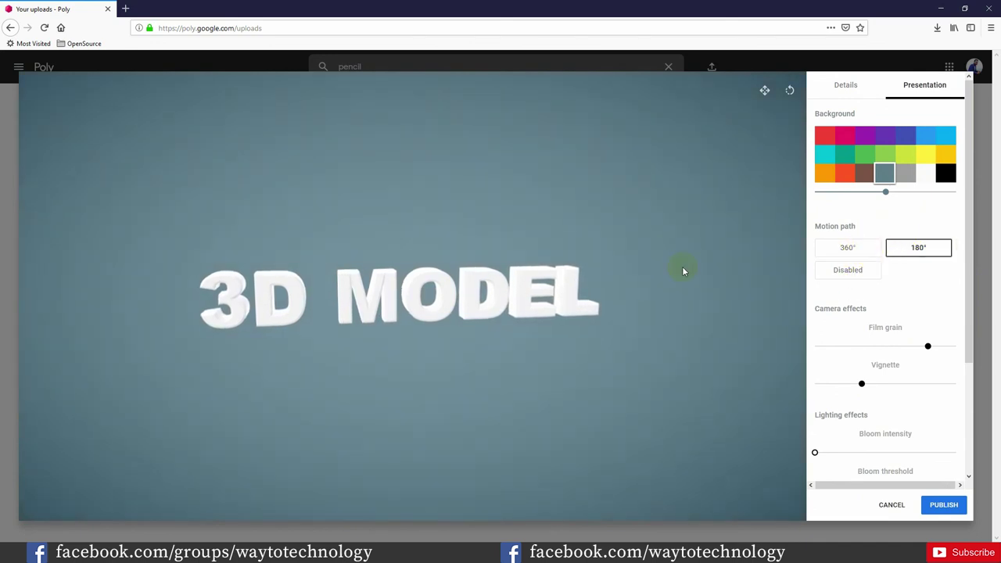
pyautogui.click(895, 250)
pyautogui.click(845, 252)
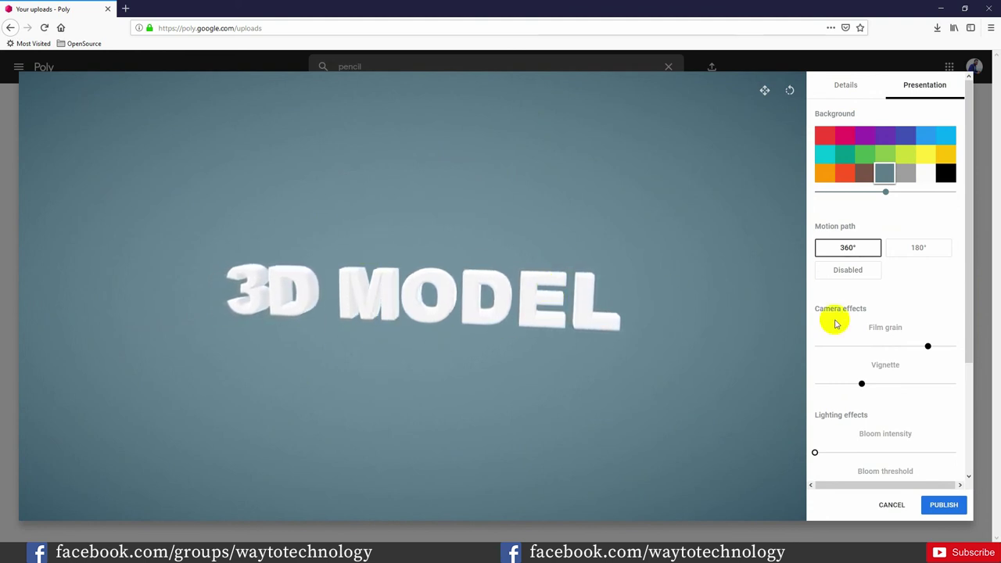
pyautogui.scroll(-2, 866, 333)
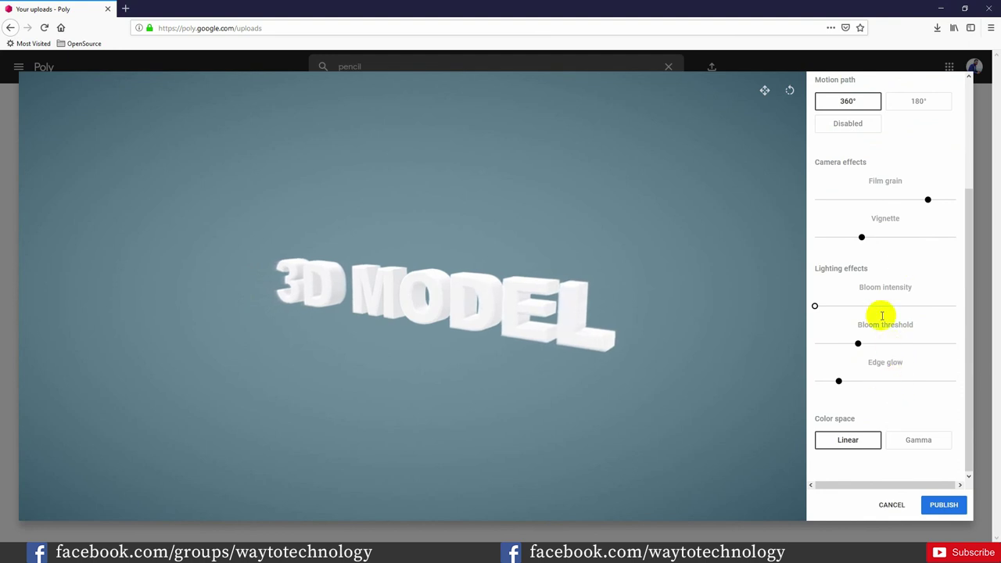